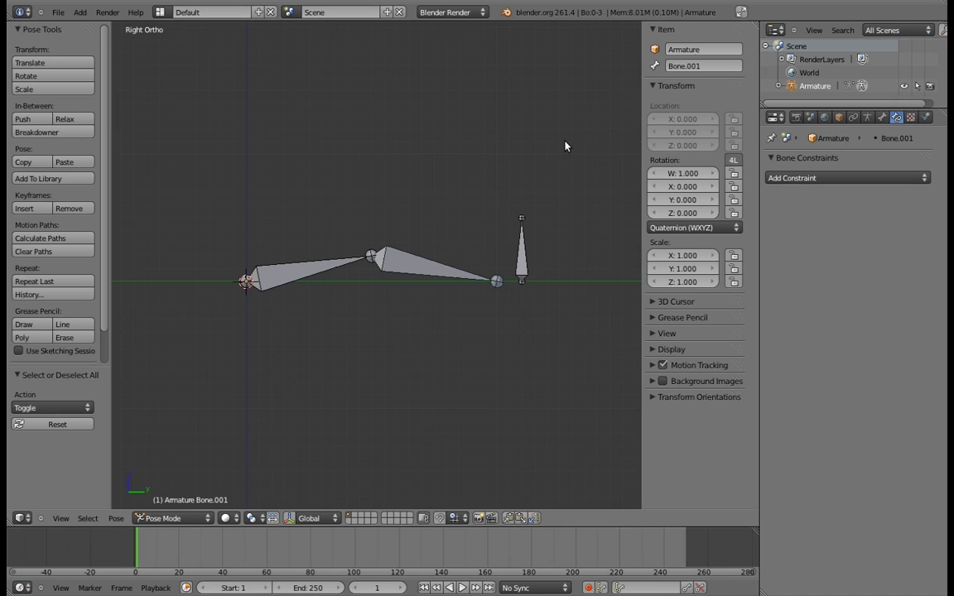
# Step: Give forearm Bone.001 an Inverse Kinematics constraint targeting Bone.002
pyautogui.rightClick(528, 248)
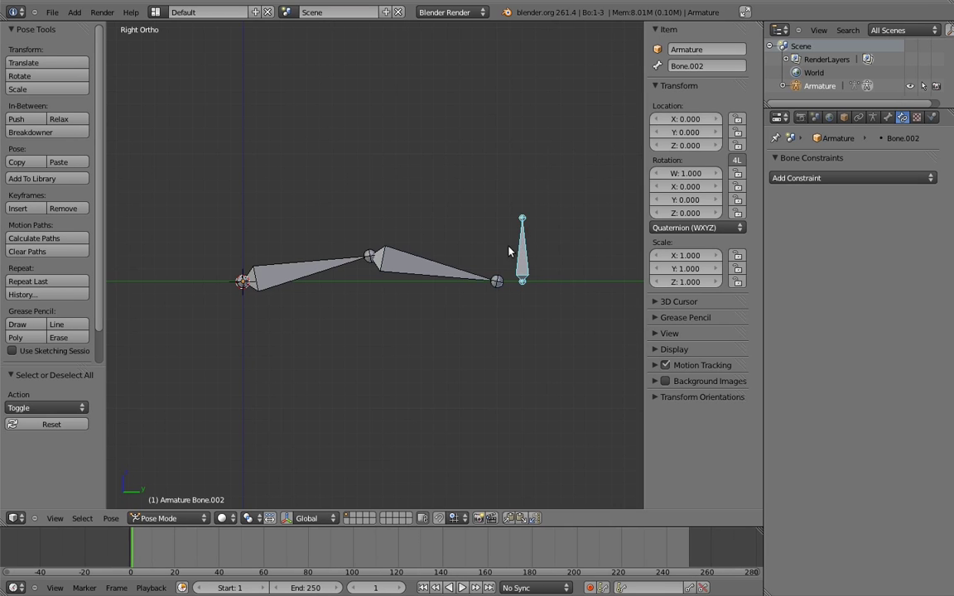
pyautogui.keyDown('shift'); pyautogui.rightClick(437, 265); pyautogui.keyUp('shift')
pyautogui.hotkey('shift', 'ctrl', 'c')
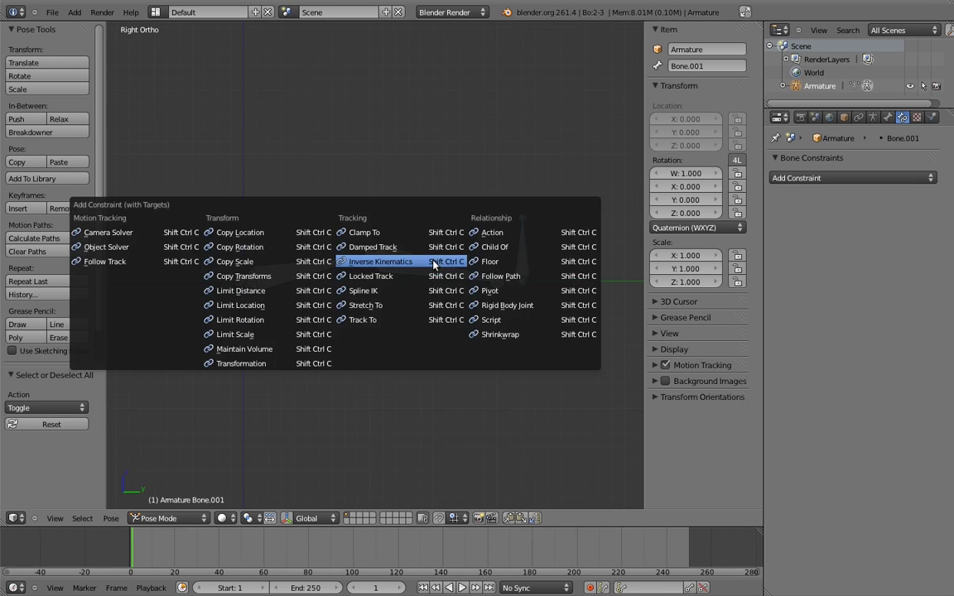
pyautogui.click(409, 262)
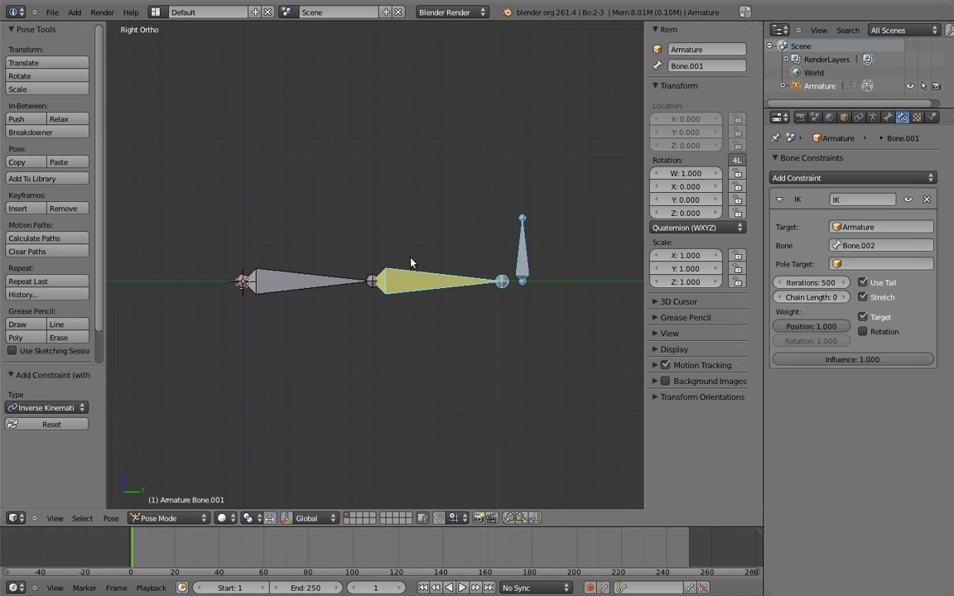
# Step: Move target Bone.002 to test the IK bend, then set Bone.001's IK influence to 0
pyautogui.rightClick(519, 249)
pyautogui.press('g')
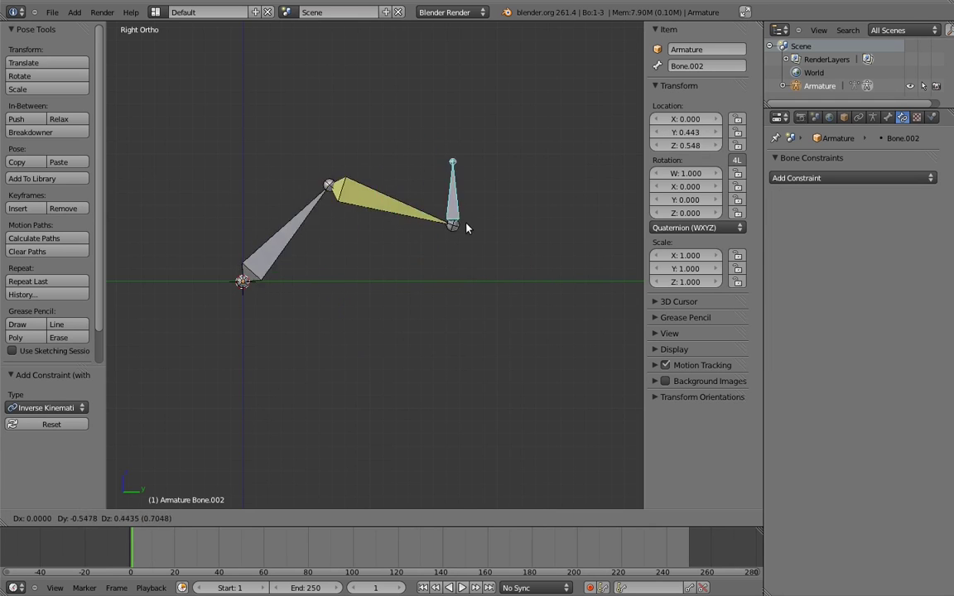
pyautogui.click(396, 166)
pyautogui.rightClick(317, 164)
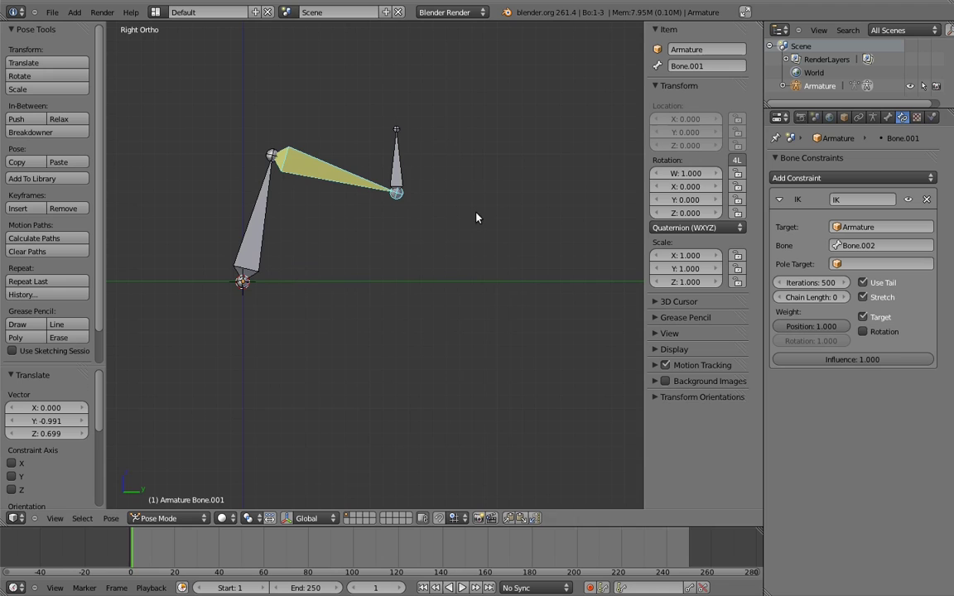
pyautogui.moveTo(926, 359); pyautogui.dragTo(774, 360)
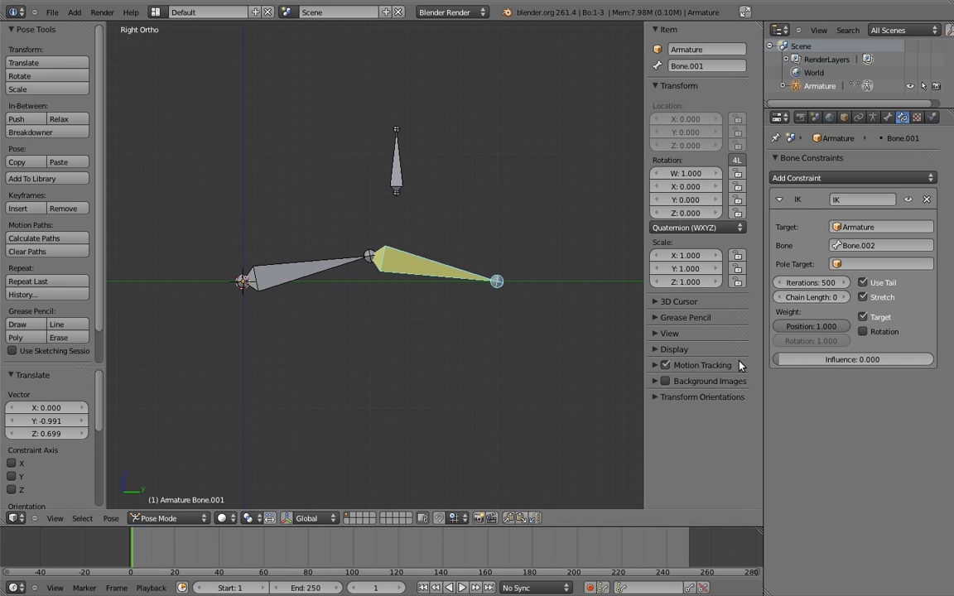
# Step: Rotate the upper arm and forearm by hand, then clear both bones' rotation
pyautogui.rightClick(332, 274)
pyautogui.press('r')
pyautogui.click(395, 347)
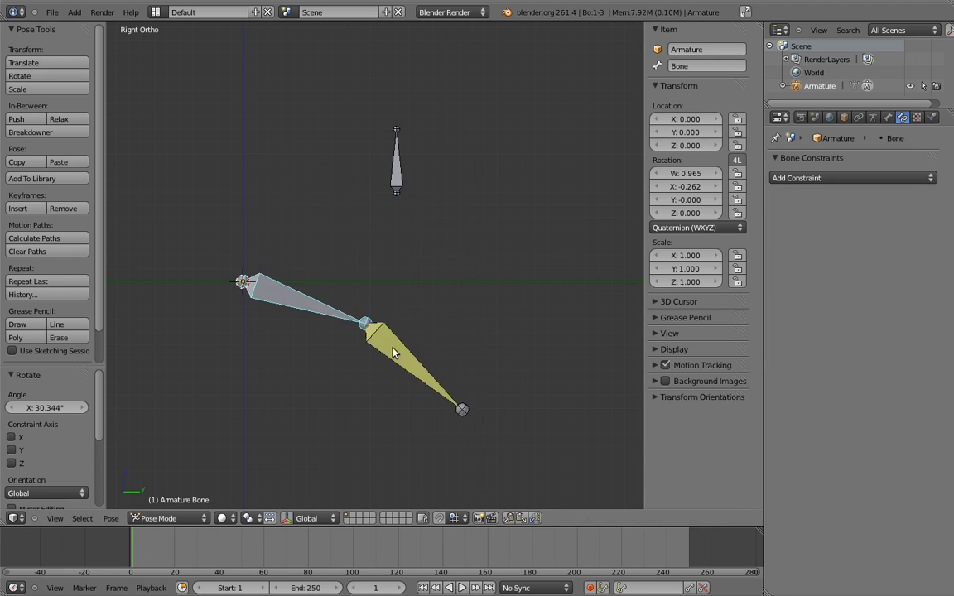
pyautogui.rightClick(395, 346)
pyautogui.press('r')
pyautogui.click(306, 419)
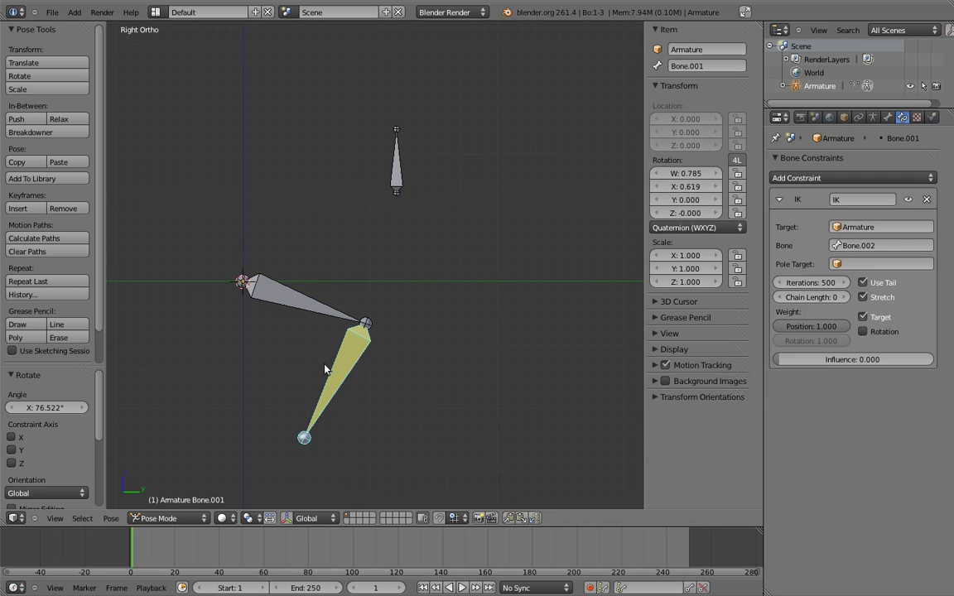
pyautogui.keyDown('shift'); pyautogui.rightClick(331, 313); pyautogui.keyUp('shift')
pyautogui.hotkey('alt', 'r')
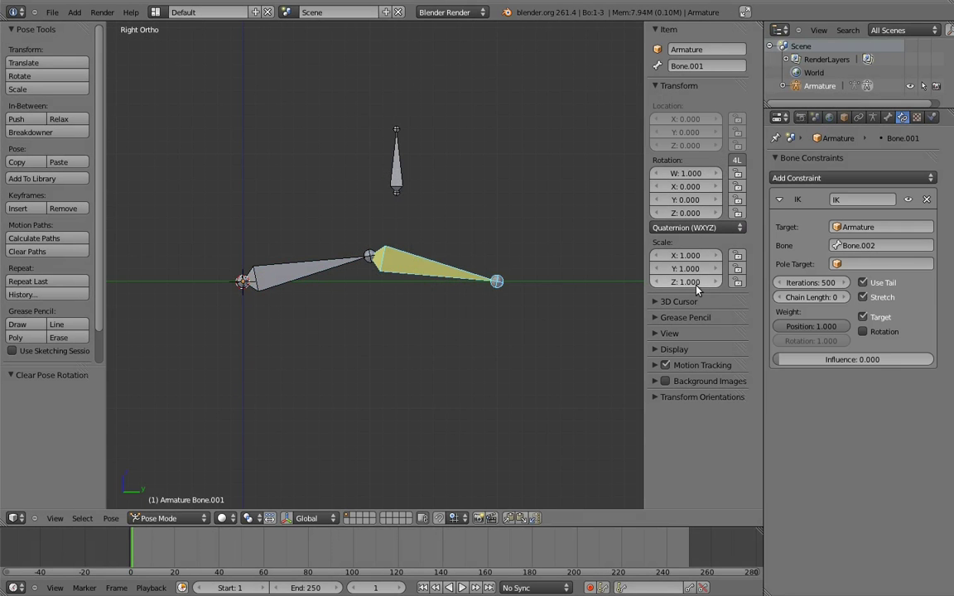
# Step: Vary the IK influence, rotate the arm 45° down and forearm up-right, then set influence to 1.000
pyautogui.moveTo(778, 360); pyautogui.dragTo(953, 370)
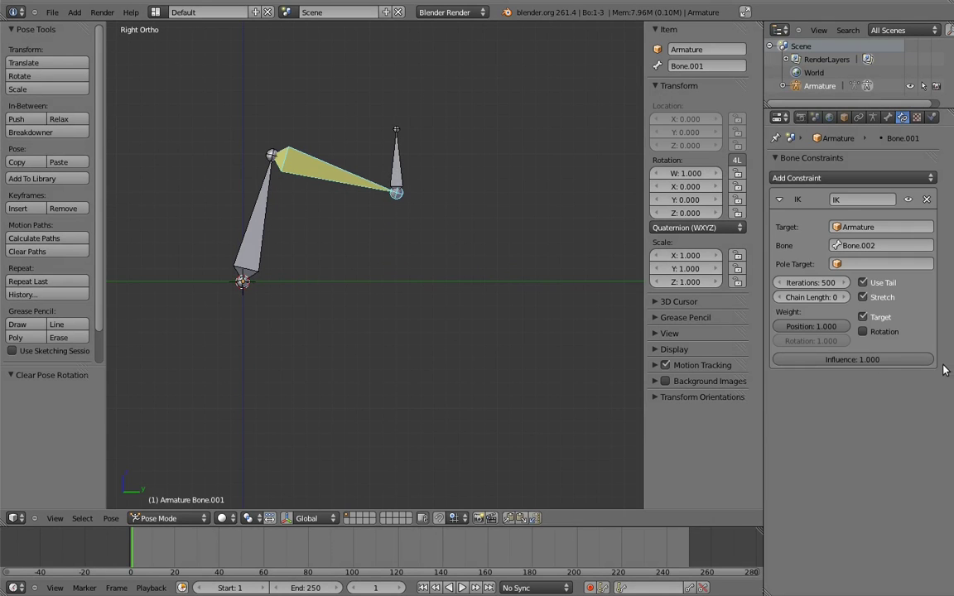
pyautogui.moveTo(934, 362); pyautogui.dragTo(720, 358)
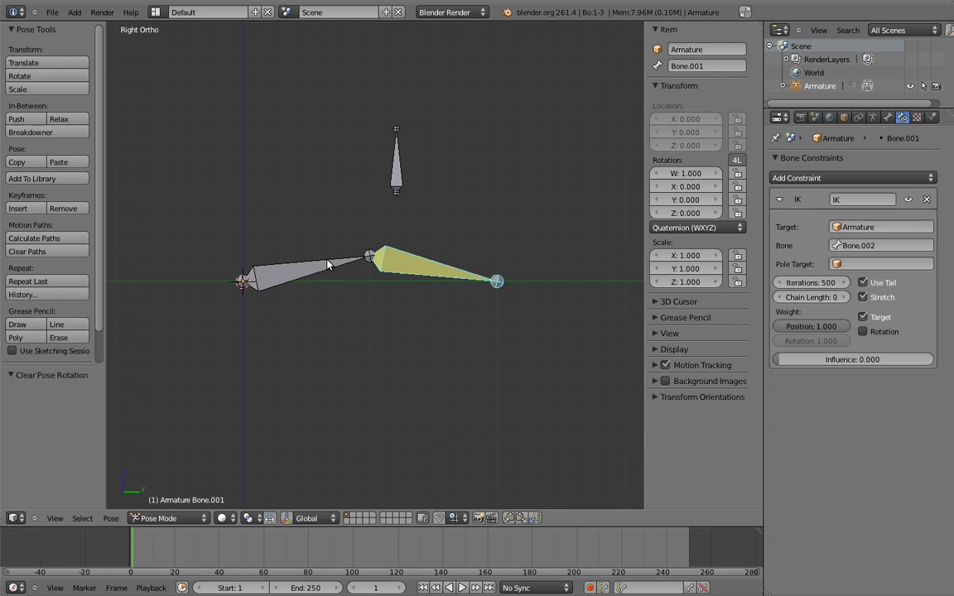
pyautogui.press('r')
pyautogui.click(409, 411)
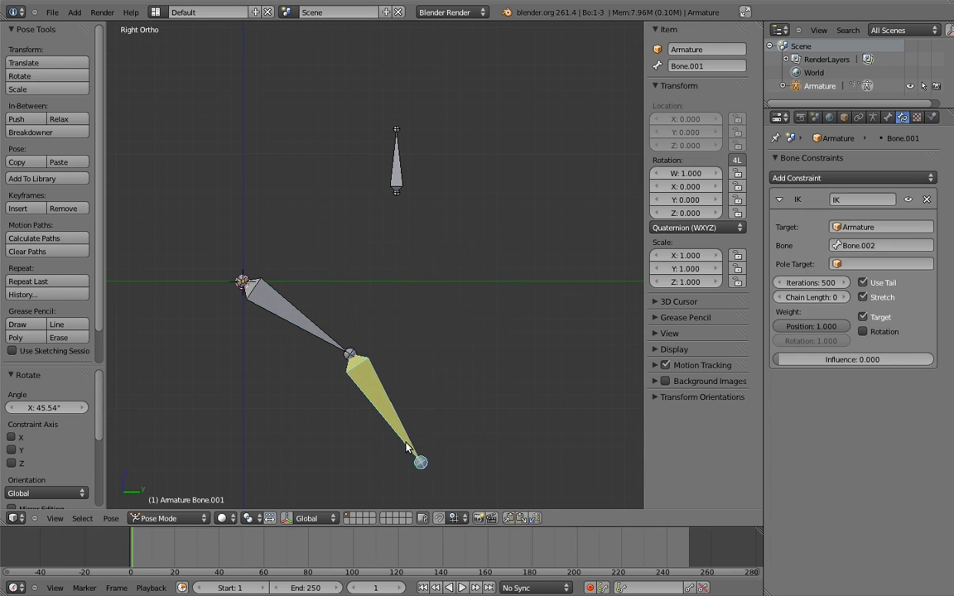
pyautogui.press('r')
pyautogui.click(512, 267)
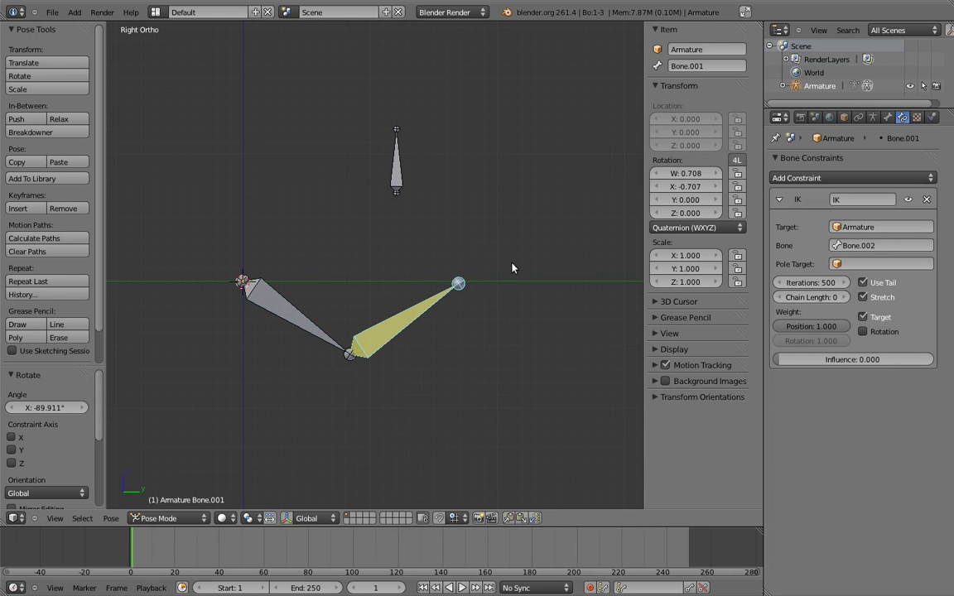
pyautogui.moveTo(778, 361); pyautogui.dragTo(844, 361)
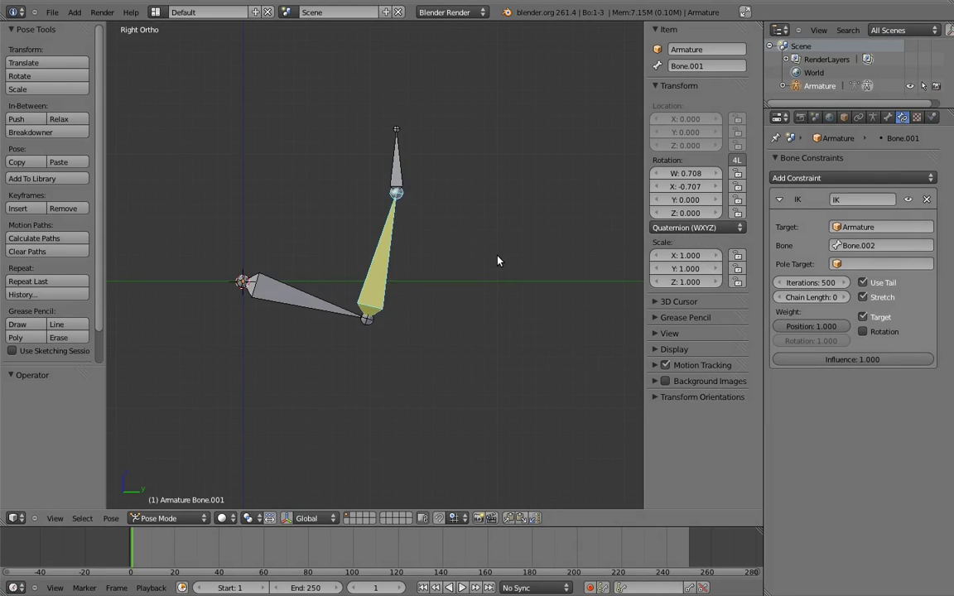
# Step: Clear the pose location and duplicate the two arm bones 0.5 units above in Edit Mode
pyautogui.press('a')
pyautogui.hotkey('alt', 'g')
pyautogui.press('Tab')
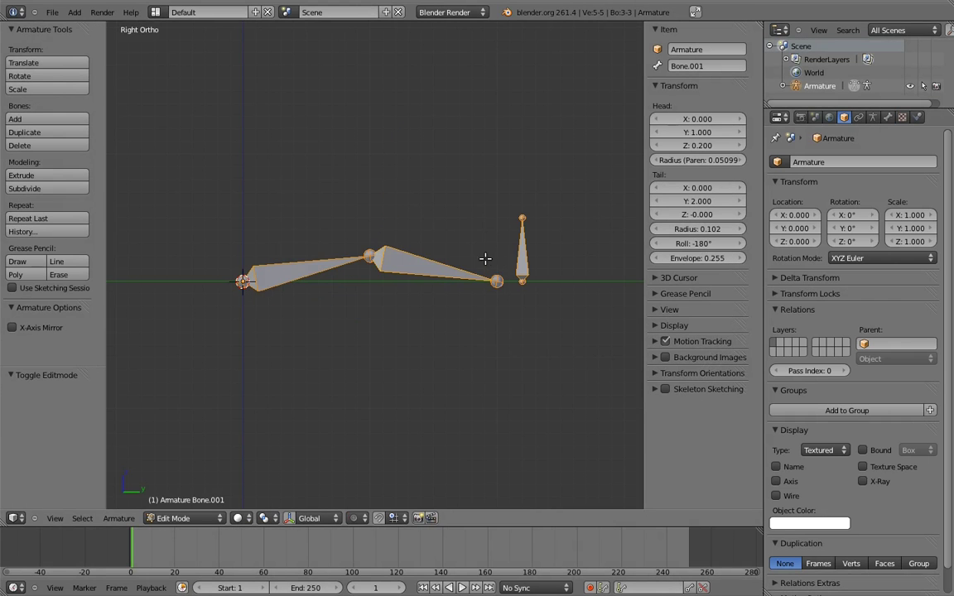
pyautogui.rightClick(367, 258)
pyautogui.keyDown('shift'); pyautogui.rightClick(419, 265); pyautogui.keyUp('shift')
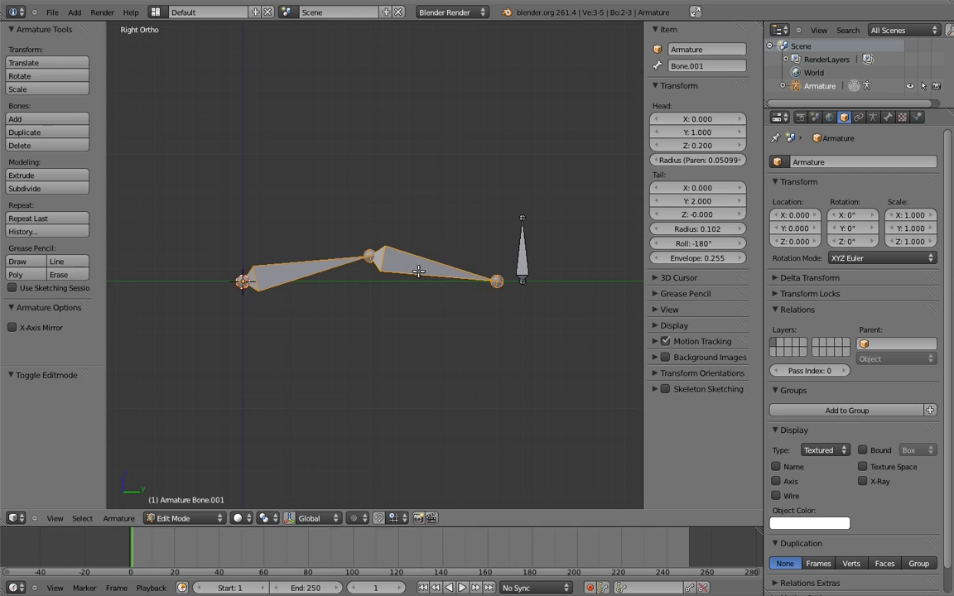
pyautogui.hotkey('shift', 'd')
pyautogui.press('z')
pyautogui.click(430, 203)
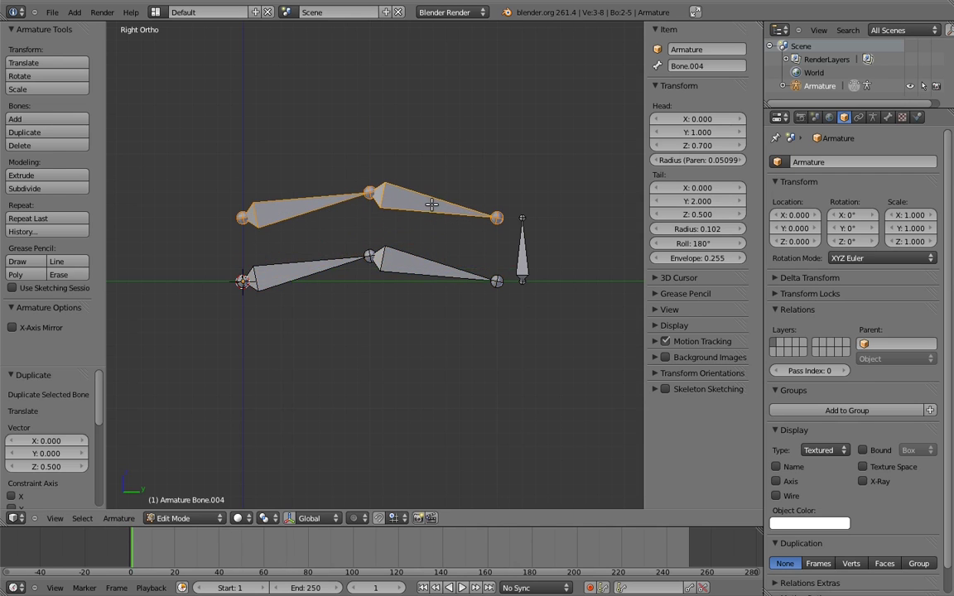
pyautogui.press('Tab')
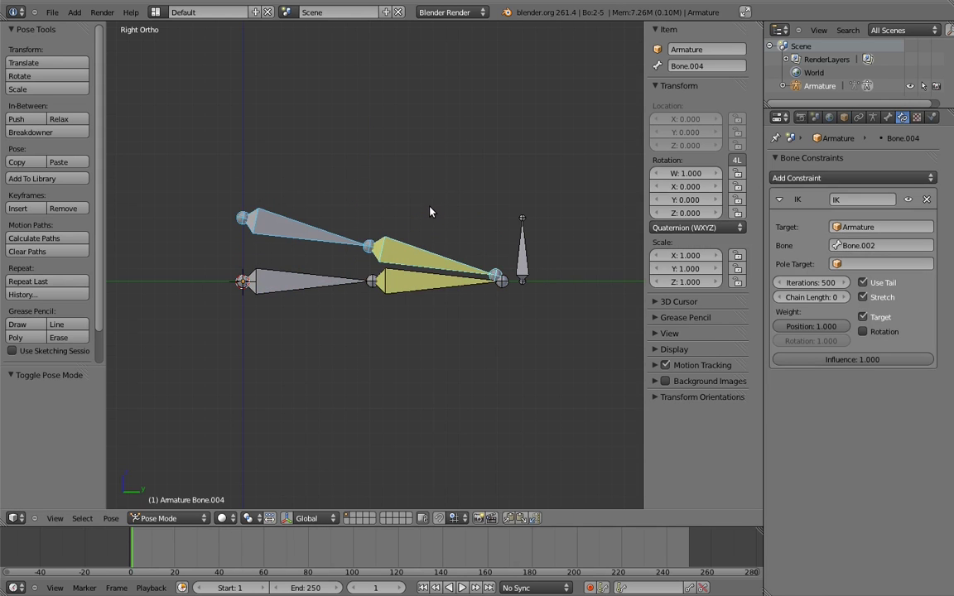
# Step: Remove the IK constraint from the original forearm Bone.001
pyautogui.rightClick(417, 287)
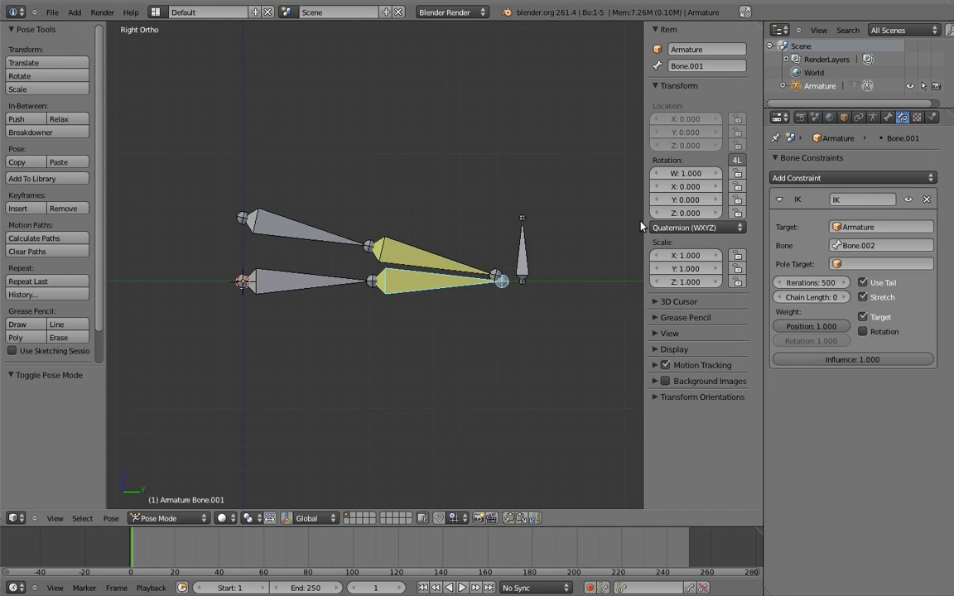
pyautogui.click(927, 199)
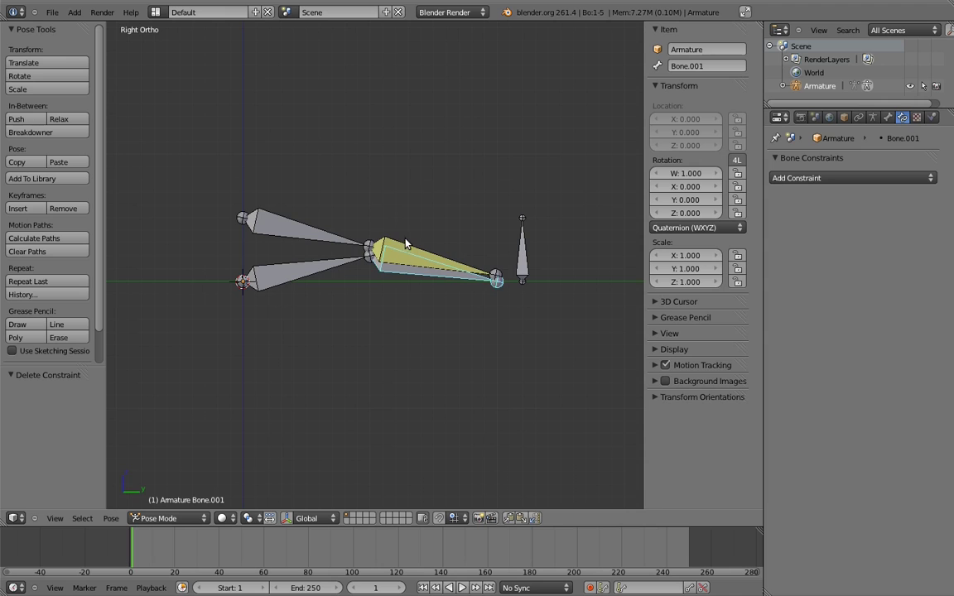
pyautogui.hotkey('ctrl', 'z')
pyautogui.hotkey('ctrl', 'shift', 'z')
# Step: Make Bone.001 copy Bone.004's rotation and Bone copy Bone.003's, then move target Bone.002 to test
pyautogui.hotkey('ctrl', 'shift', 'c')
pyautogui.click(380, 275)
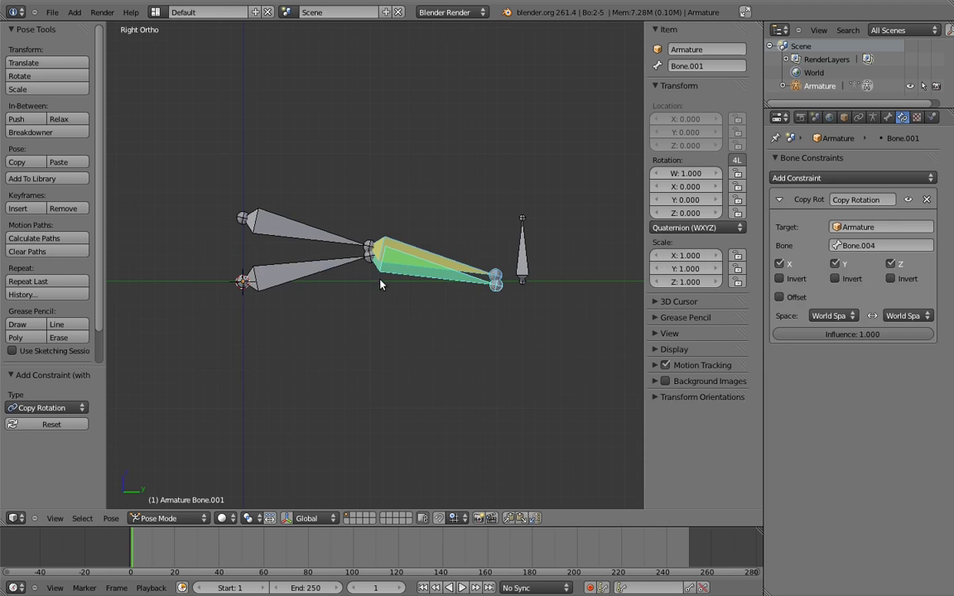
pyautogui.rightClick(317, 233)
pyautogui.keyDown('shift'); pyautogui.rightClick(312, 266); pyautogui.keyUp('shift')
pyautogui.hotkey('ctrl', 'shift', 'c')
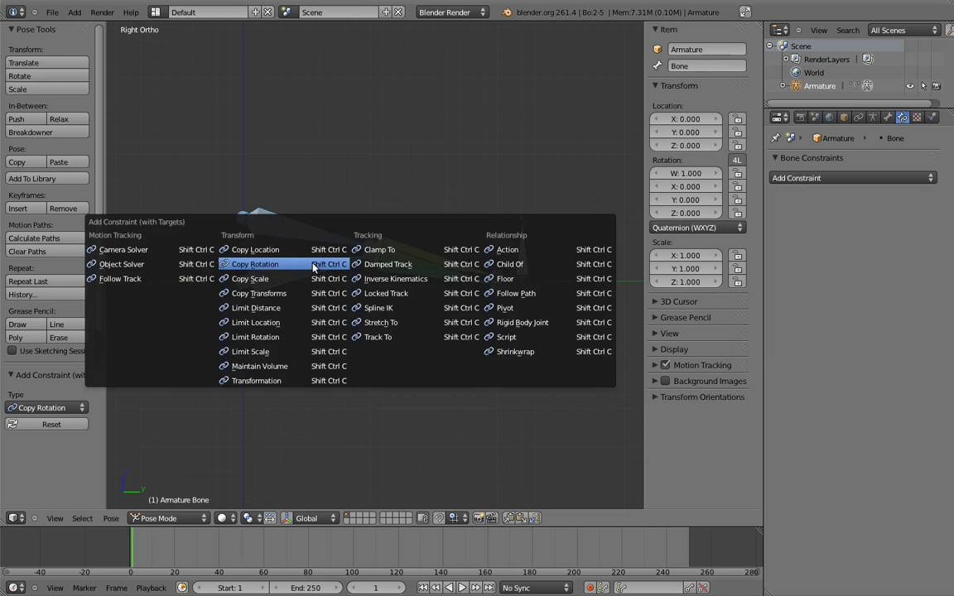
pyautogui.click(313, 265)
pyautogui.rightClick(522, 261)
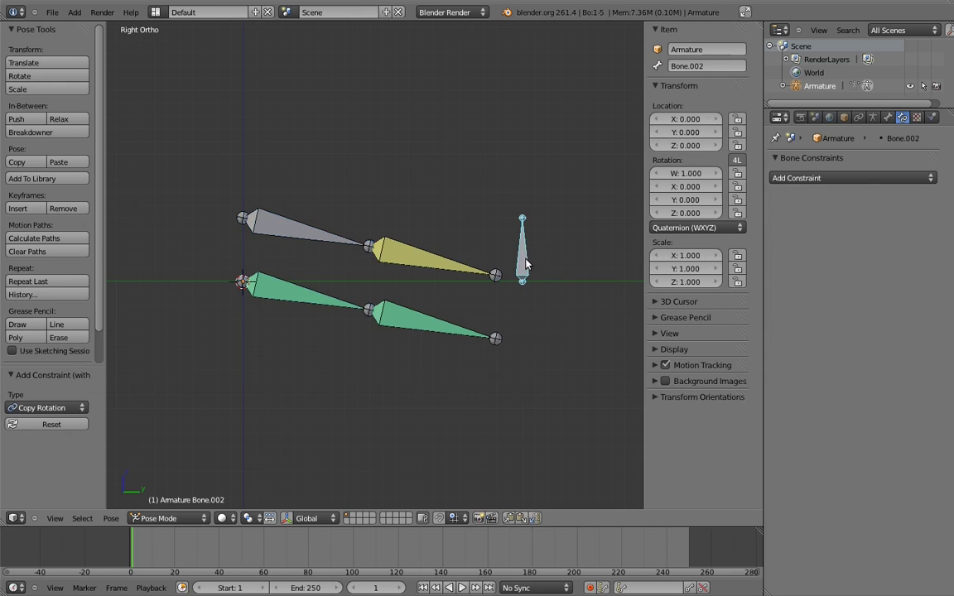
pyautogui.press('g')
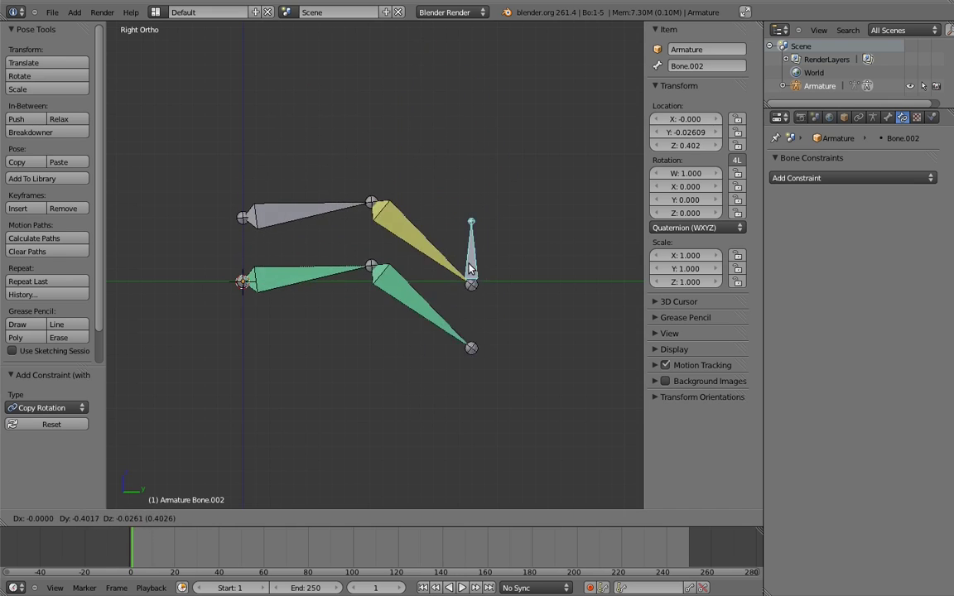
# Step: Lower the duplicate chain onto the original and move it to another bone layer
pyautogui.rightClick(466, 228)
pyautogui.press('Tab')
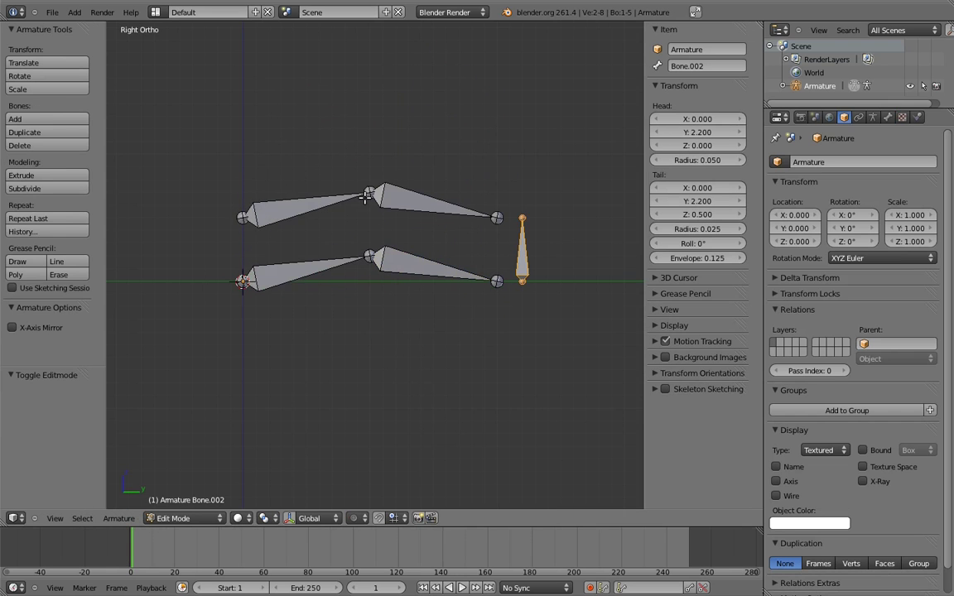
pyautogui.rightClick(289, 203)
pyautogui.keyDown('shift'); pyautogui.rightClick(417, 201); pyautogui.keyUp('shift')
pyautogui.press('g')
pyautogui.press('z')
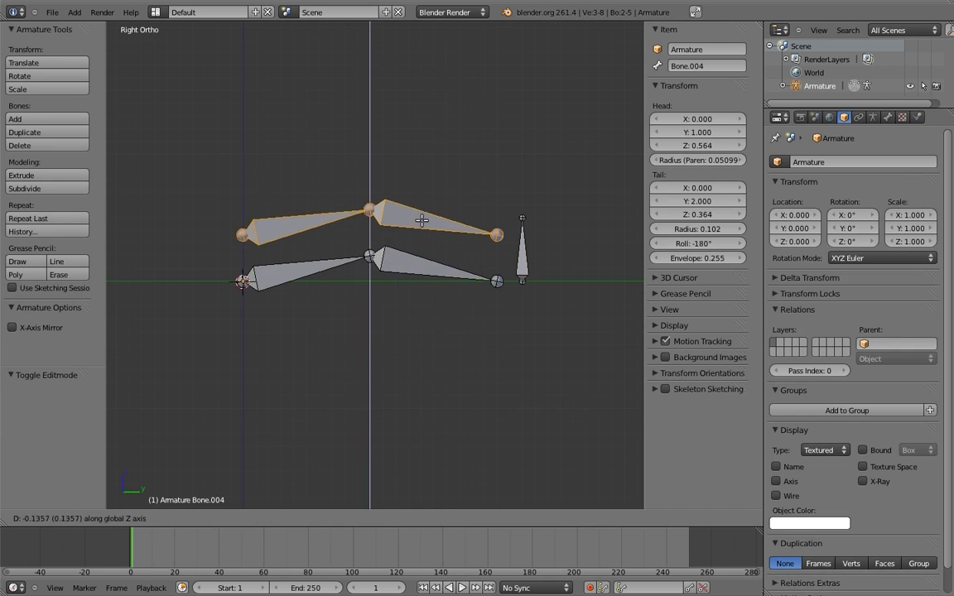
pyautogui.click(429, 258)
pyautogui.press('m')
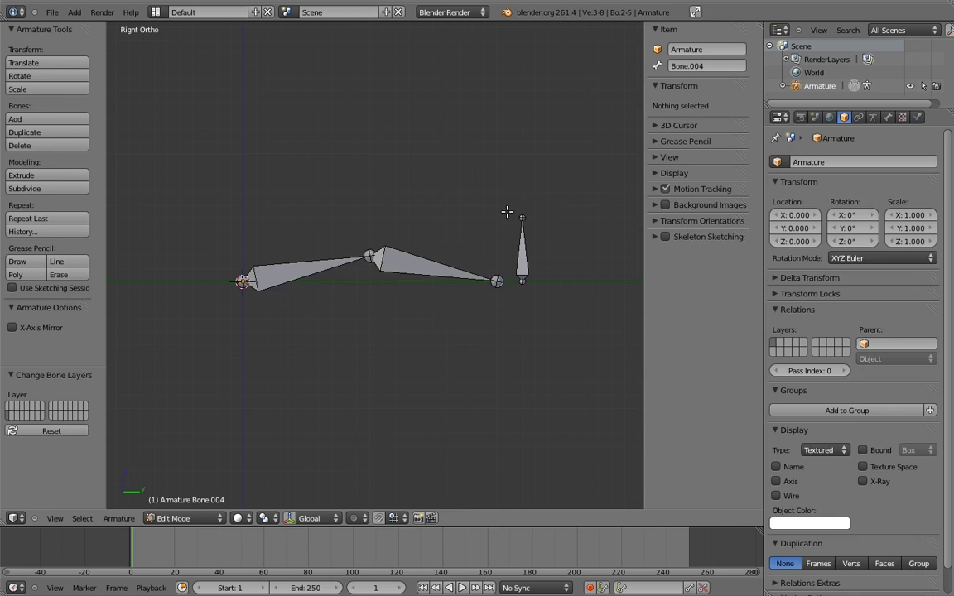
pyautogui.hotkey('ctrl', 'Tab')
# Step: Reposition the IK target and set Copy Rotation influence to 0 on Bone and Bone.001
pyautogui.rightClick(528, 257)
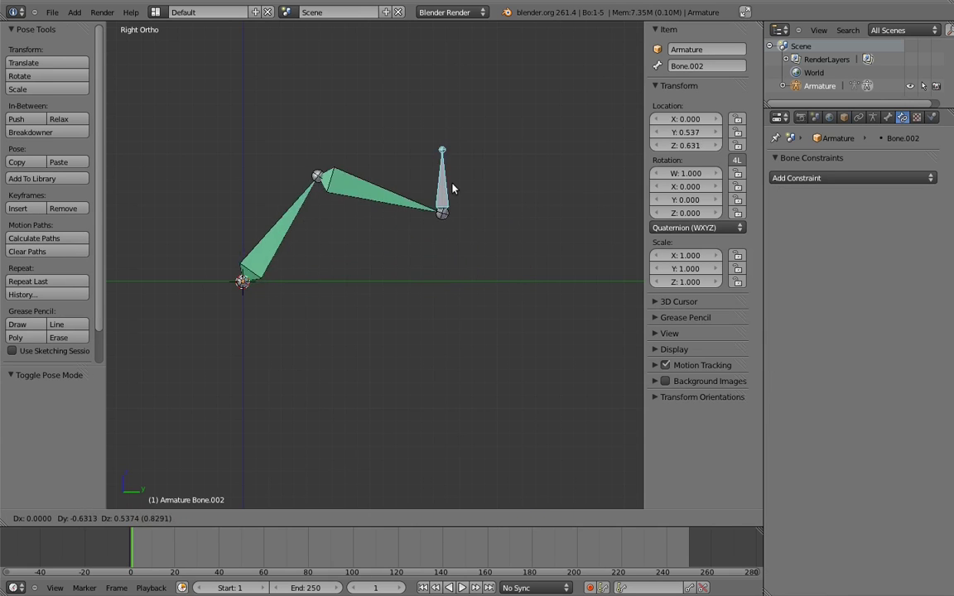
pyautogui.click(356, 129)
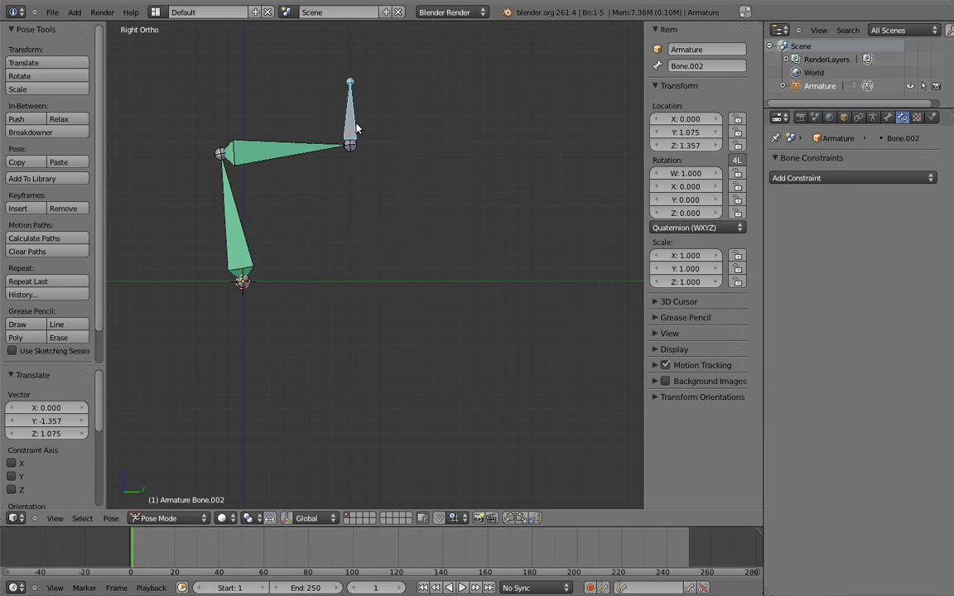
pyautogui.rightClick(238, 218)
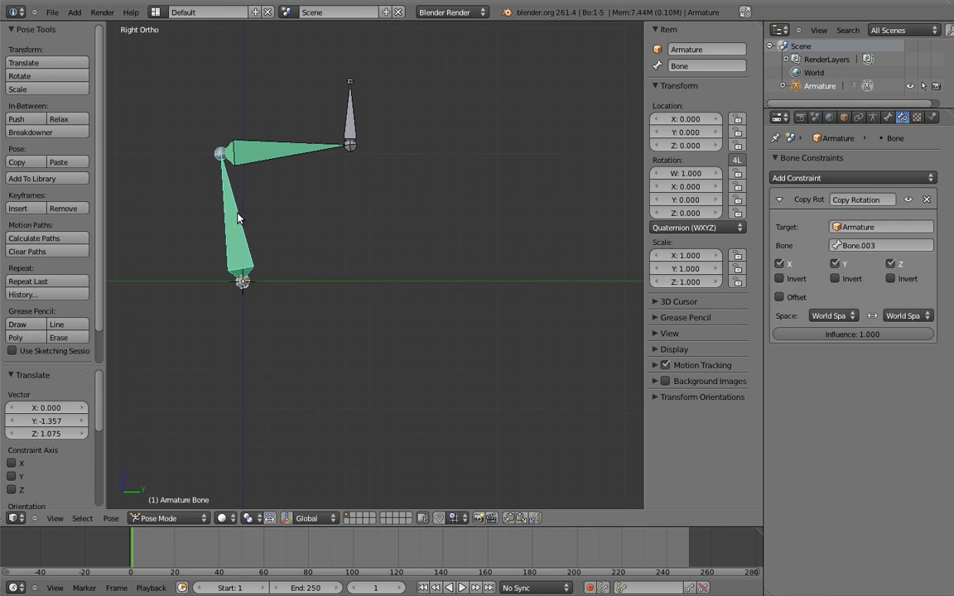
pyautogui.moveTo(883, 336); pyautogui.dragTo(553, 294)
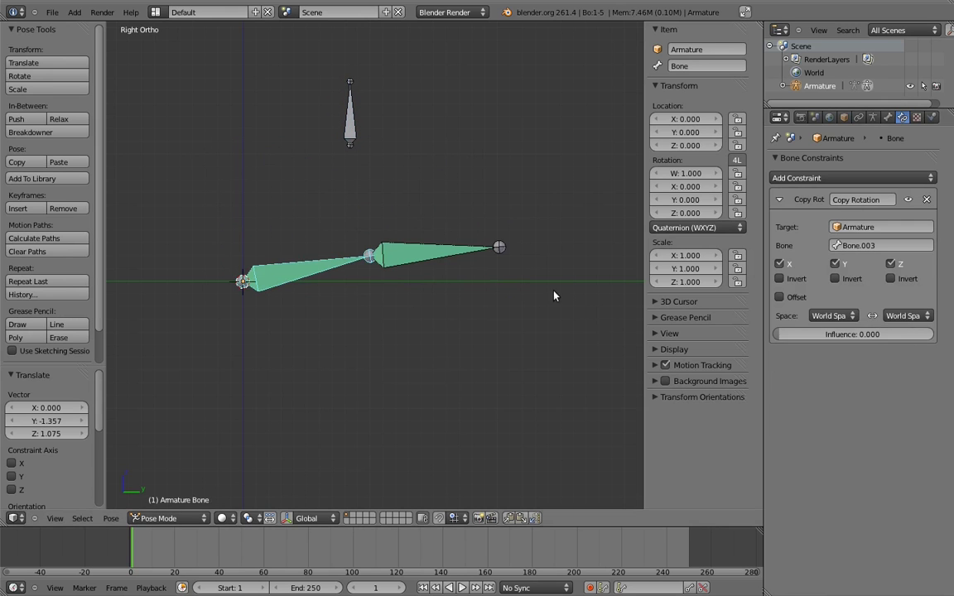
pyautogui.rightClick(445, 254)
pyautogui.moveTo(861, 334); pyautogui.dragTo(568, 329)
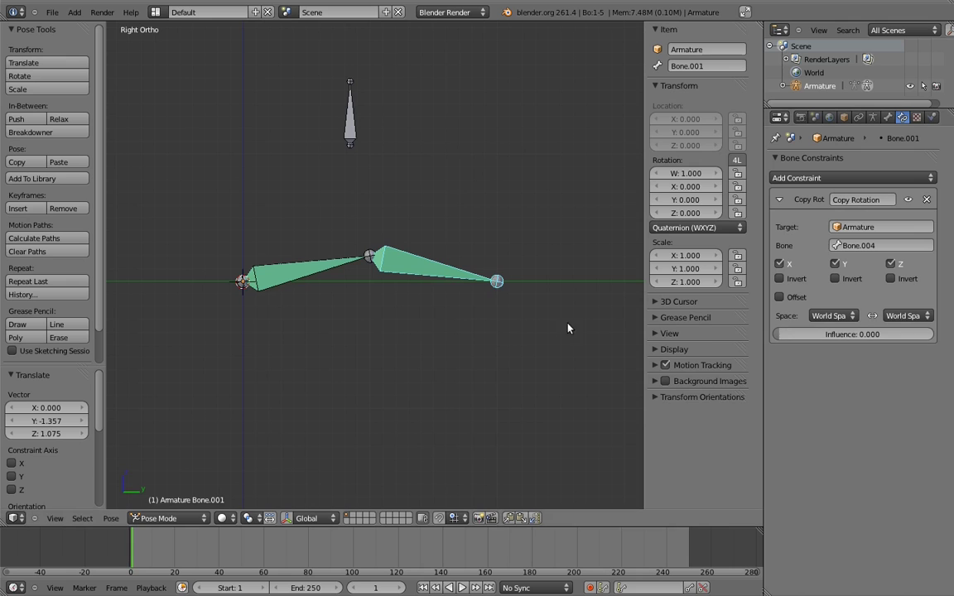
# Step: Rotate the arm down and forearm up-right, then raise both Copy Rotation influences back to 1
pyautogui.press('r')
pyautogui.click(347, 415)
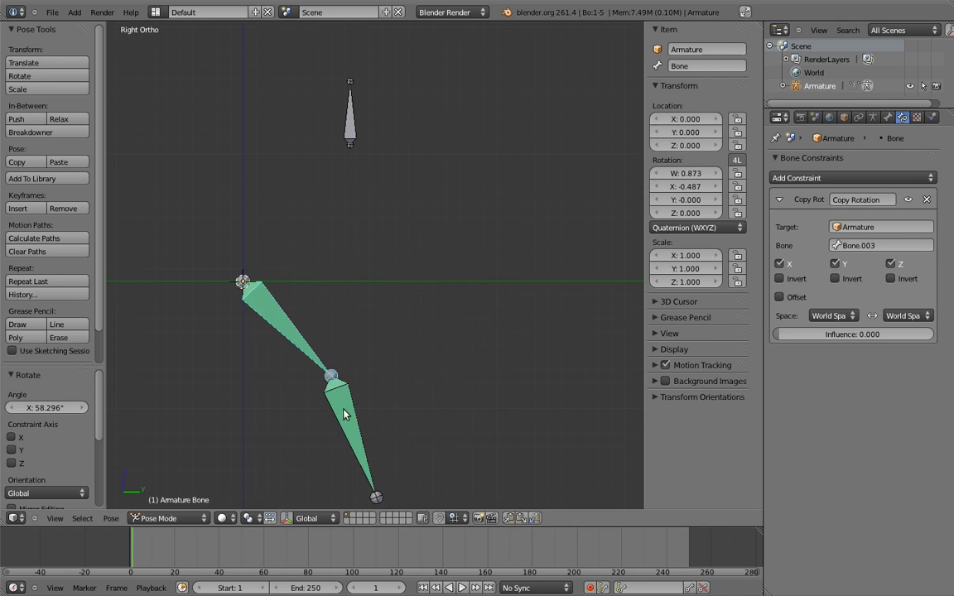
pyautogui.press('r')
pyautogui.click(393, 254)
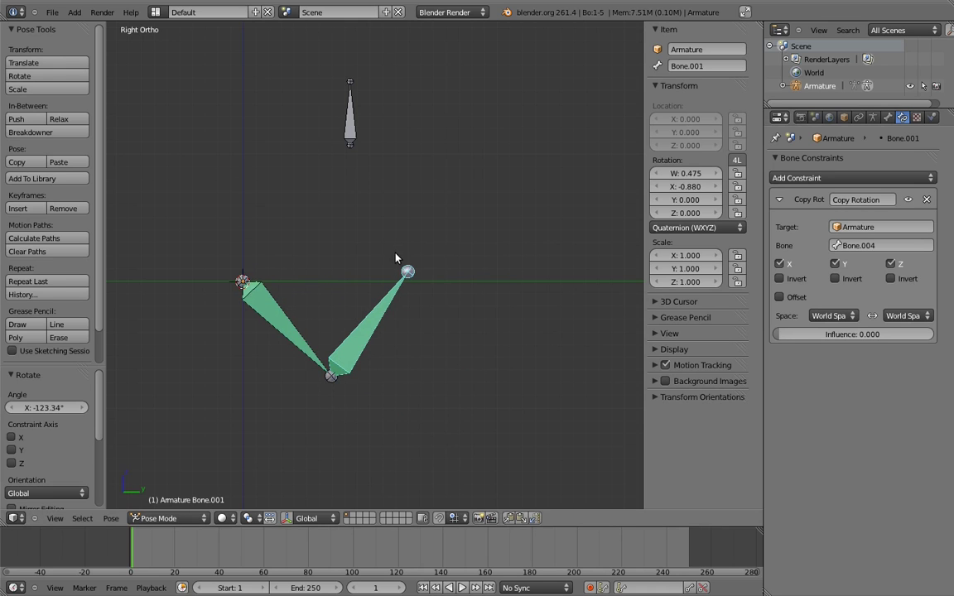
pyautogui.moveTo(778, 333); pyautogui.dragTo(934, 334)
pyautogui.rightClick(295, 351)
pyautogui.moveTo(779, 333); pyautogui.dragTo(934, 333)
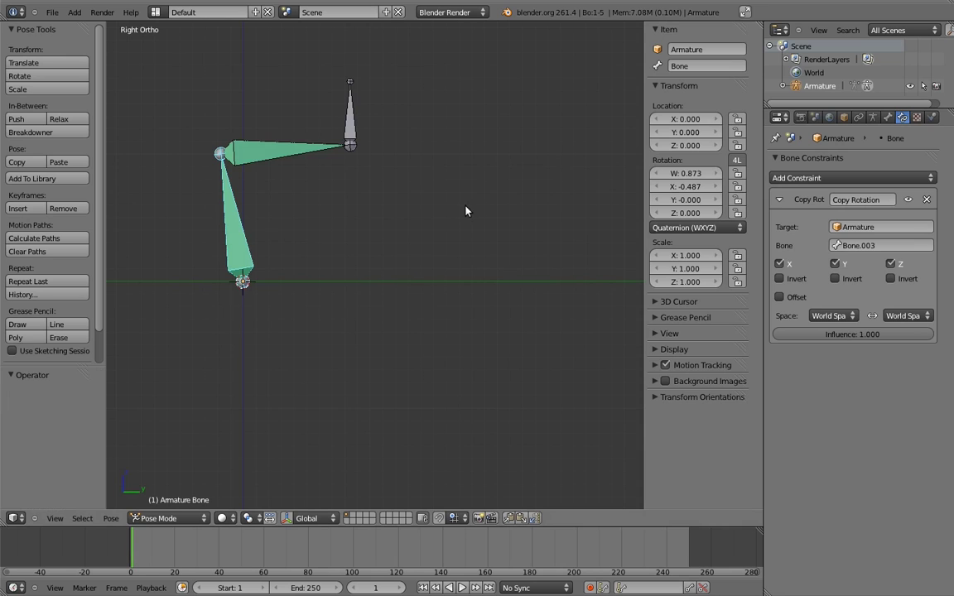
# Step: Clear the pose rotation and location of all bones
pyautogui.press('a')
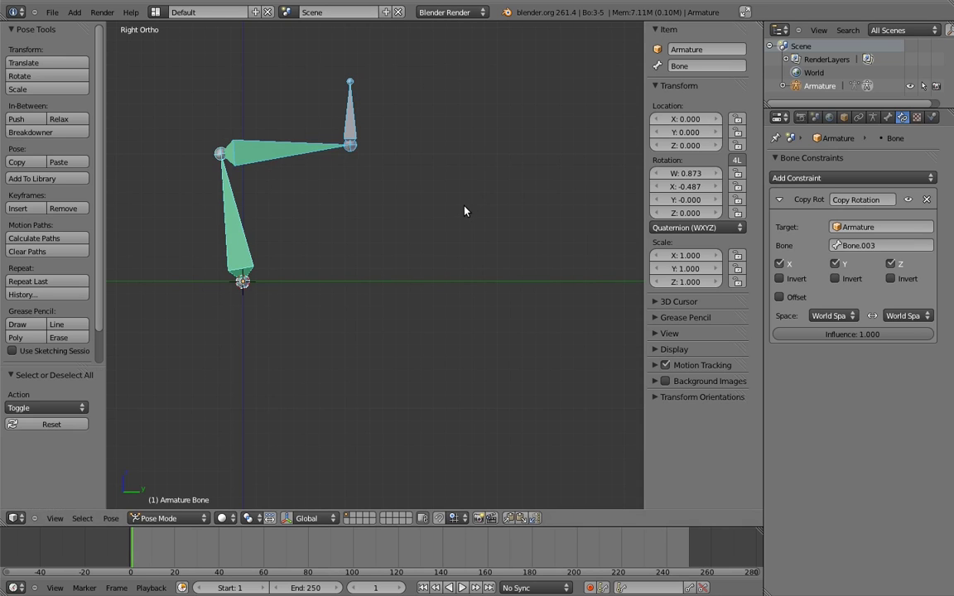
pyautogui.hotkey('alt', 'r')
pyautogui.hotkey('alt', 'g')
pyautogui.press('a')
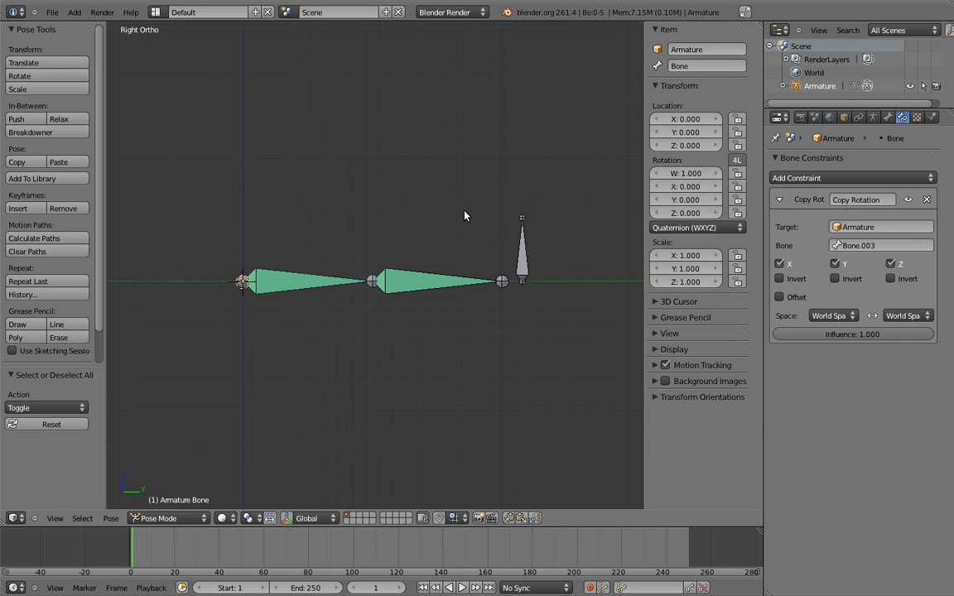
# Step: In Edit Mode, move Bone.002's tail onto the horizontal axis to lay it flat
pyautogui.press('Tab')
pyautogui.rightClick(521, 216)
pyautogui.press('g')
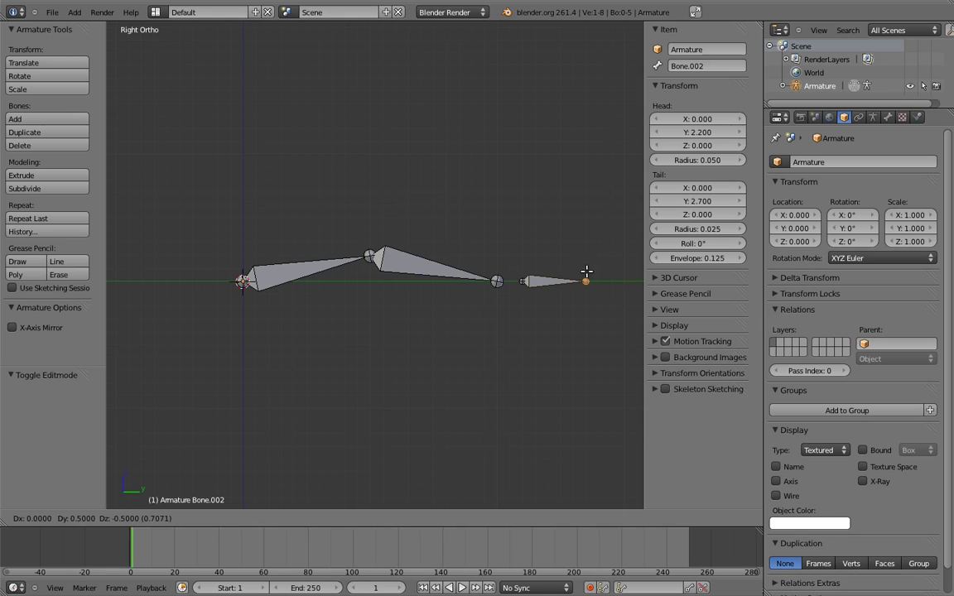
pyautogui.click(586, 272)
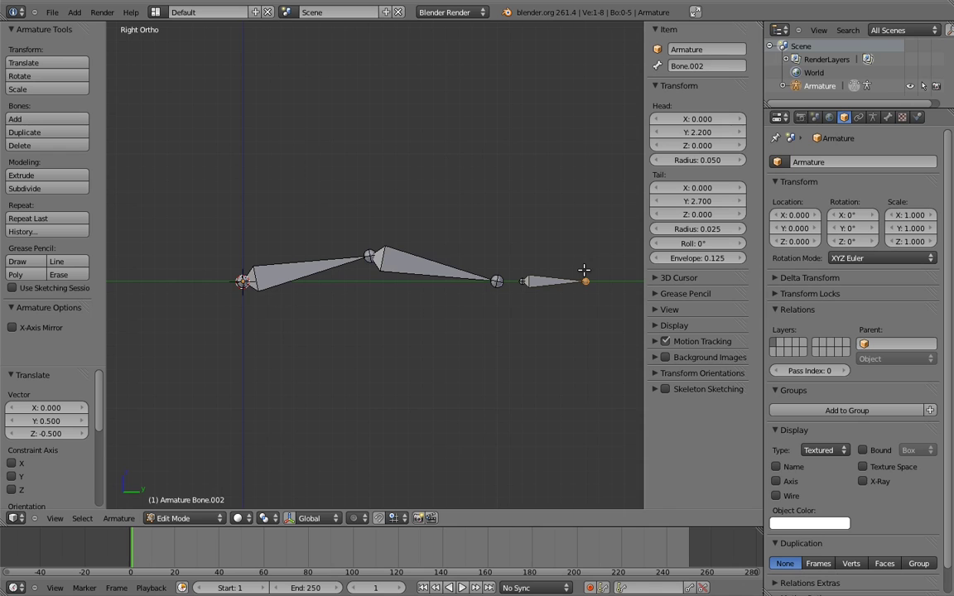
# Step: Duplicate Bone.002 as hand bone Bone.005 and parent it, connected, to Bone.001
pyautogui.press('l')
pyautogui.hotkey('shift', 'd')
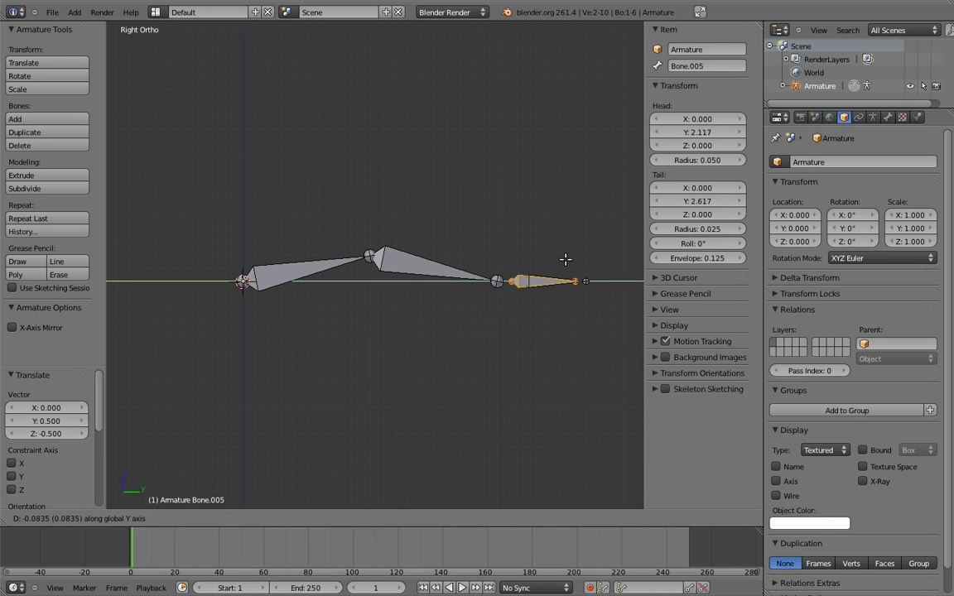
pyautogui.click(551, 259)
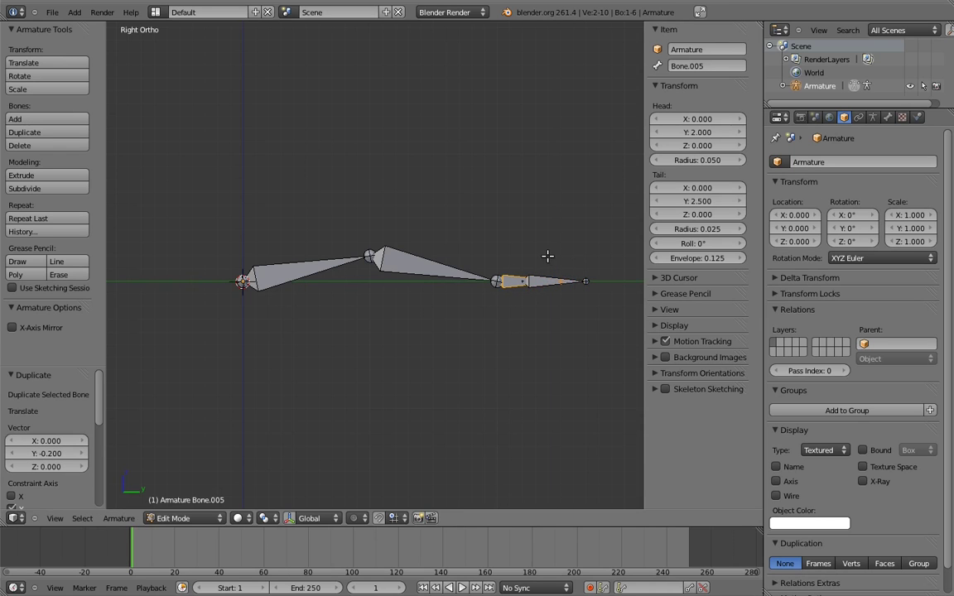
pyautogui.keyDown('shift'); pyautogui.rightClick(469, 263); pyautogui.keyUp('shift')
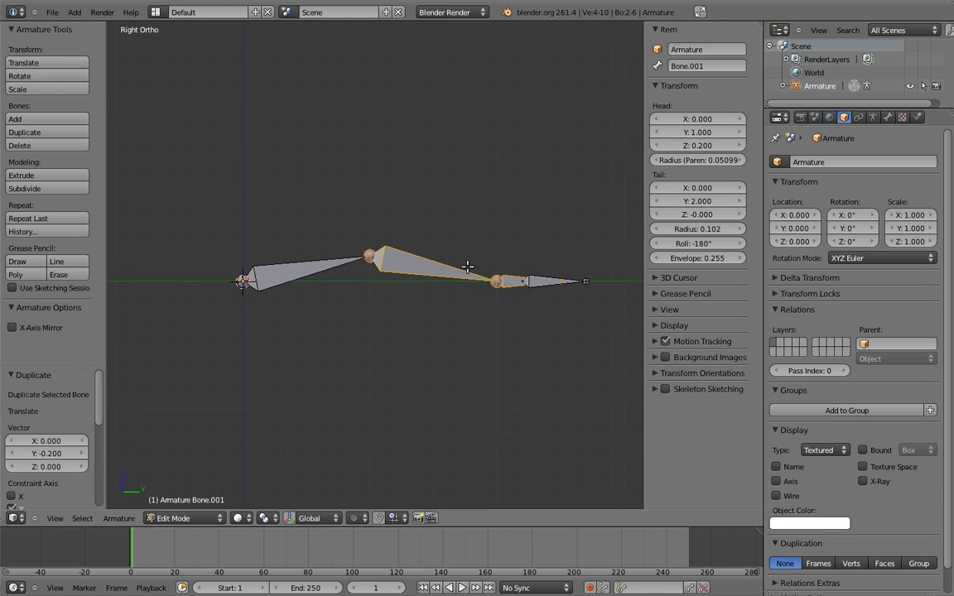
pyautogui.hotkey('ctrl', 'p')
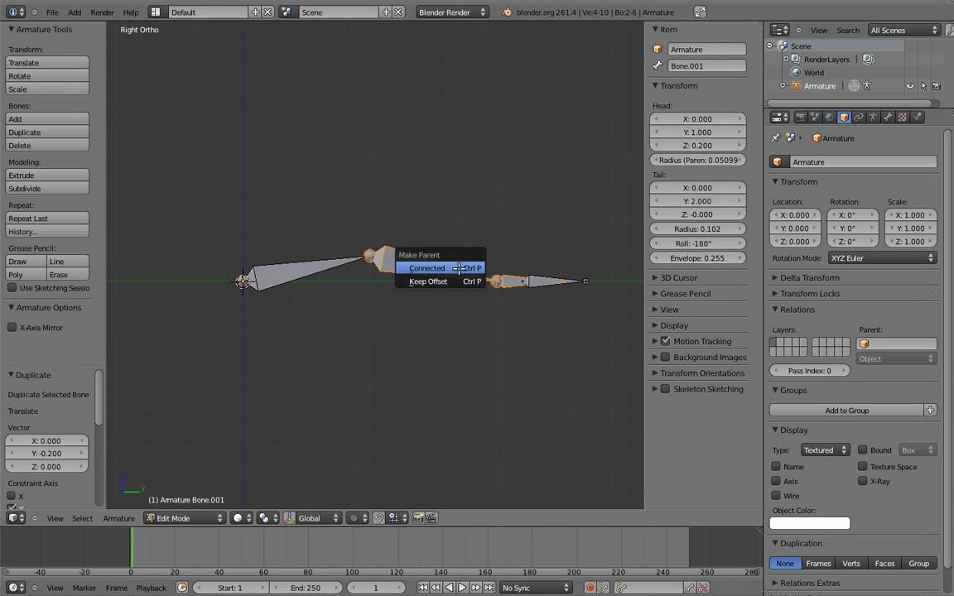
pyautogui.click(468, 268)
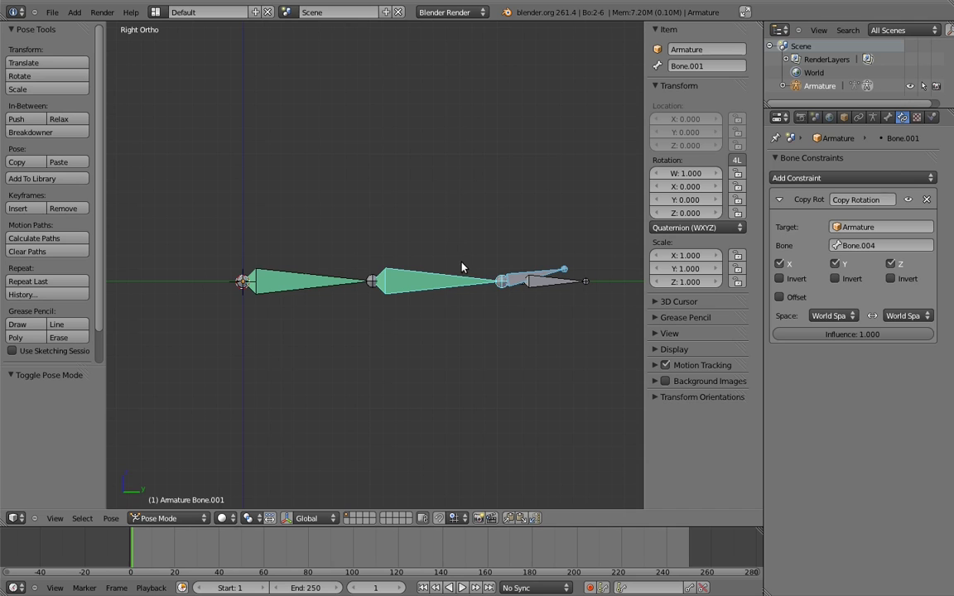
pyautogui.rightClick(559, 274)
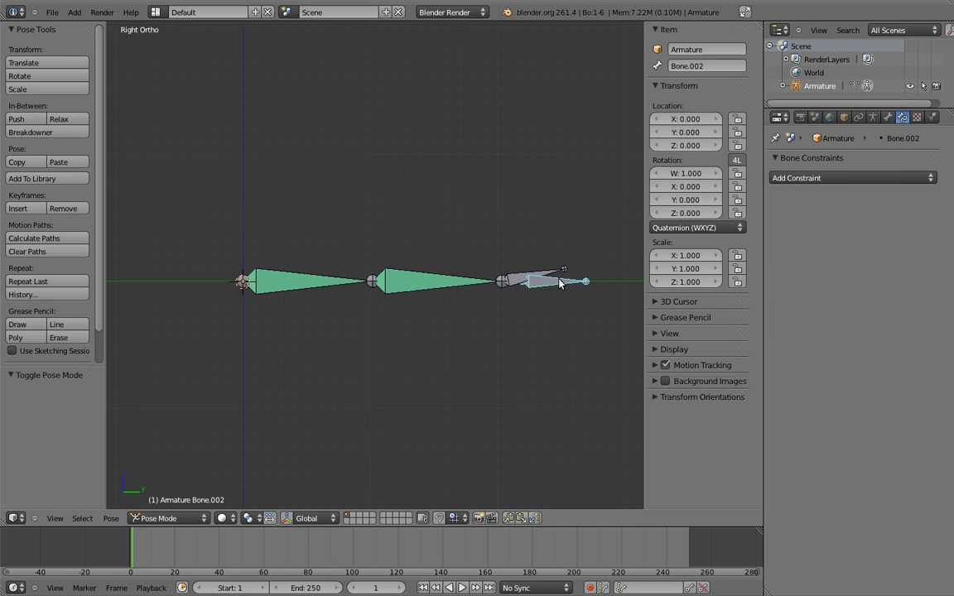
pyautogui.hotkey('shift', 'ctrl', 'c')
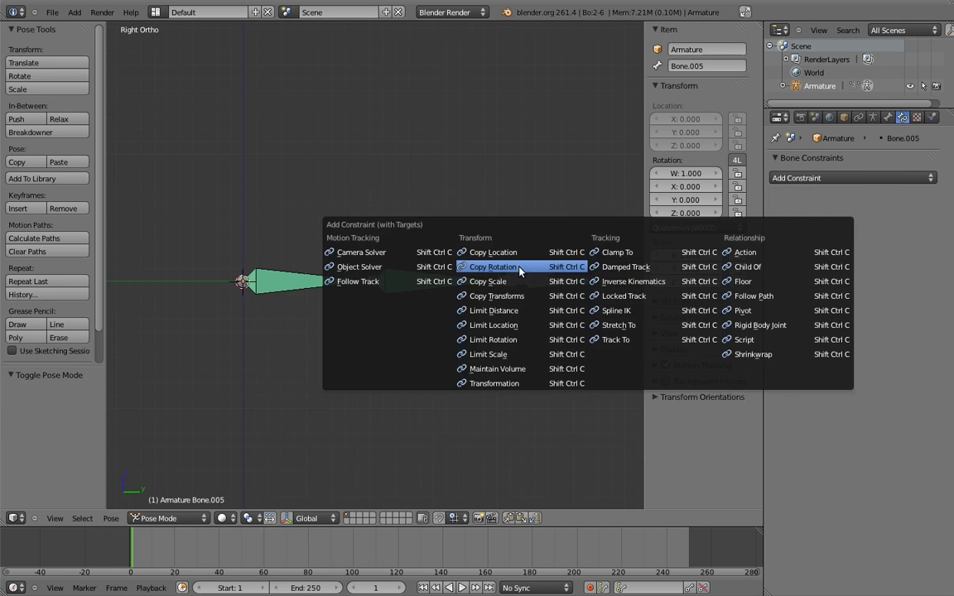
# Step: Add a Copy Rotation constraint to Bone.005, then move and rotate target Bone.002 to test IK
pyautogui.click(522, 267)
pyautogui.rightClick(579, 284)
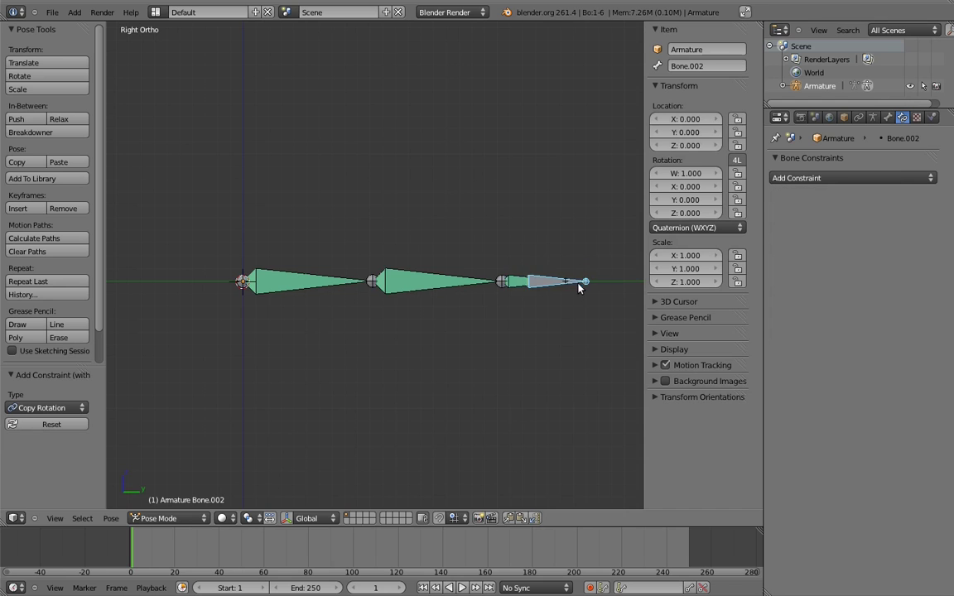
pyautogui.press('g')
pyautogui.click(381, 168)
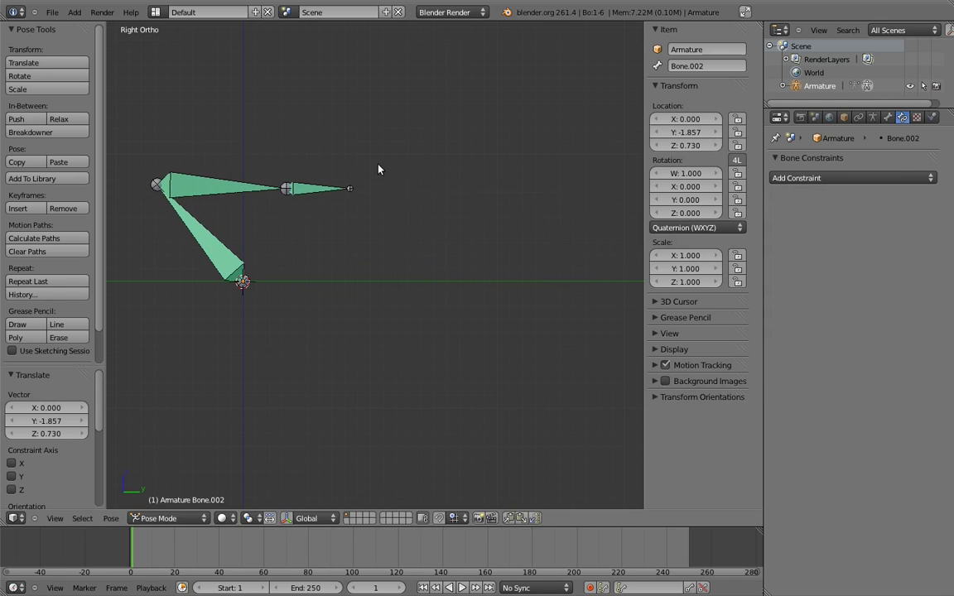
pyautogui.press('r')
pyautogui.click(263, 106)
pyautogui.press('g')
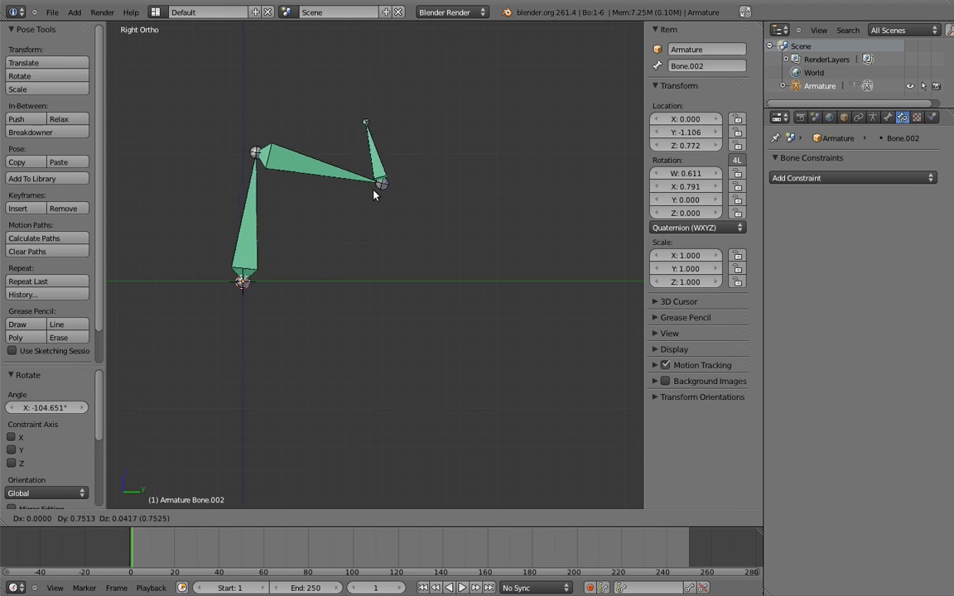
pyautogui.click(382, 200)
# Step: Set the Copy Rotation influence to 0 on Bone and Bone.005
pyautogui.rightClick(260, 215)
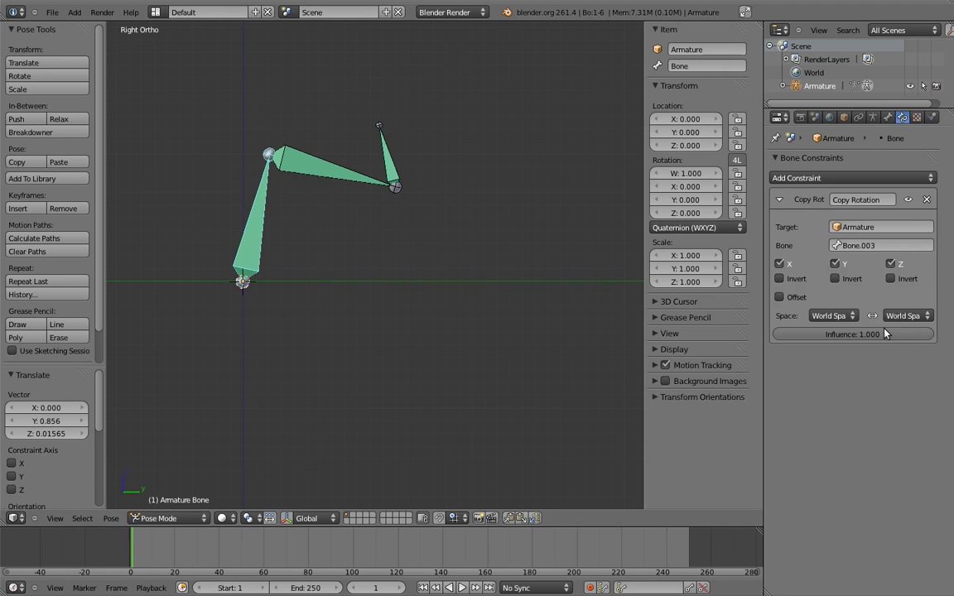
pyautogui.moveTo(828, 333); pyautogui.dragTo(729, 338)
pyautogui.rightClick(441, 284)
pyautogui.moveTo(820, 335); pyautogui.dragTo(795, 335)
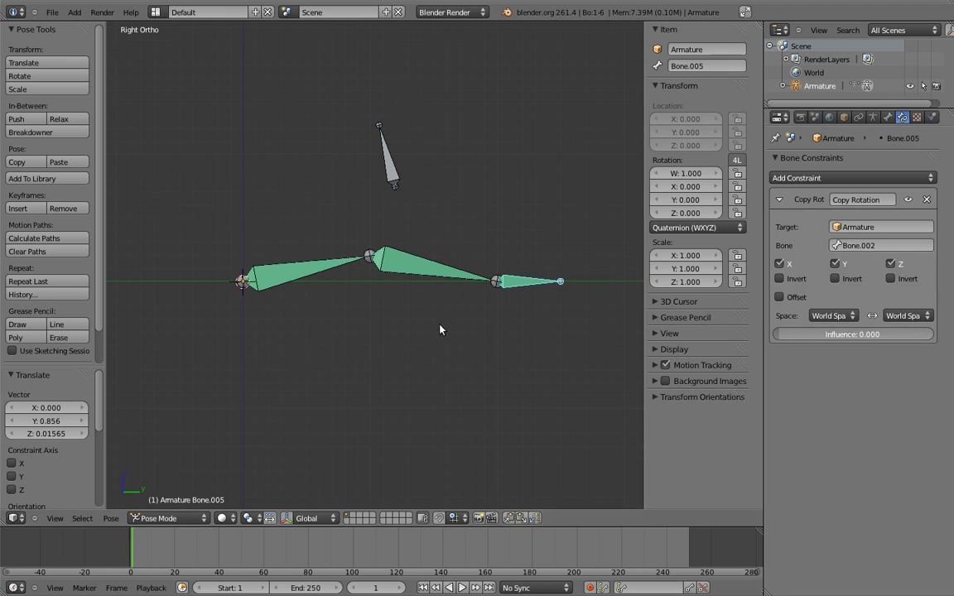
# Step: Pose the arm in FK by rotating Bone, Bone.001 and leveling the hand Bone.005
pyautogui.rightClick(343, 270)
pyautogui.press('r')
pyautogui.click(359, 352)
pyautogui.rightClick(369, 369)
pyautogui.press('r')
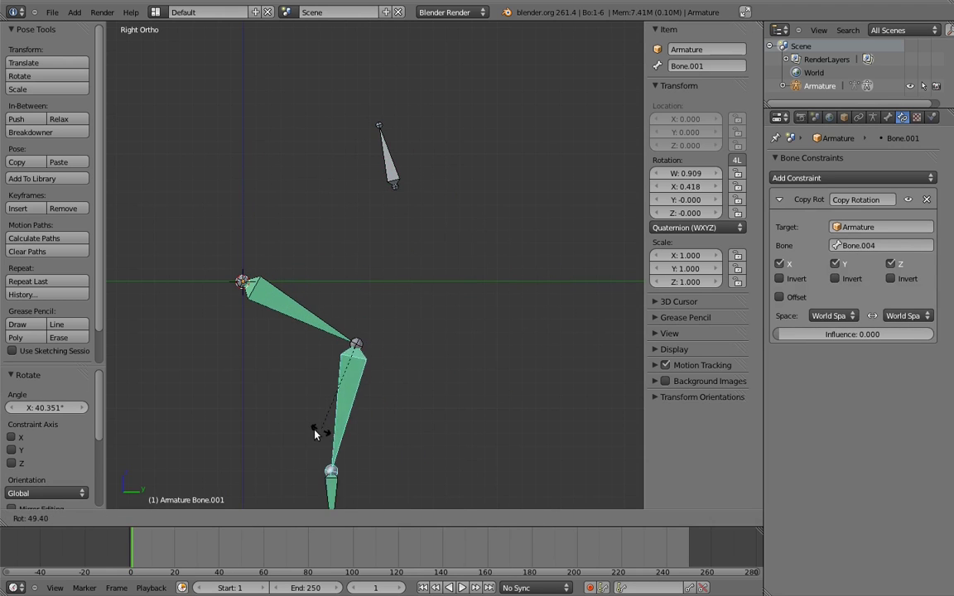
pyautogui.click(282, 386)
pyautogui.rightClick(313, 484)
pyautogui.press('r')
pyautogui.click(373, 456)
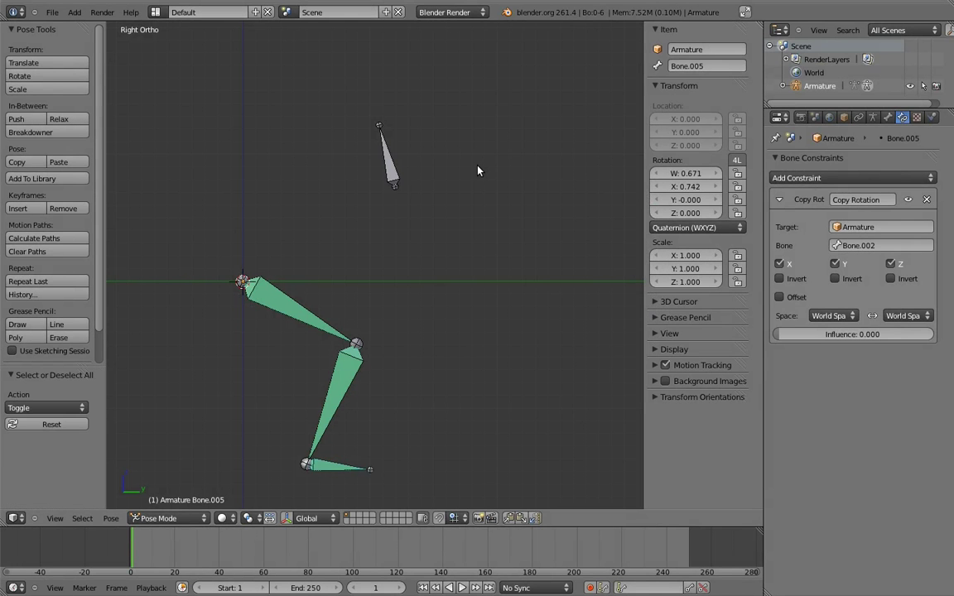
# Step: Clear the pose, then delete the Copy Rotation constraints on Bone and Bone.001
pyautogui.press('a')
pyautogui.hotkey('alt', 'r')
pyautogui.hotkey('alt', 'g')
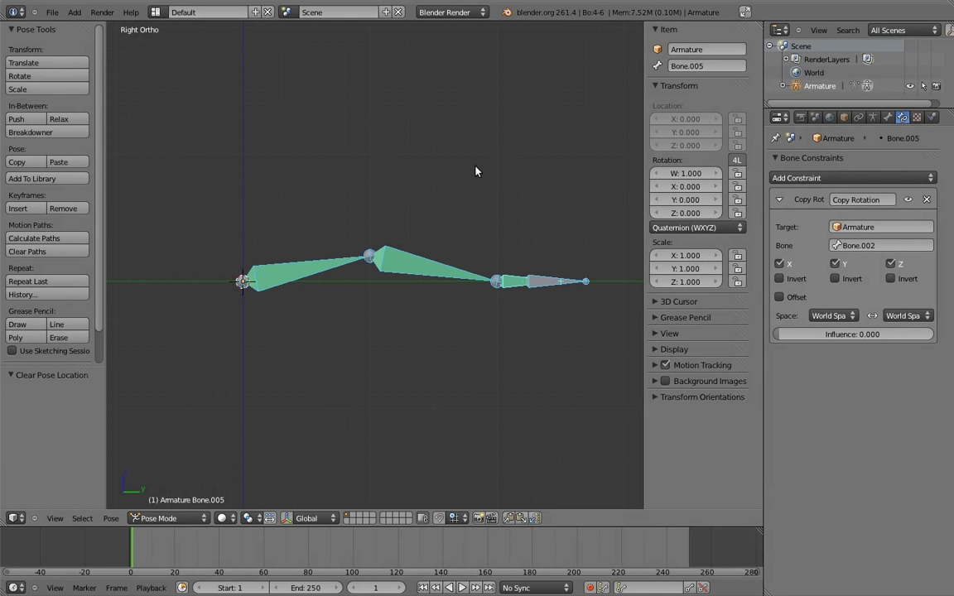
pyautogui.press('a')
pyautogui.rightClick(333, 264)
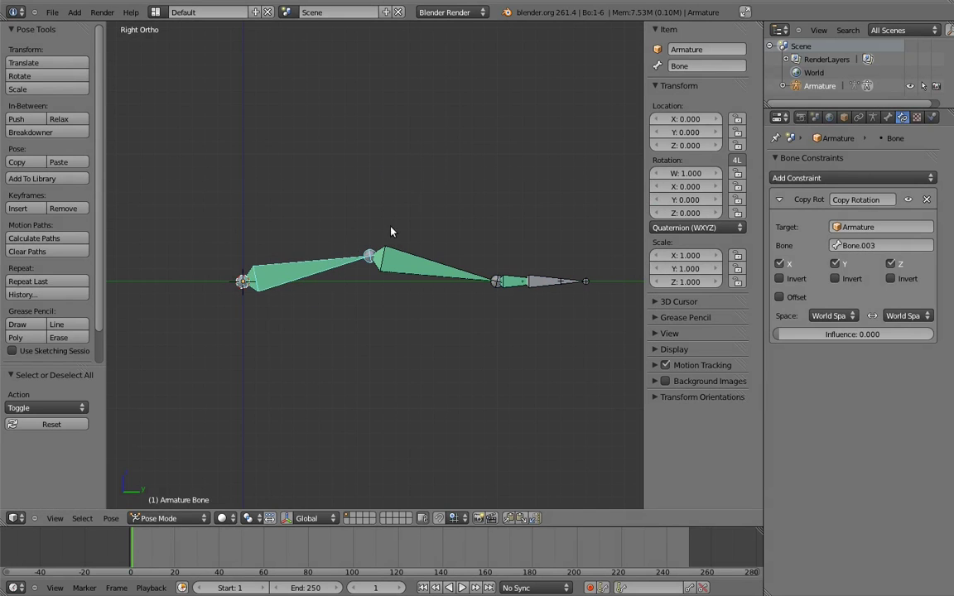
pyautogui.click(925, 199)
pyautogui.rightClick(456, 268)
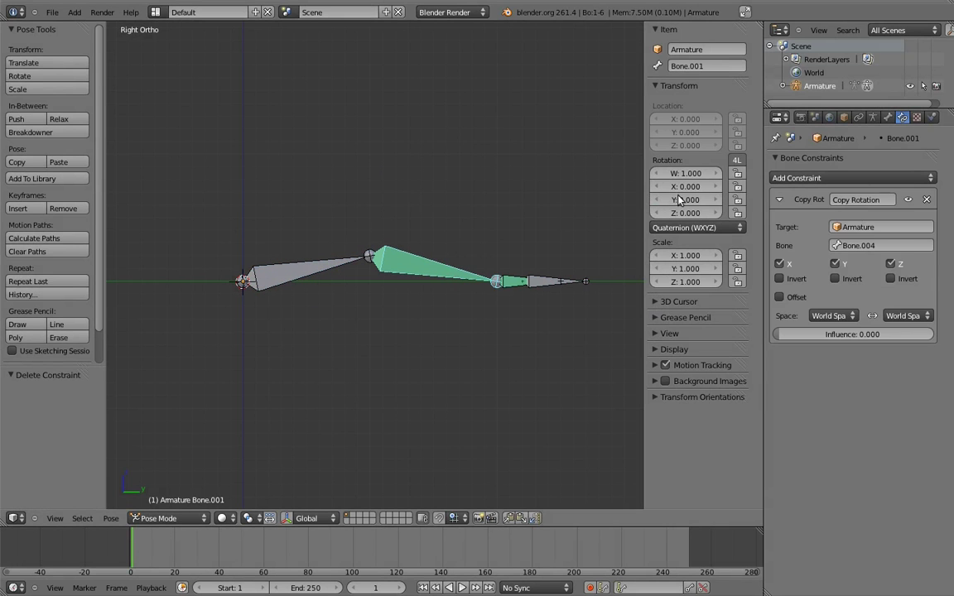
pyautogui.click(925, 200)
# Step: Clear Bone.005's rotation constraint and send the end bone to another bone layer
pyautogui.rightClick(513, 282)
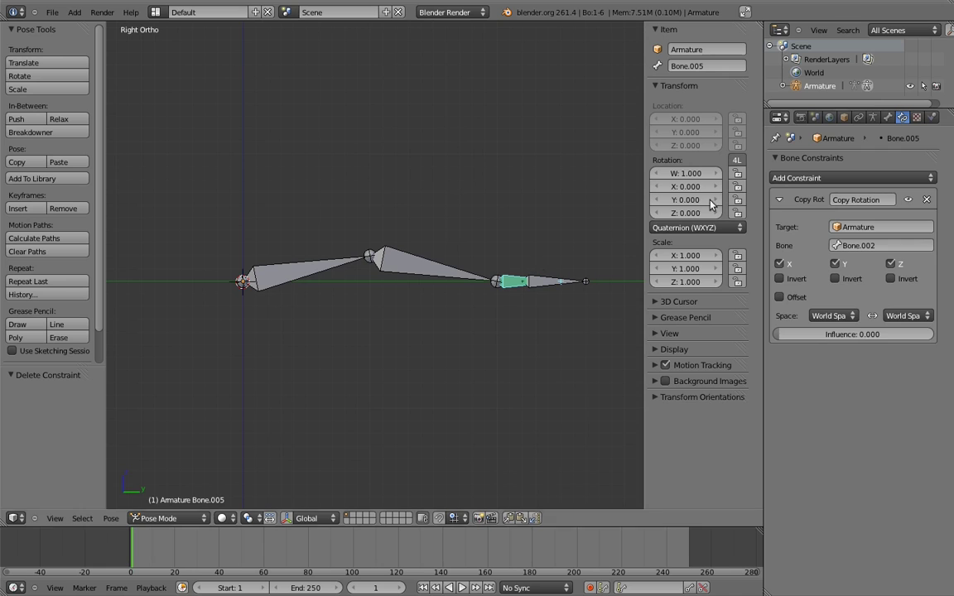
pyautogui.press('x')
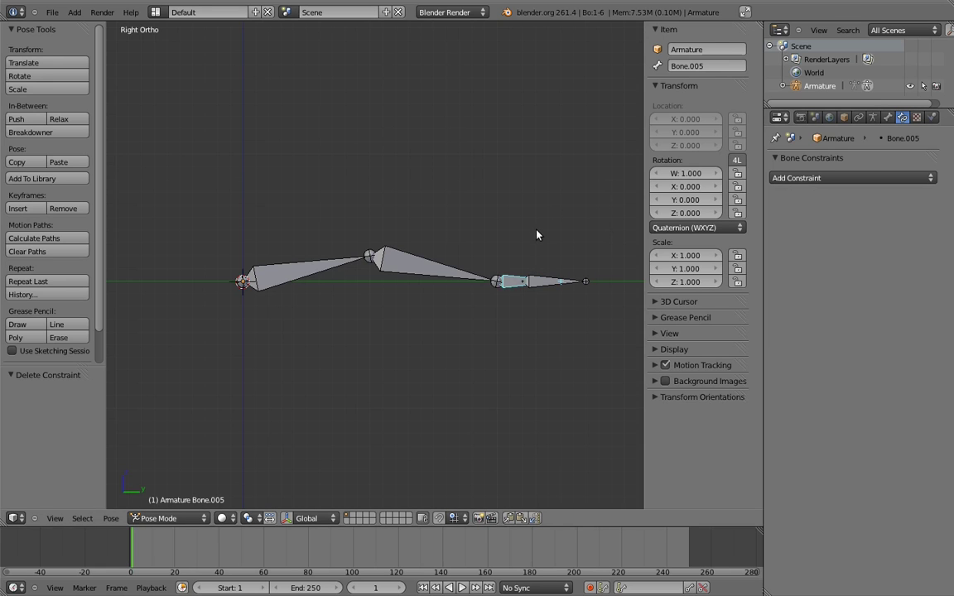
pyautogui.press('m')
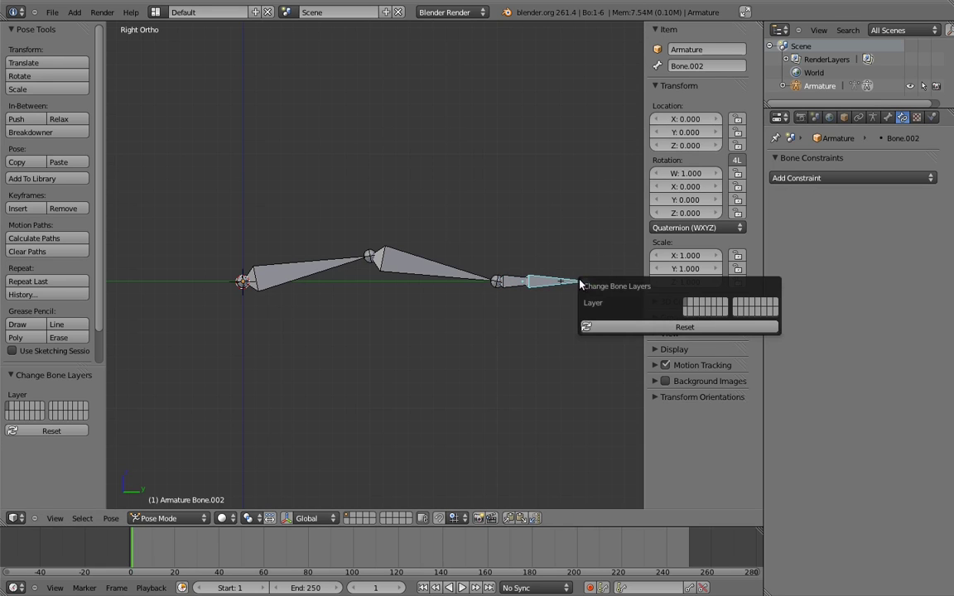
pyautogui.click(692, 306)
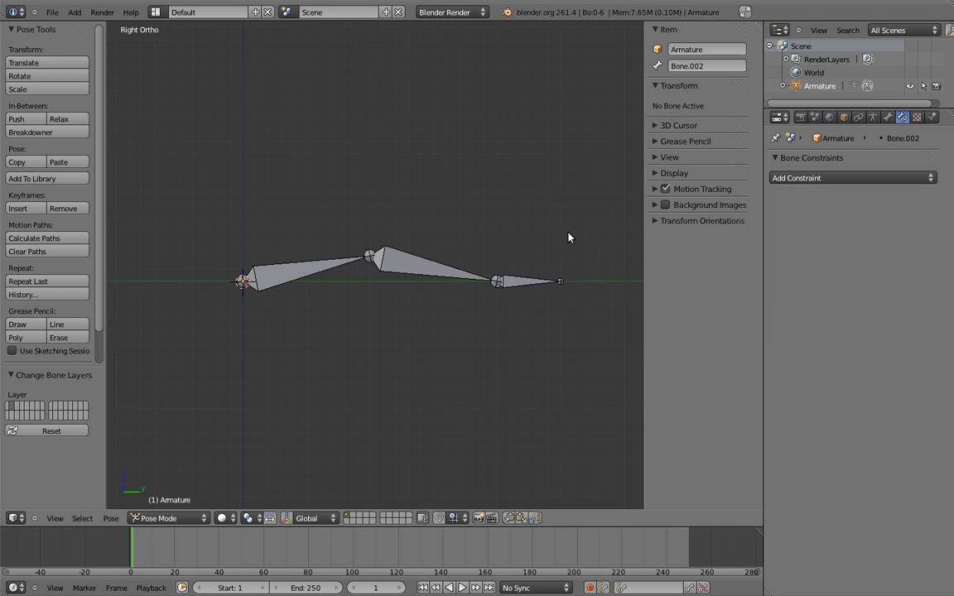
# Step: Duplicate the arm chain 0.5 units up in Edit Mode and move the copies to another bone layer
pyautogui.rightClick(343, 245)
pyautogui.press('Tab')
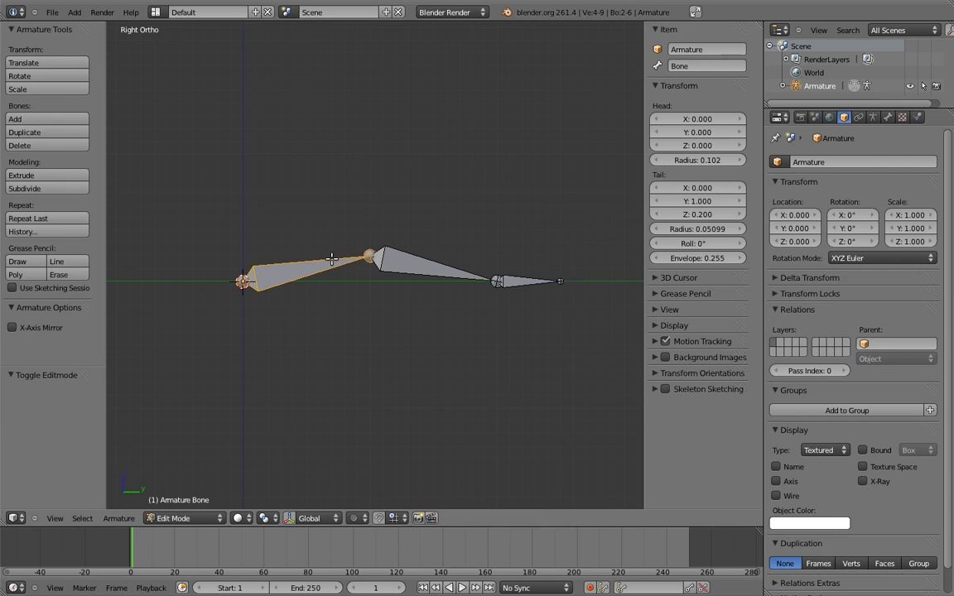
pyautogui.hotkey('shift', 'd')
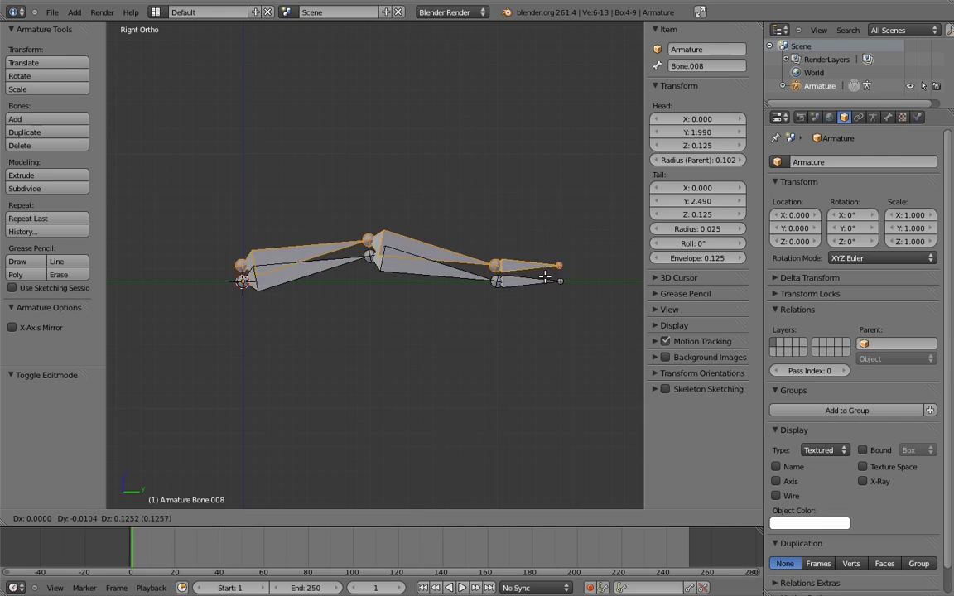
pyautogui.press('z')
pyautogui.click(554, 232)
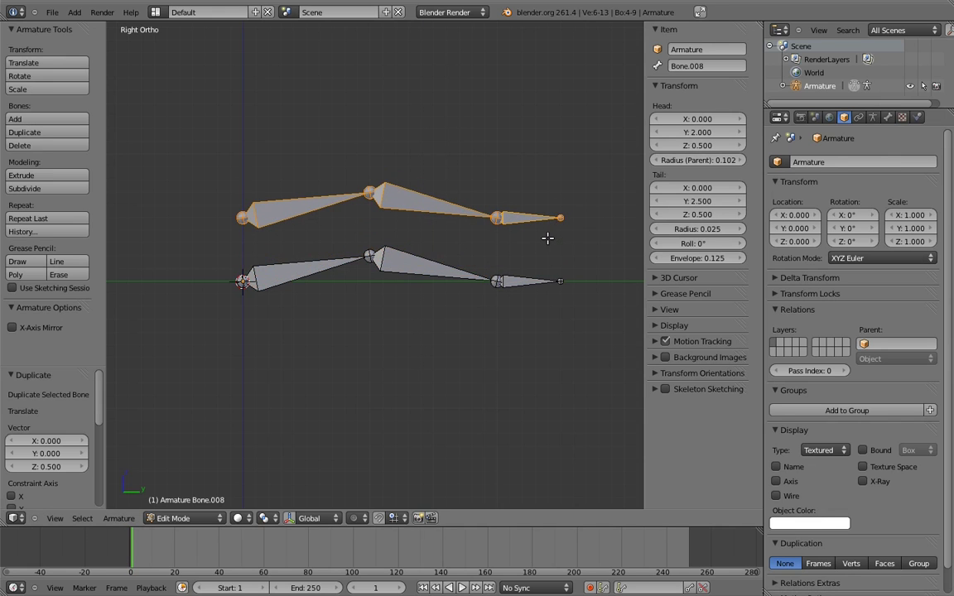
pyautogui.press('m')
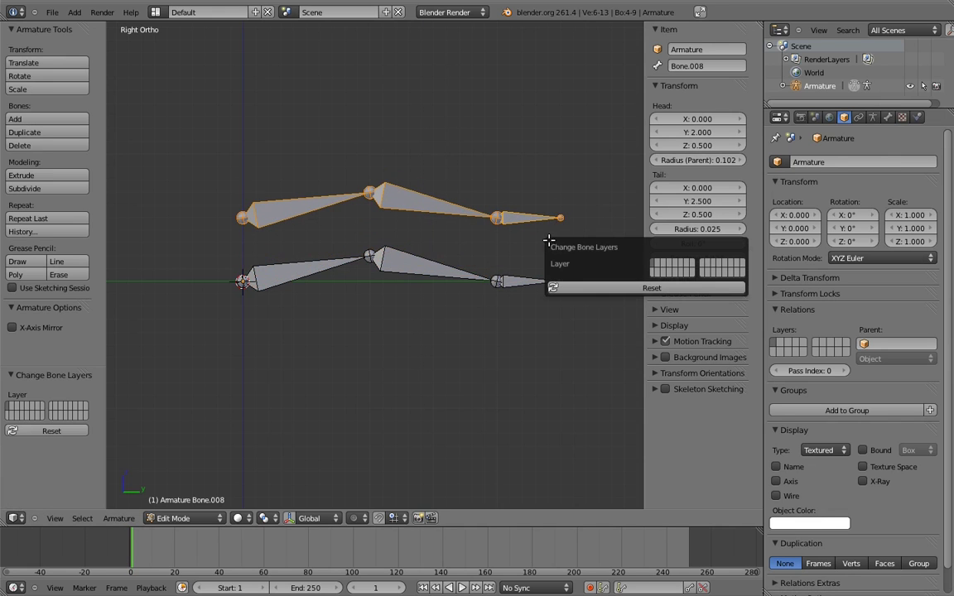
pyautogui.click(656, 264)
pyautogui.hotkey('ctrl', 'Tab')
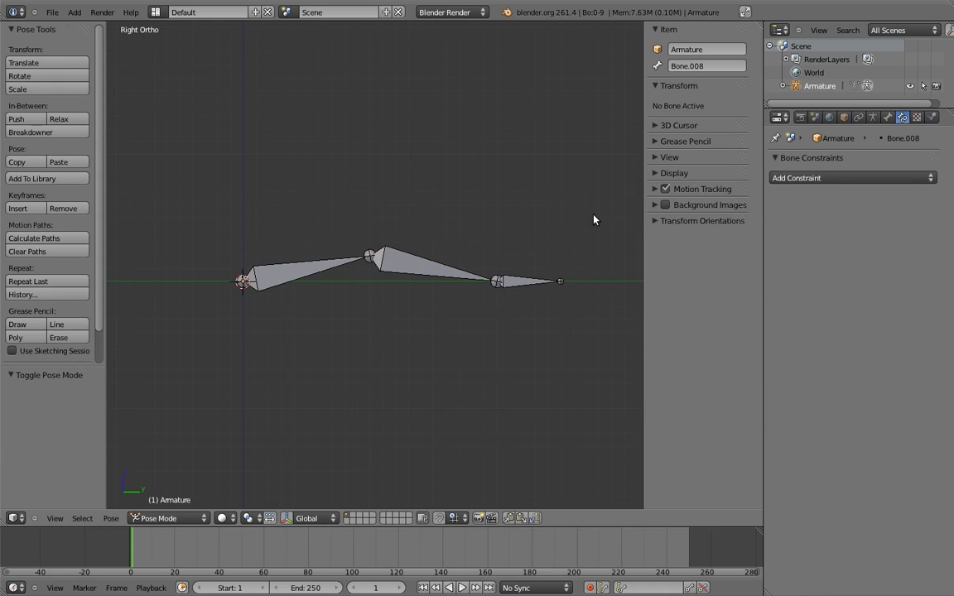
# Step: Reveal the duplicate chain's layer and make Bone.006 copy the rotation of Bone
pyautogui.click(873, 117)
pyautogui.keyDown('shift'); pyautogui.click(776, 240); pyautogui.keyUp('shift')
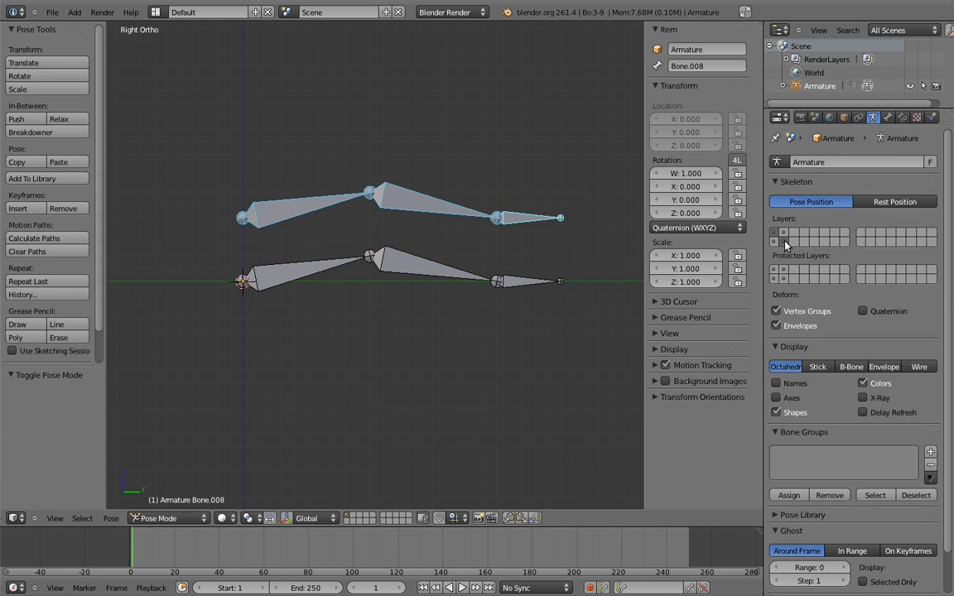
pyautogui.rightClick(305, 272)
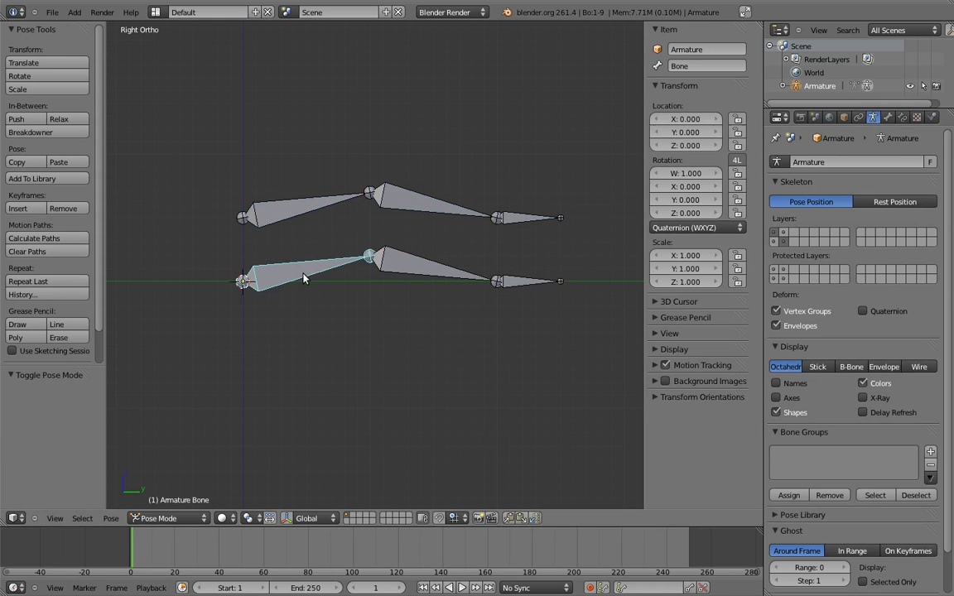
pyautogui.keyDown('shift'); pyautogui.rightClick(320, 206); pyautogui.keyUp('shift')
pyautogui.hotkey('shift', 'ctrl', 'c')
pyautogui.click(315, 207)
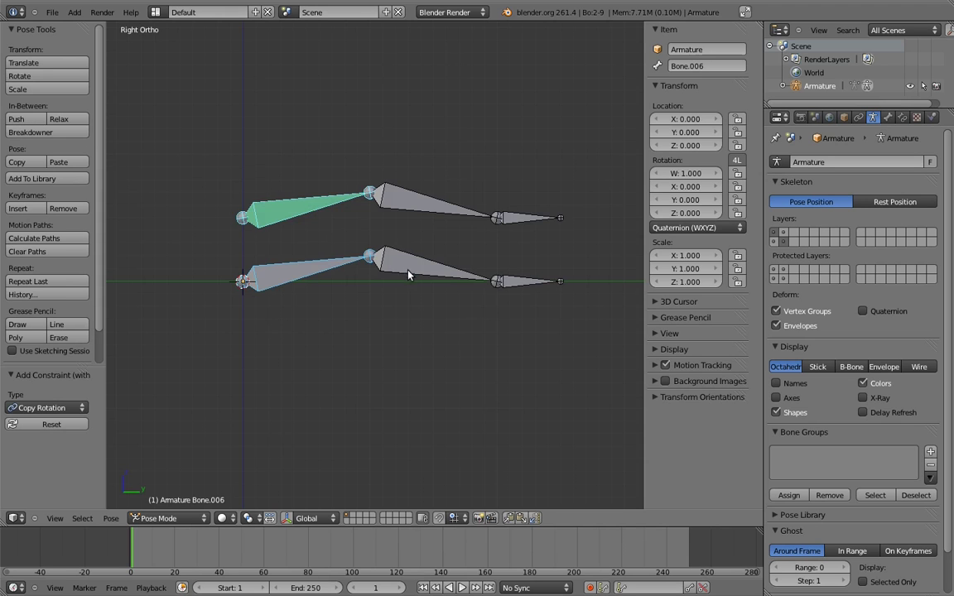
# Step: Add Copy Rotation constraints so Bone.007 follows Bone.001 and Bone.008 follows Bone.005
pyautogui.rightClick(381, 265)
pyautogui.keyDown('shift'); pyautogui.rightClick(423, 207); pyautogui.keyUp('shift')
pyautogui.hotkey('shift', 'ctrl', 'c')
pyautogui.click(424, 207)
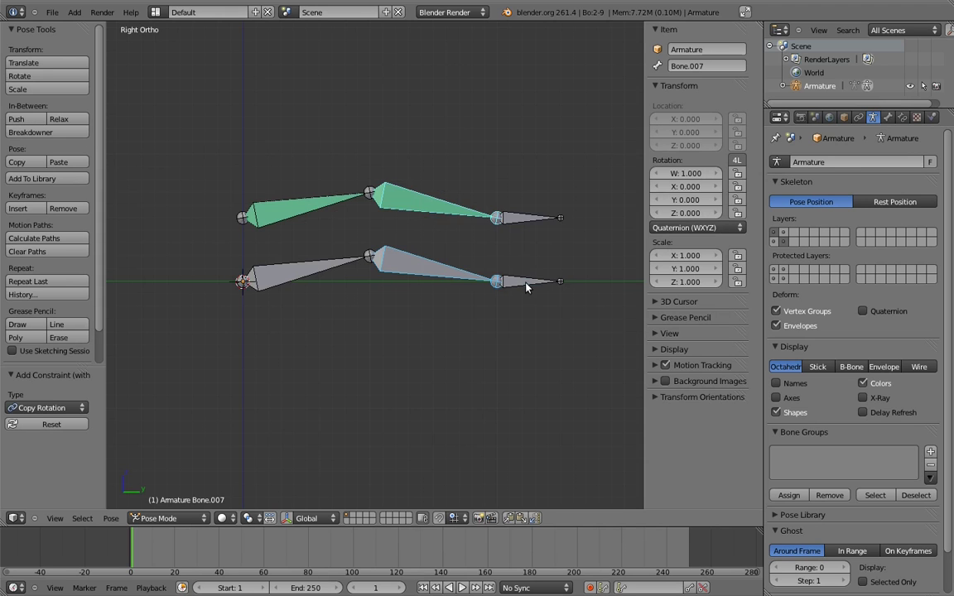
pyautogui.rightClick(528, 283)
pyautogui.keyDown('shift'); pyautogui.rightClick(531, 224); pyautogui.keyUp('shift')
pyautogui.hotkey('shift', 'ctrl', 'c')
pyautogui.click(527, 226)
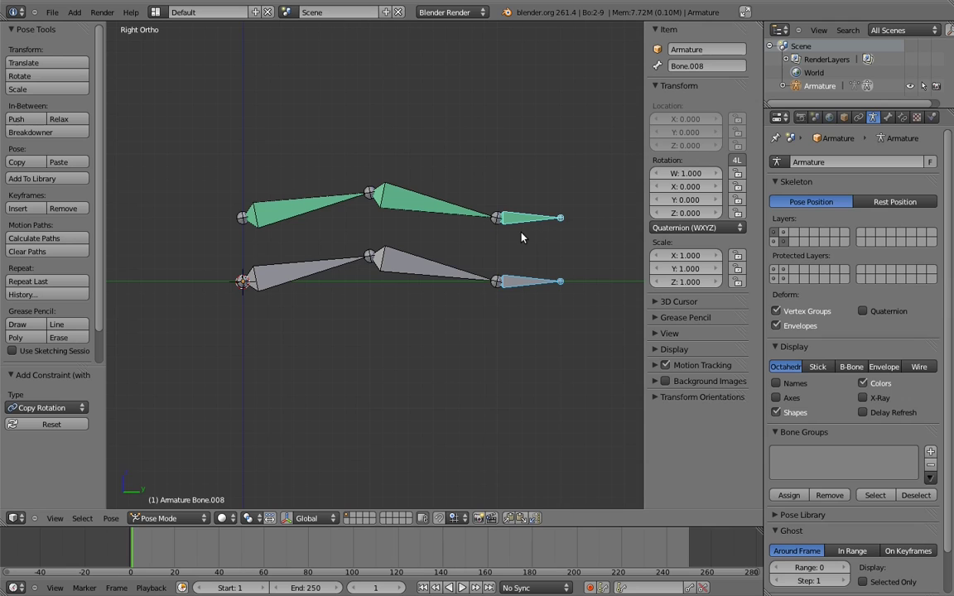
# Step: Rename the Copy Rotation constraint to FK, then inspect Bone.007 and Bone.006
pyautogui.click(901, 117)
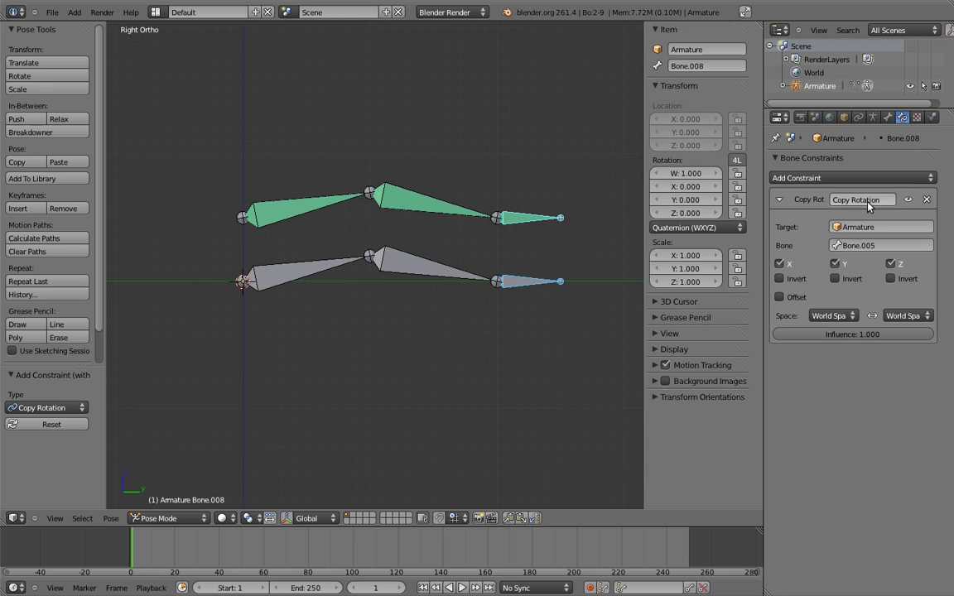
pyautogui.click(868, 201)
pyautogui.press('BackSpace')
pyautogui.write('FK')
pyautogui.press('Return')
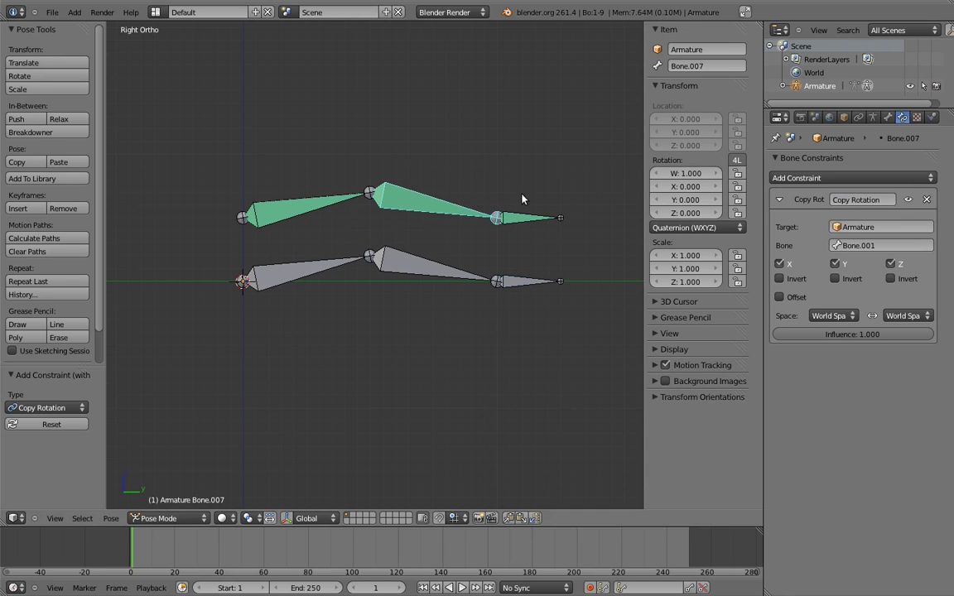
pyautogui.rightClick(496, 217)
pyautogui.rightClick(332, 207)
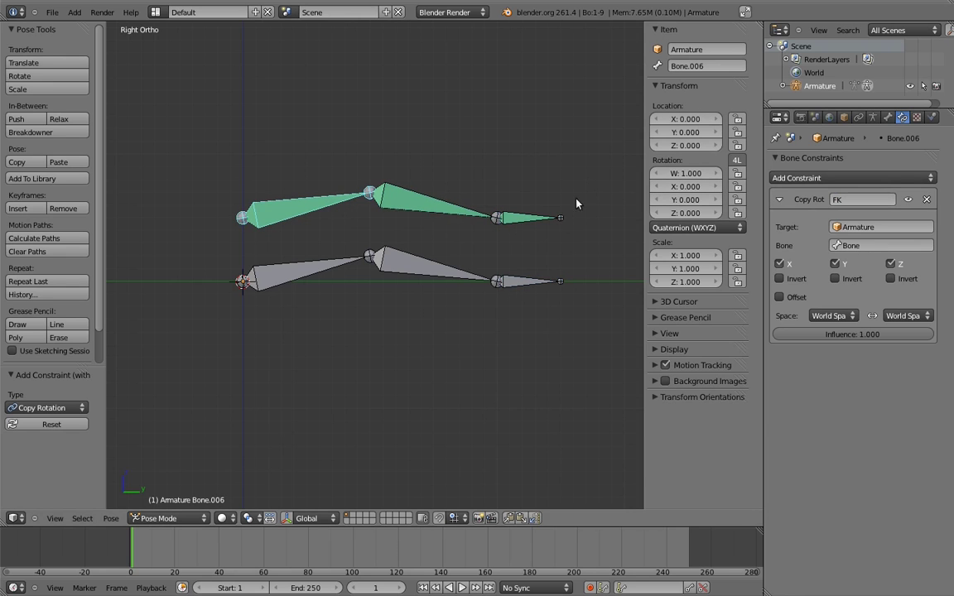
# Step: Swap to the IK chain's layer and make Bone.006 copy Bone.003's rotation
pyautogui.click(873, 117)
pyautogui.click(779, 240)
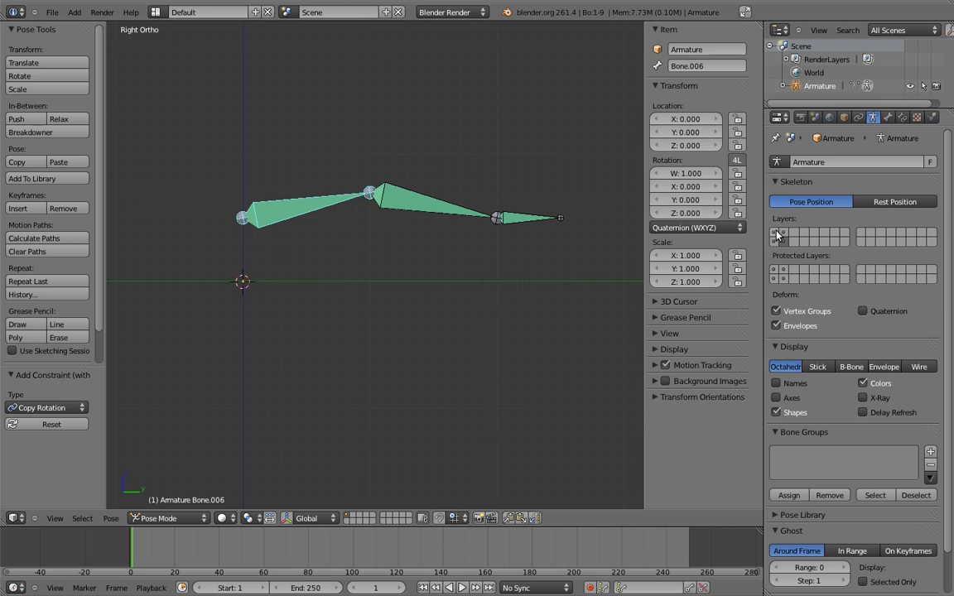
pyautogui.click(775, 234)
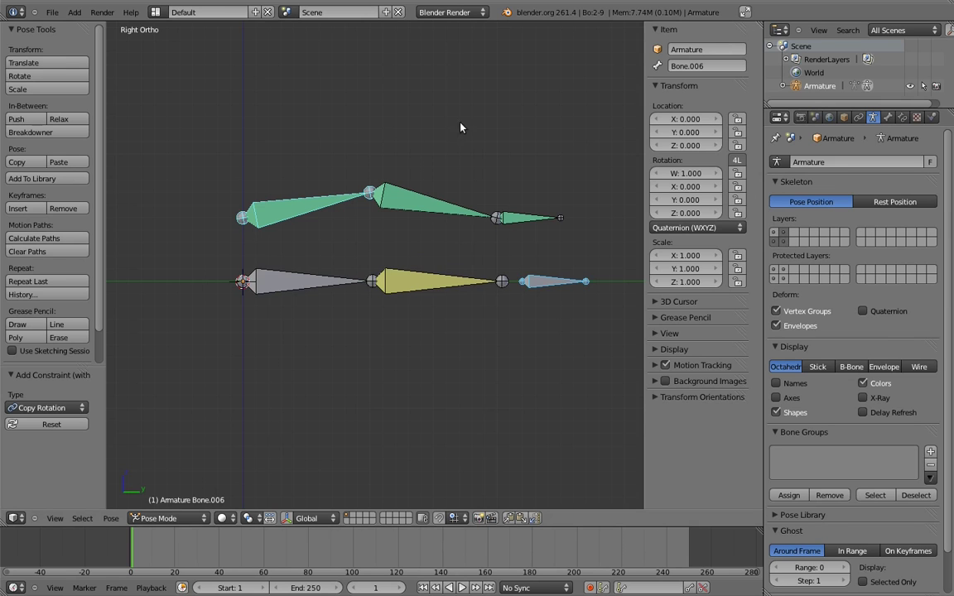
pyautogui.rightClick(331, 282)
pyautogui.keyDown('shift'); pyautogui.rightClick(333, 202); pyautogui.keyUp('shift')
pyautogui.hotkey('shift', 'ctrl', 'c')
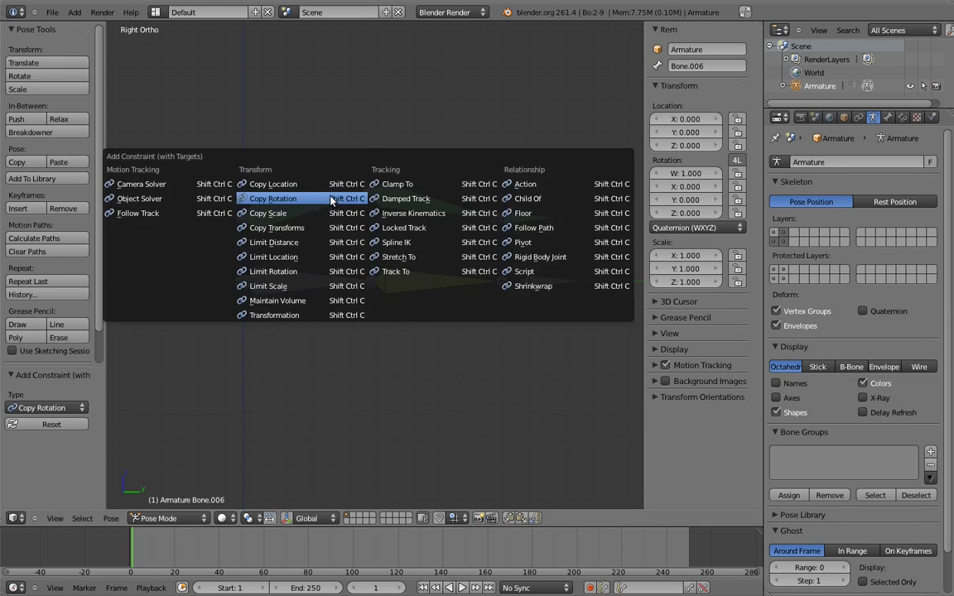
pyautogui.click(331, 196)
# Step: Add Copy Rotation constraints so Bone.007 follows Bone.004 and Bone.008 follows Bone.002
pyautogui.rightClick(417, 279)
pyautogui.keyDown('shift'); pyautogui.rightClick(428, 237); pyautogui.keyUp('shift')
pyautogui.hotkey('shift', 'ctrl', 'c')
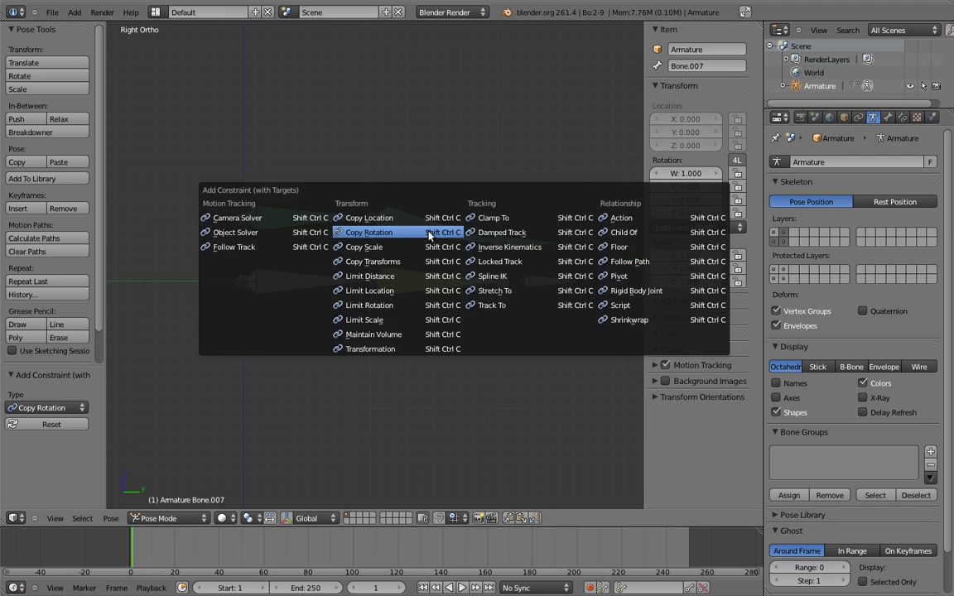
pyautogui.click(428, 236)
pyautogui.rightClick(552, 282)
pyautogui.keyDown('shift'); pyautogui.rightClick(535, 219); pyautogui.keyUp('shift')
pyautogui.hotkey('shift', 'ctrl', 'c')
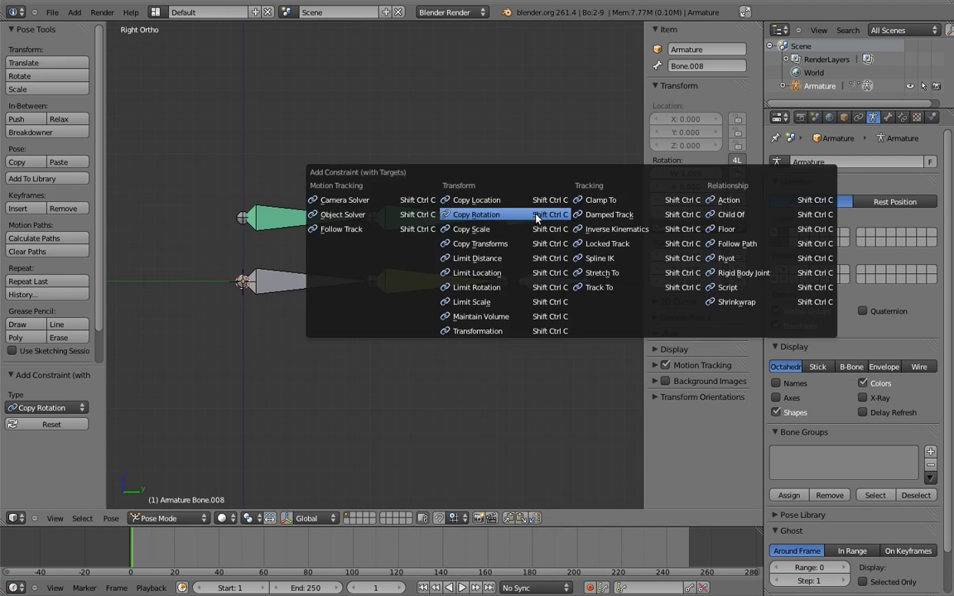
pyautogui.click(535, 217)
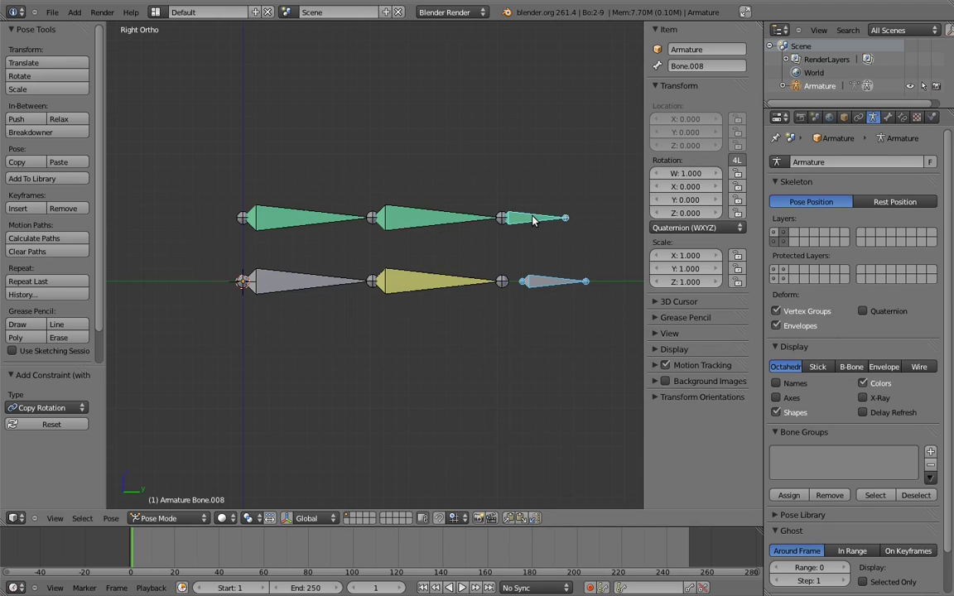
# Step: Name the new constraint IK and check the constraints on Bone.007 and Bone.006
pyautogui.click(903, 117)
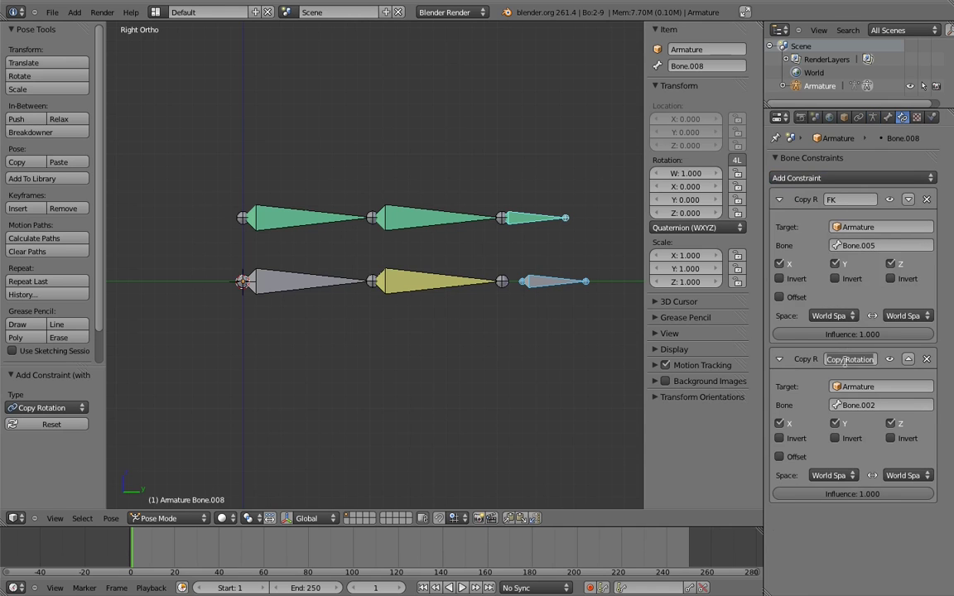
pyautogui.write('IK')
pyautogui.press('Return')
pyautogui.rightClick(437, 221)
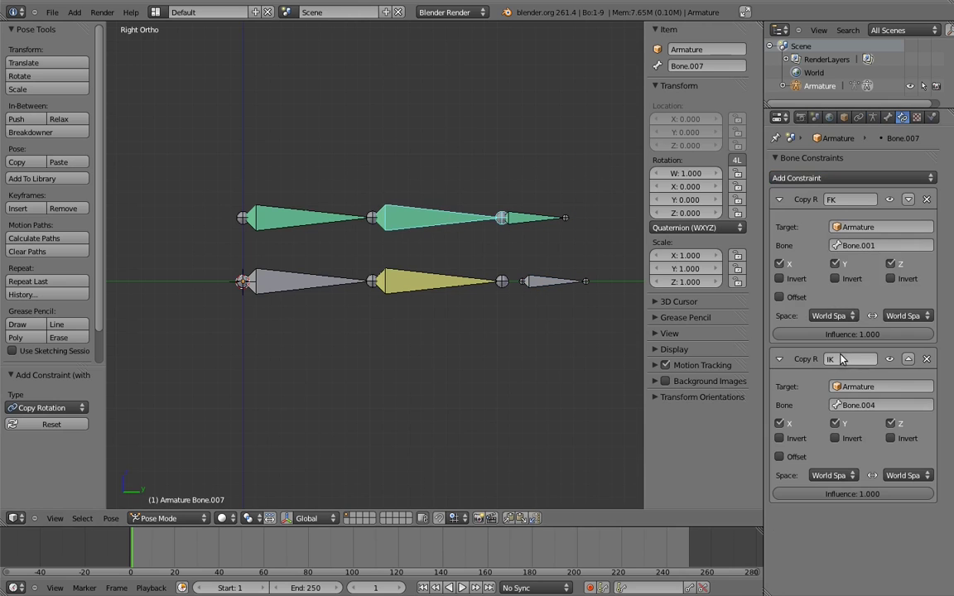
pyautogui.rightClick(327, 214)
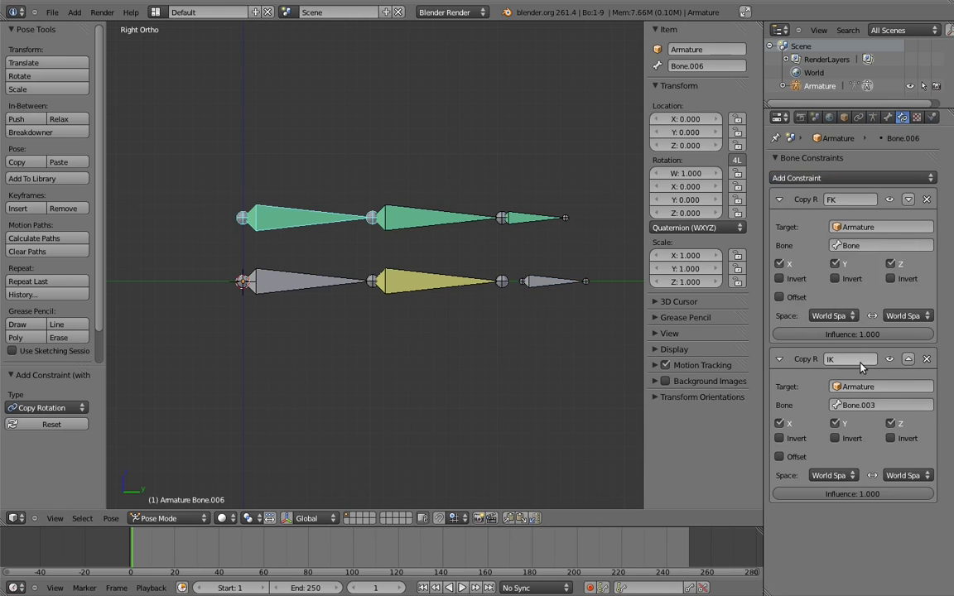
# Step: Reveal the extra lower bones and move IK target Bone.002 up-left to bend the chains
pyautogui.click(873, 117)
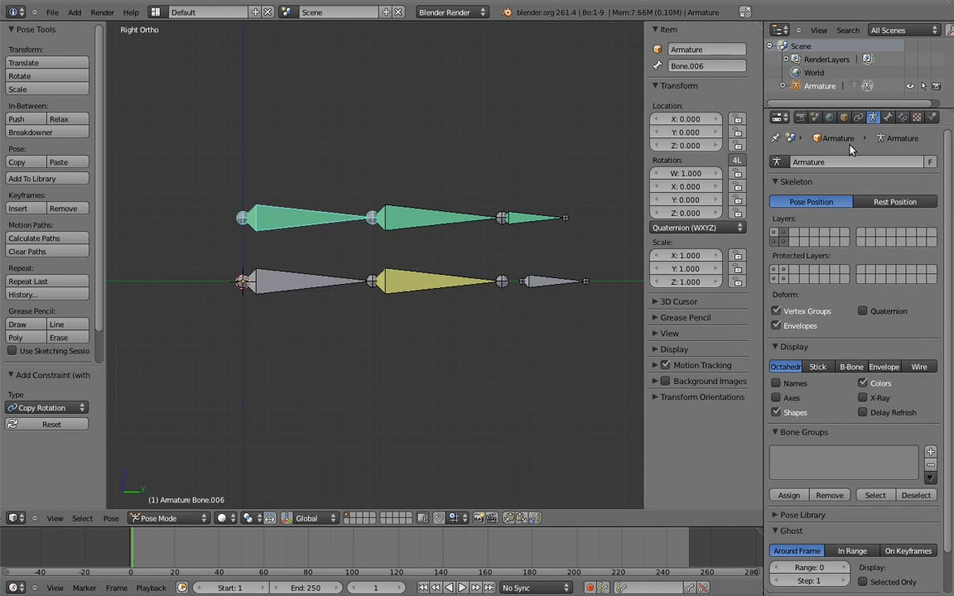
pyautogui.click(776, 236)
pyautogui.rightClick(546, 280)
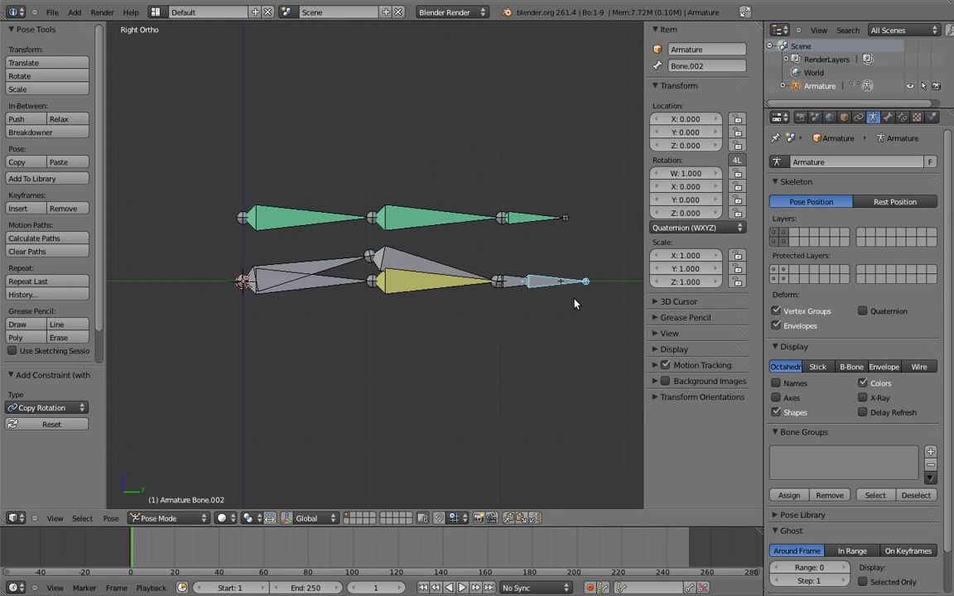
pyautogui.press('g')
pyautogui.click(487, 241)
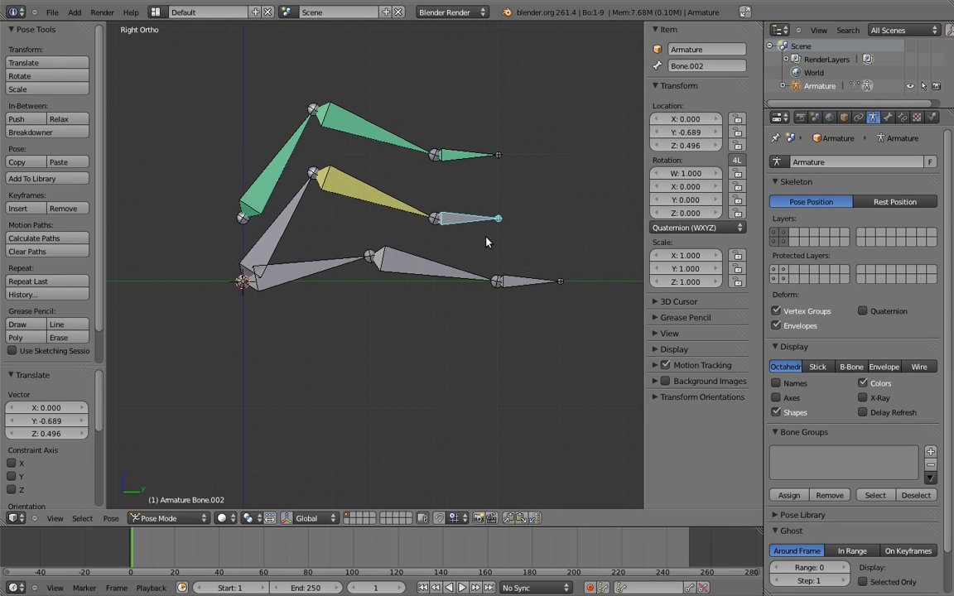
# Step: Rotate the lower root bone about 58° downward and bend Bone.001 about 122°
pyautogui.rightClick(331, 253)
pyautogui.press('r')
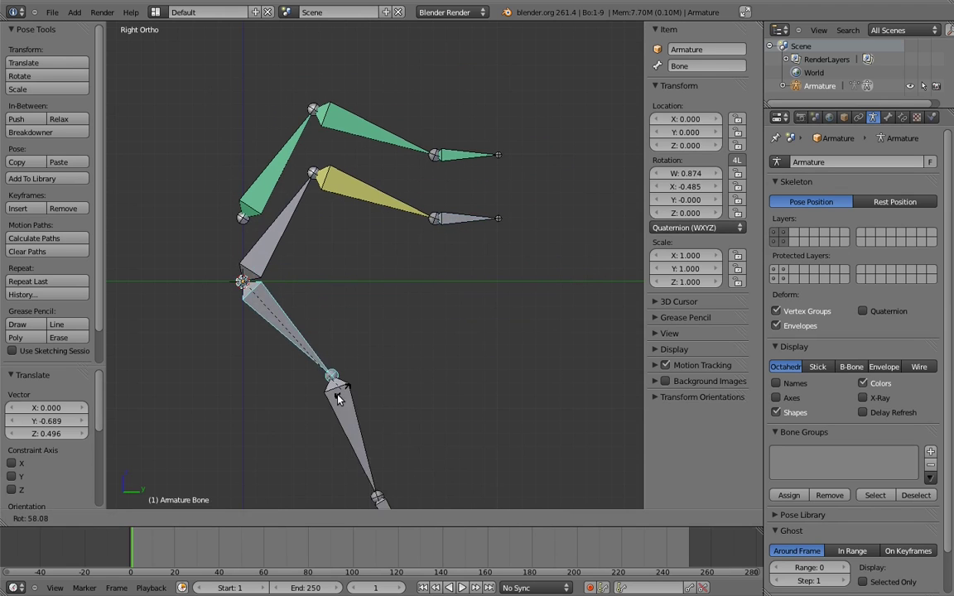
pyautogui.click(337, 398)
pyautogui.rightClick(344, 435)
pyautogui.press('r')
pyautogui.click(253, 356)
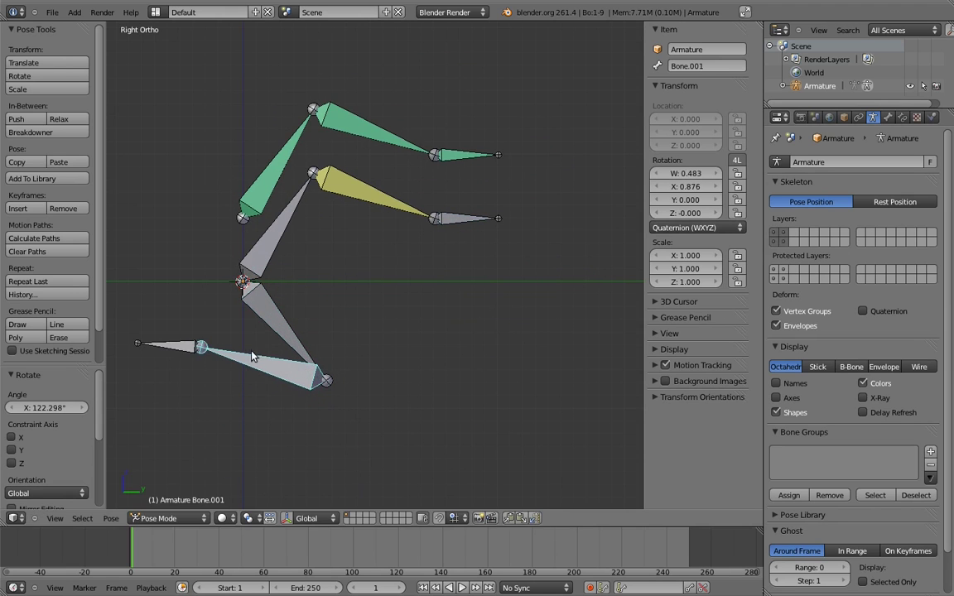
# Step: Rotate end bone Bone.005 to 105.677° so it points up-right
pyautogui.rightClick(149, 345)
pyautogui.press('r')
pyautogui.rightClick(146, 349)
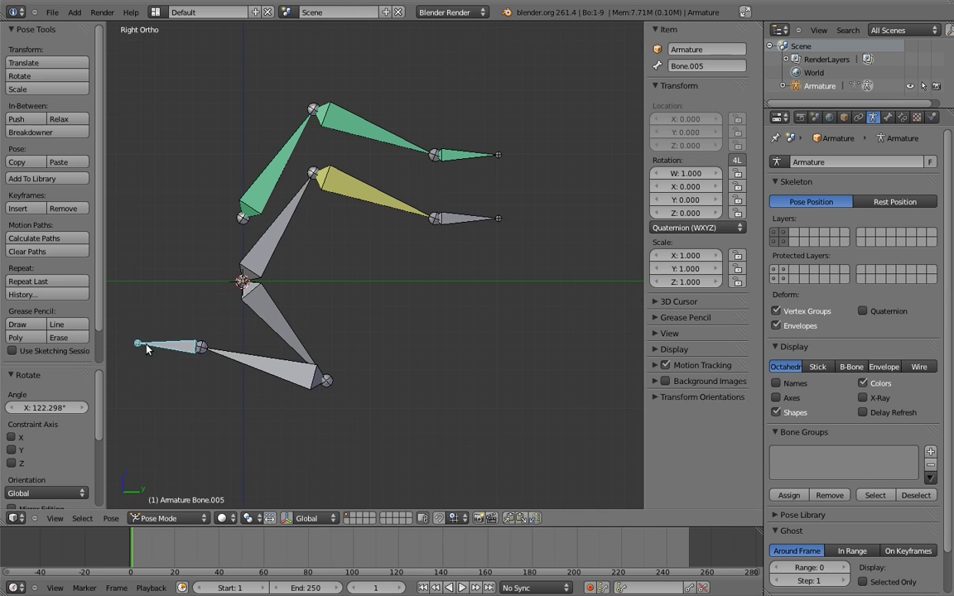
pyautogui.press('r')
pyautogui.click(301, 252)
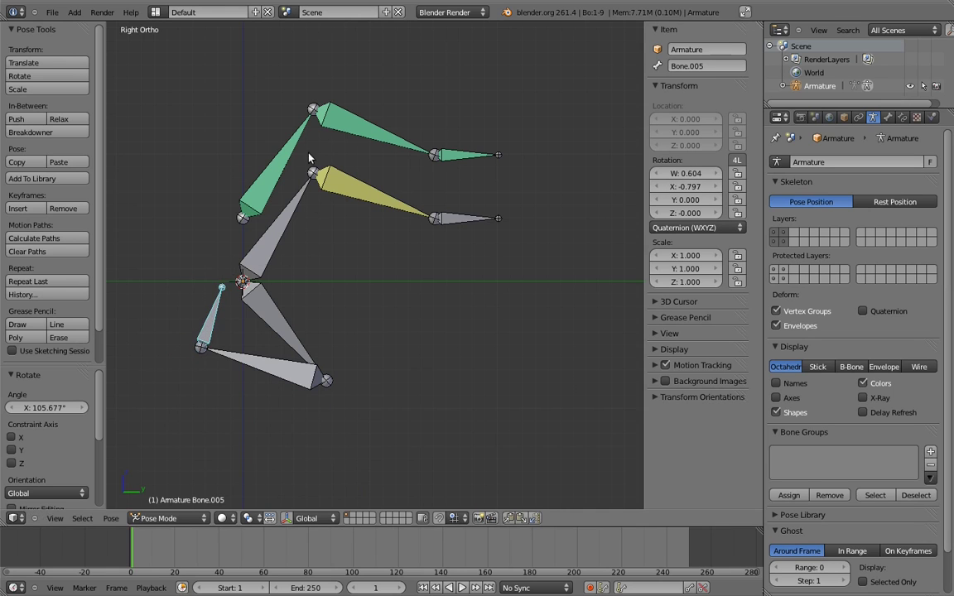
# Step: Set Bone.006's IK Copy Rotation influence to 0.000 and inspect the other green bones
pyautogui.rightClick(290, 143)
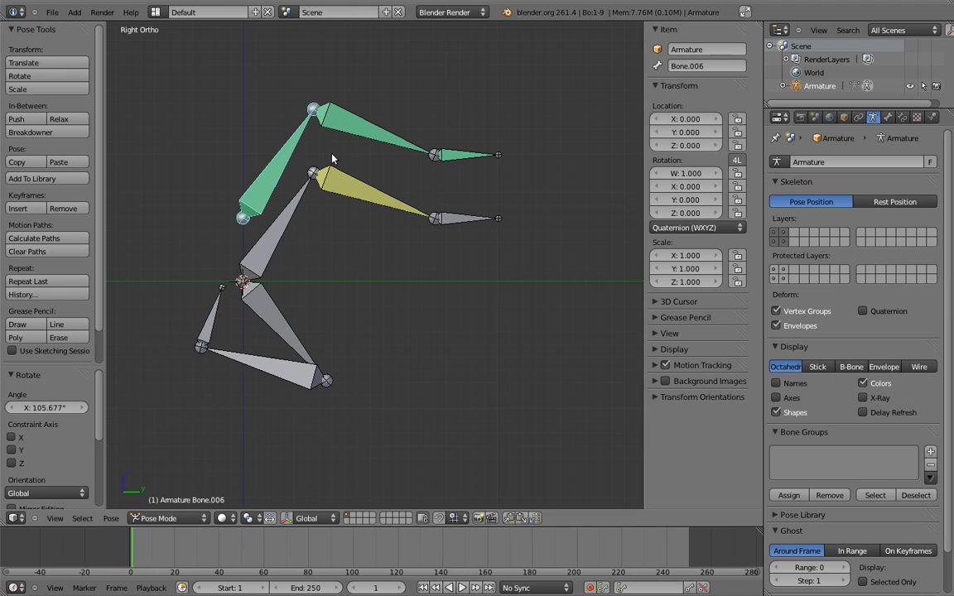
pyautogui.click(904, 117)
pyautogui.moveTo(853, 493); pyautogui.dragTo(568, 476)
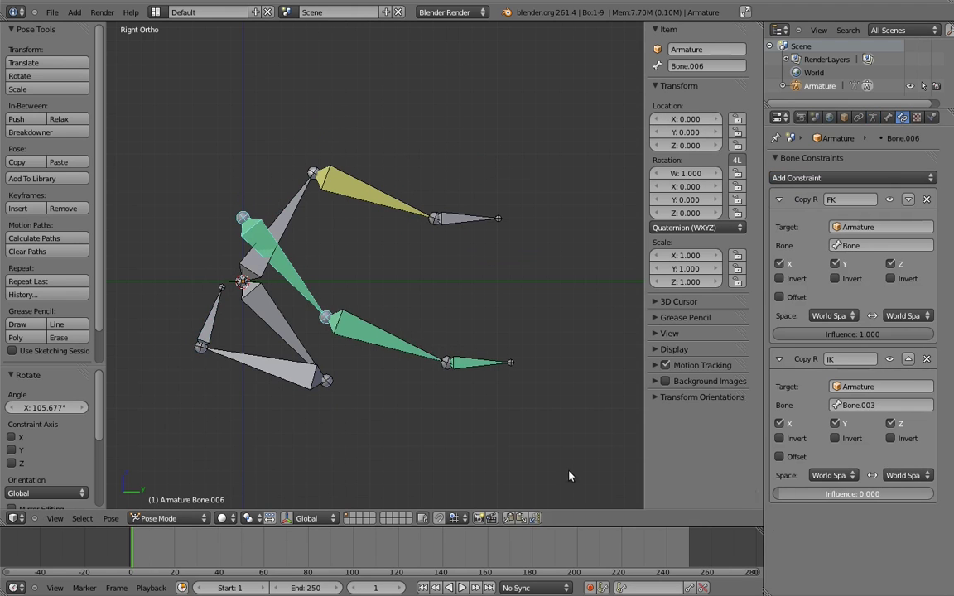
pyautogui.click(513, 455)
pyautogui.rightClick(392, 343)
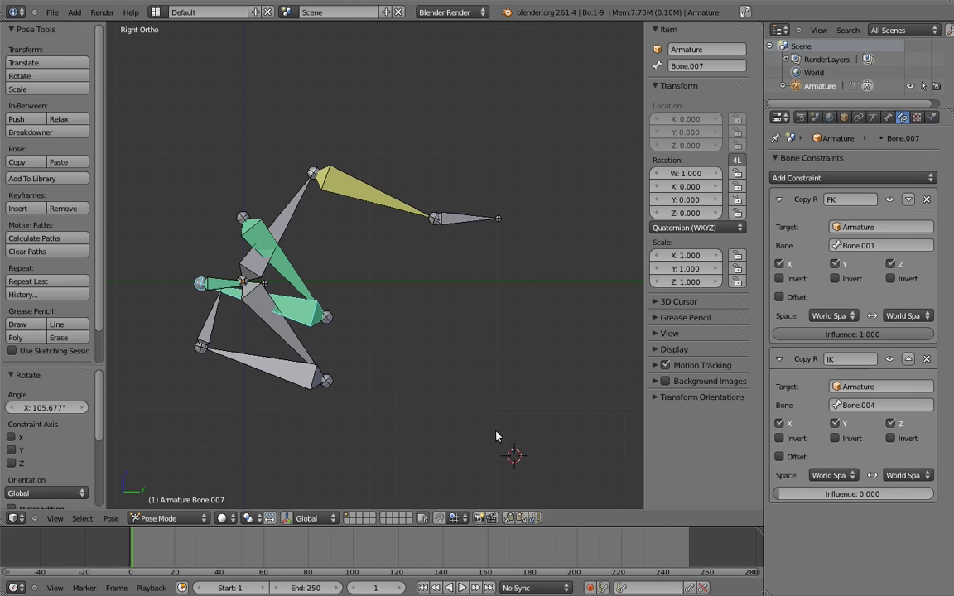
pyautogui.rightClick(224, 284)
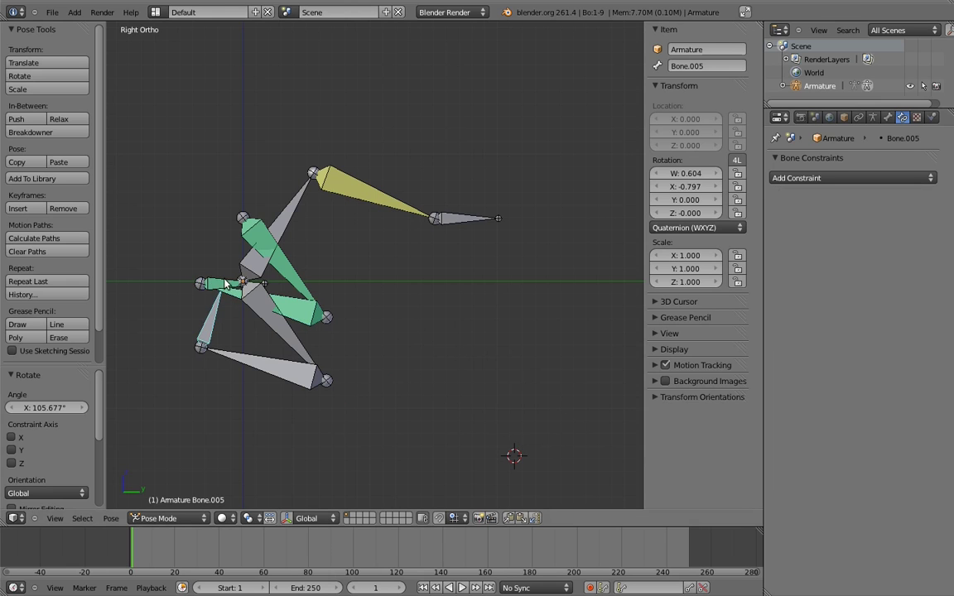
pyautogui.rightClick(223, 284)
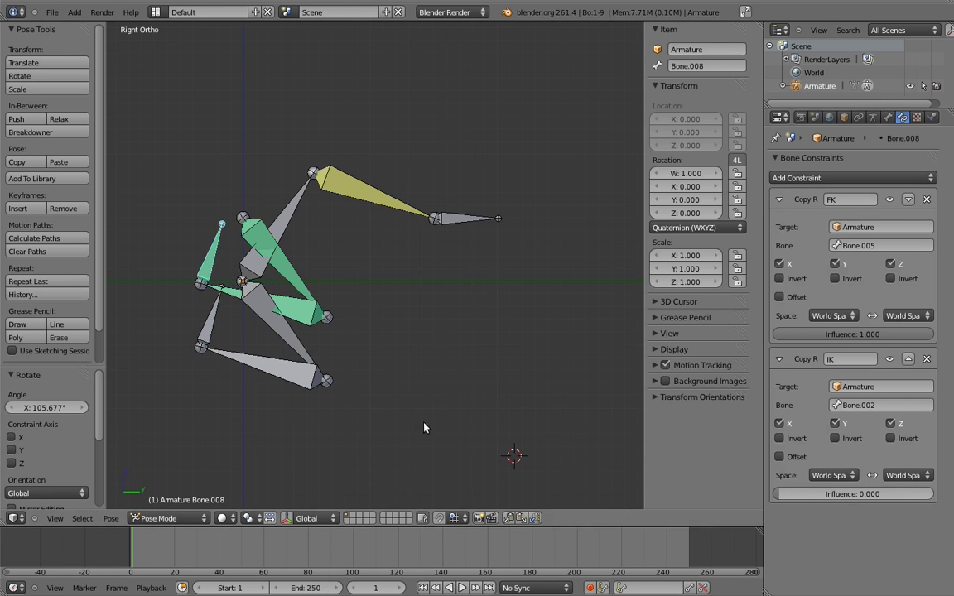
# Step: Test-pose the FK chain by rotating Bone.001 and Bone.005, then swinging the root down 47°
pyautogui.rightClick(327, 377)
pyautogui.press('r')
pyautogui.click(332, 379)
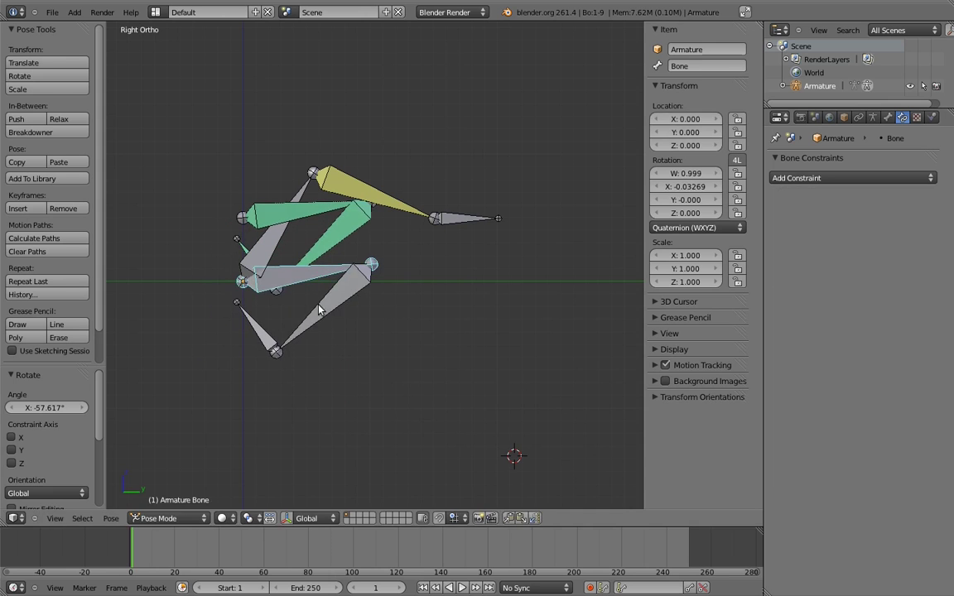
pyautogui.press('r')
pyautogui.click(496, 339)
pyautogui.rightClick(451, 364)
pyautogui.press('r')
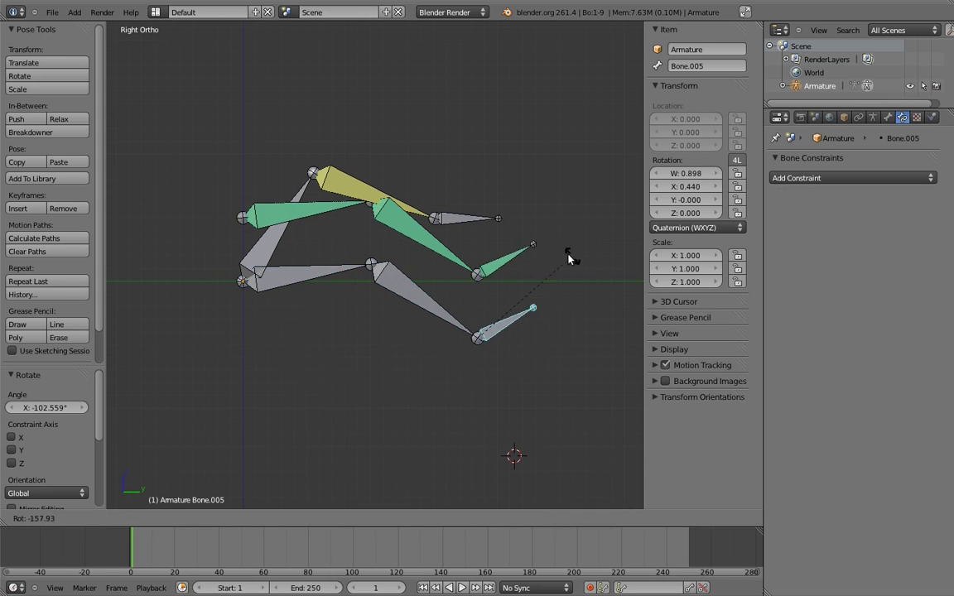
pyautogui.click(515, 293)
pyautogui.rightClick(308, 273)
pyautogui.press('r')
pyautogui.click(315, 367)
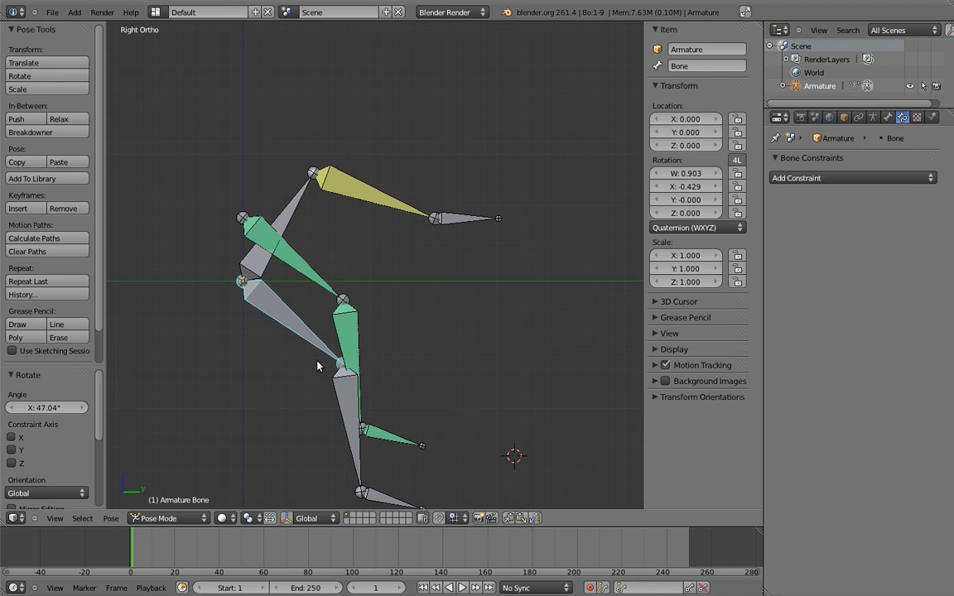
# Step: In Edit Mode, lower the three upper-chain bones 0.5 along Z onto the lower chain, then return to Pose Mode
pyautogui.press('Tab')
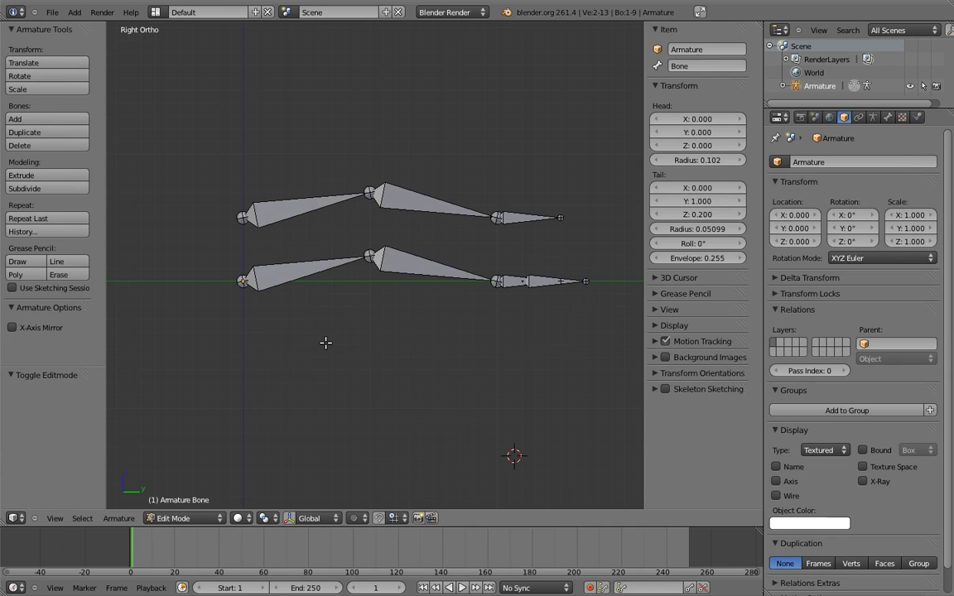
pyautogui.rightClick(325, 205)
pyautogui.keyDown('shift'); pyautogui.rightClick(507, 212); pyautogui.keyUp('shift')
pyautogui.keyDown('shift'); pyautogui.rightClick(508, 215); pyautogui.keyUp('shift')
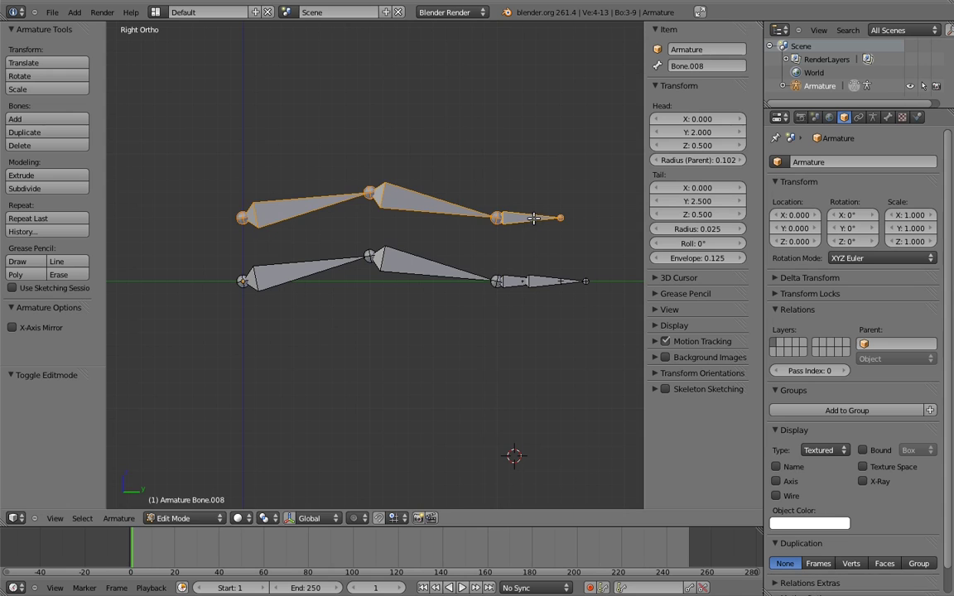
pyautogui.press('g')
pyautogui.press('z')
pyautogui.click(535, 255)
pyautogui.press('Tab')
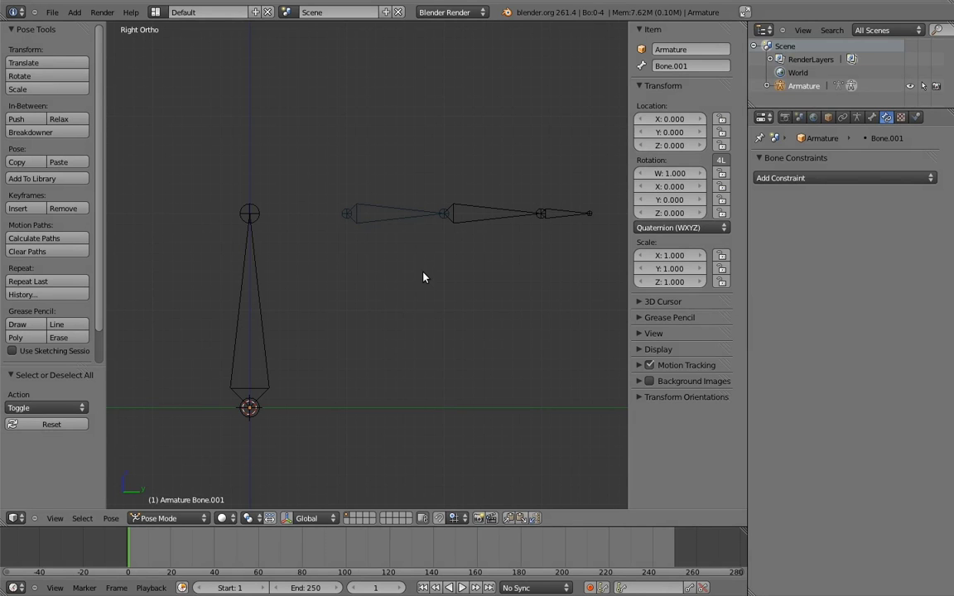
pyautogui.rightClick(260, 287)
pyautogui.keyDown('shift'); pyautogui.rightClick(382, 212); pyautogui.keyUp('shift')
pyautogui.hotkey('ctrl', 'shift', 'c')
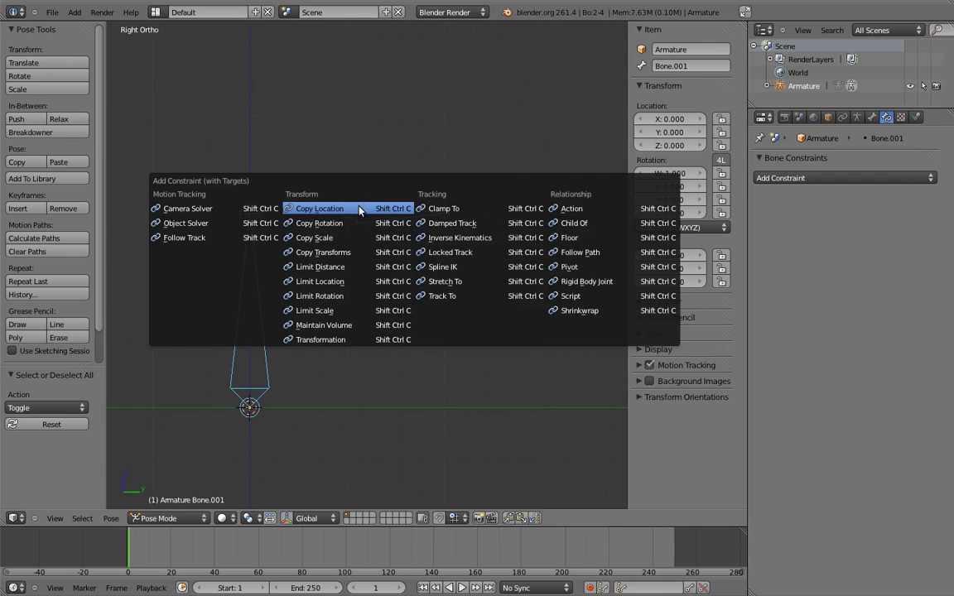
pyautogui.click(361, 209)
pyautogui.rightClick(260, 298)
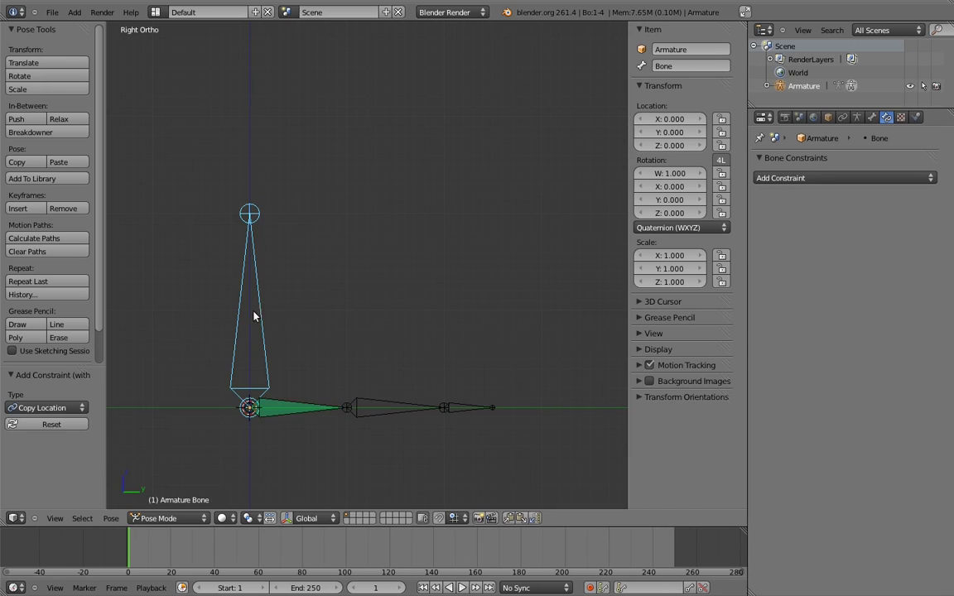
pyautogui.press('g')
pyautogui.click(328, 178)
pyautogui.press('r')
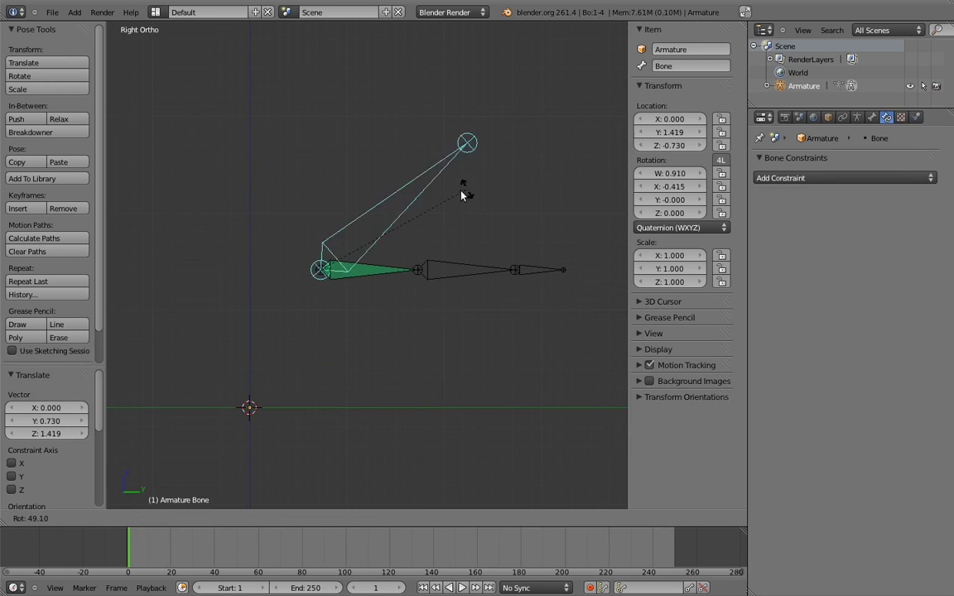
pyautogui.rightClick(249, 158)
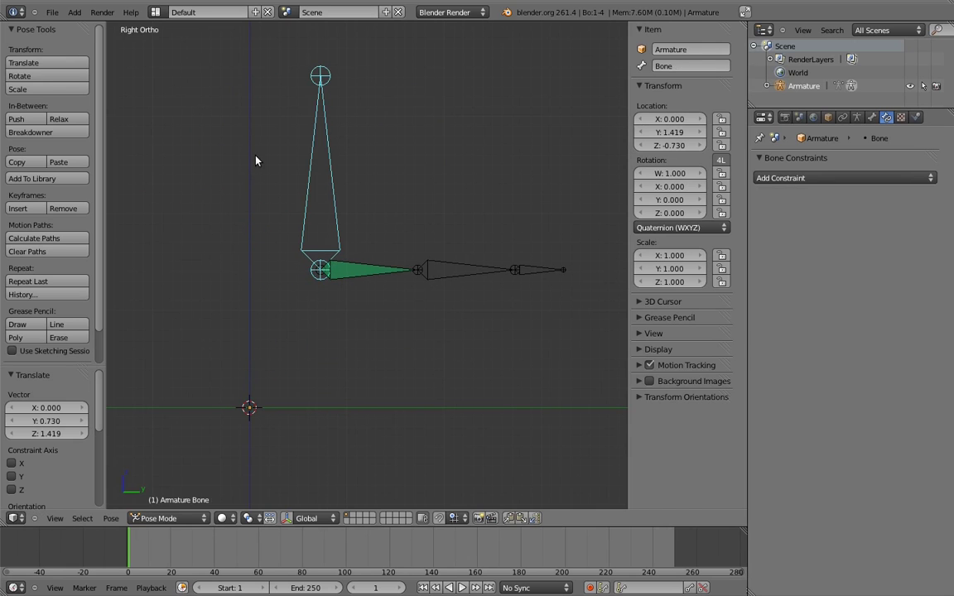
pyautogui.hotkey('alt', 'g')
pyautogui.rightClick(298, 407)
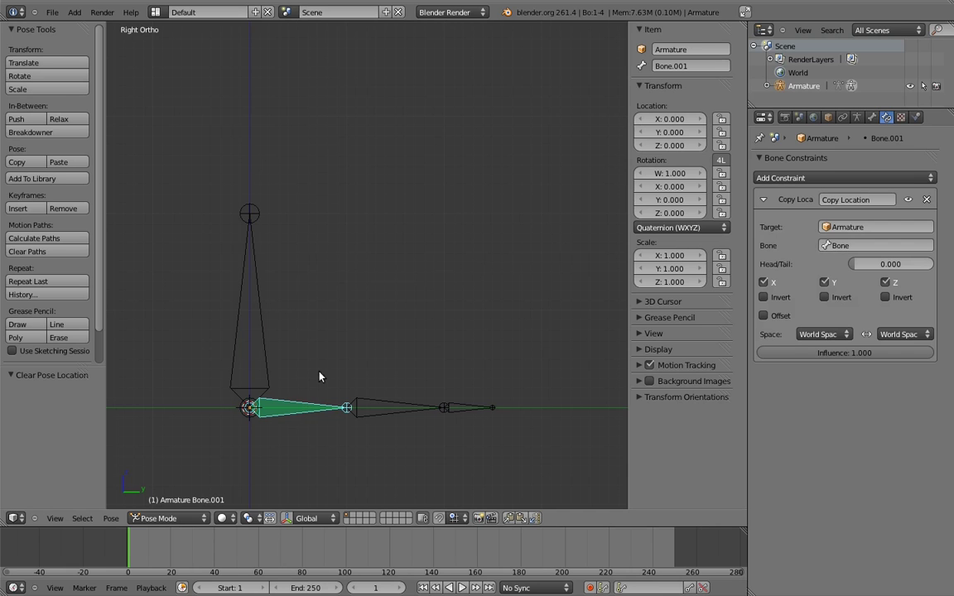
pyautogui.click(927, 200)
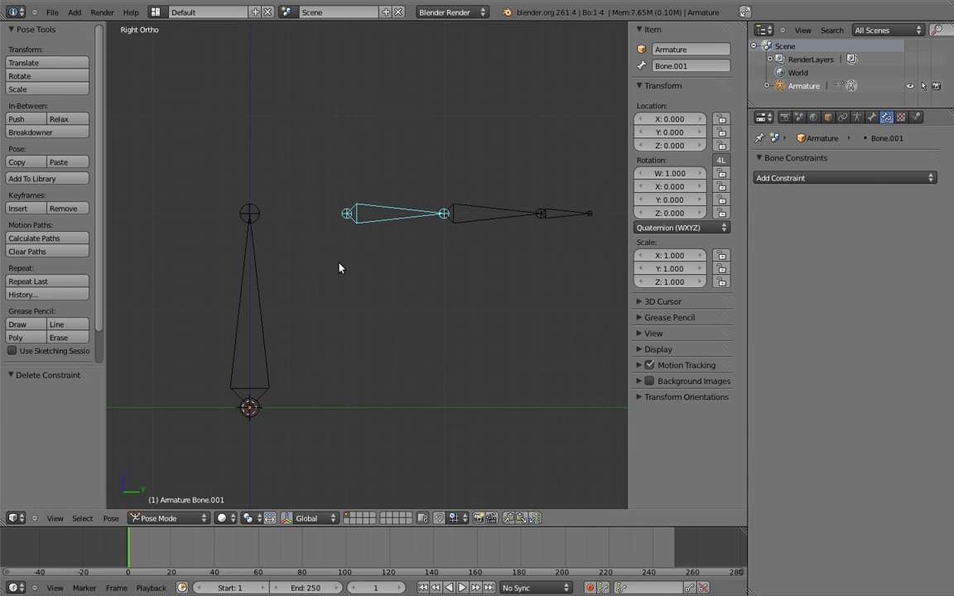
# Step: Add a new bone at the horizontal bone's head and shorten it 0.5 along Z
pyautogui.press('Tab')
pyautogui.hotkey('shift', 'a')
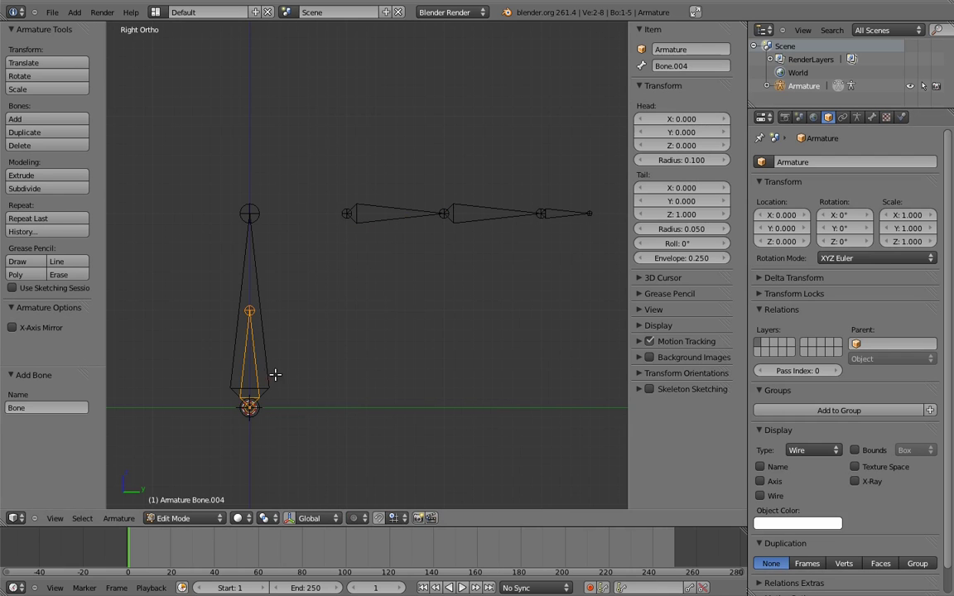
pyautogui.press('g')
pyautogui.click(353, 139)
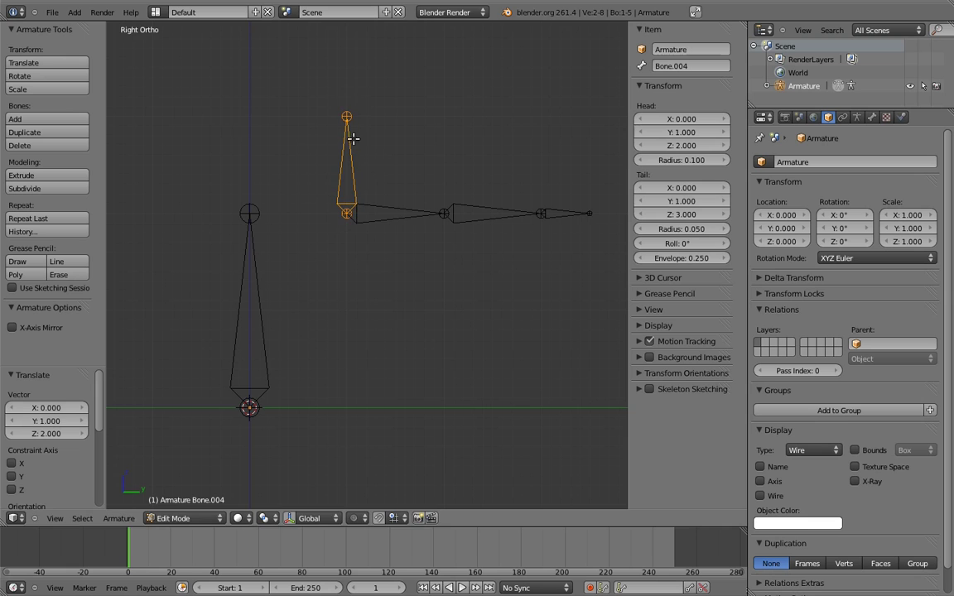
pyautogui.rightClick(346, 117)
pyautogui.press('g')
pyautogui.press('z')
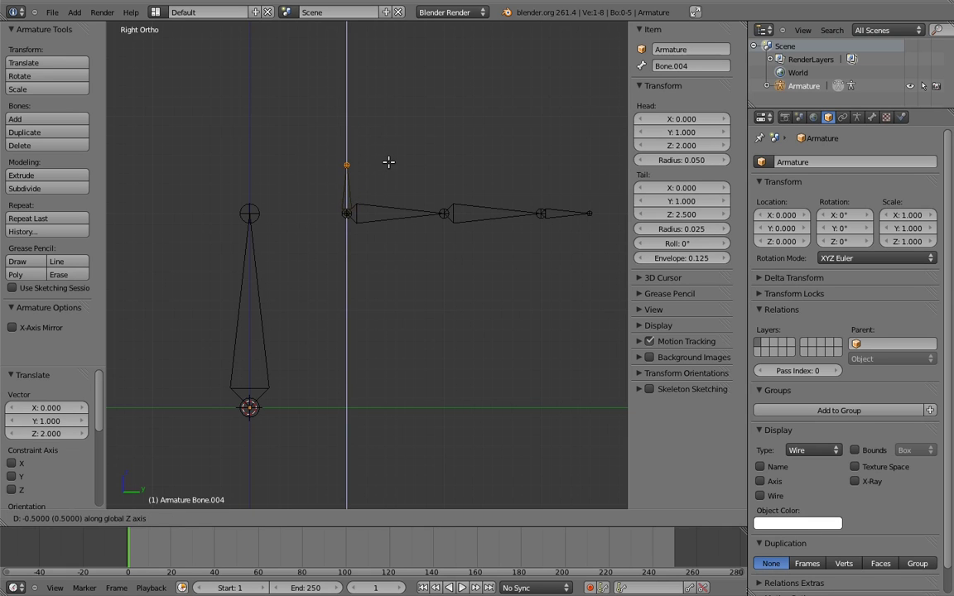
pyautogui.click(389, 162)
# Step: Parent Bone.004 to the tall vertical bone with Keep Offset, back in Pose Mode
pyautogui.rightClick(346, 189)
pyautogui.keyDown('shift'); pyautogui.rightClick(253, 280); pyautogui.keyUp('shift')
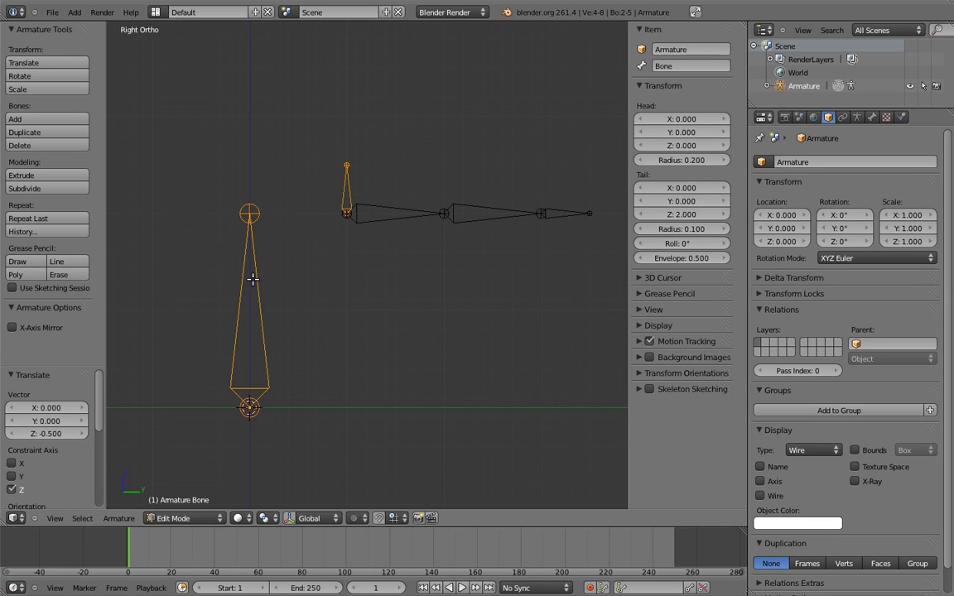
pyautogui.hotkey('ctrl', 'p')
pyautogui.click(251, 277)
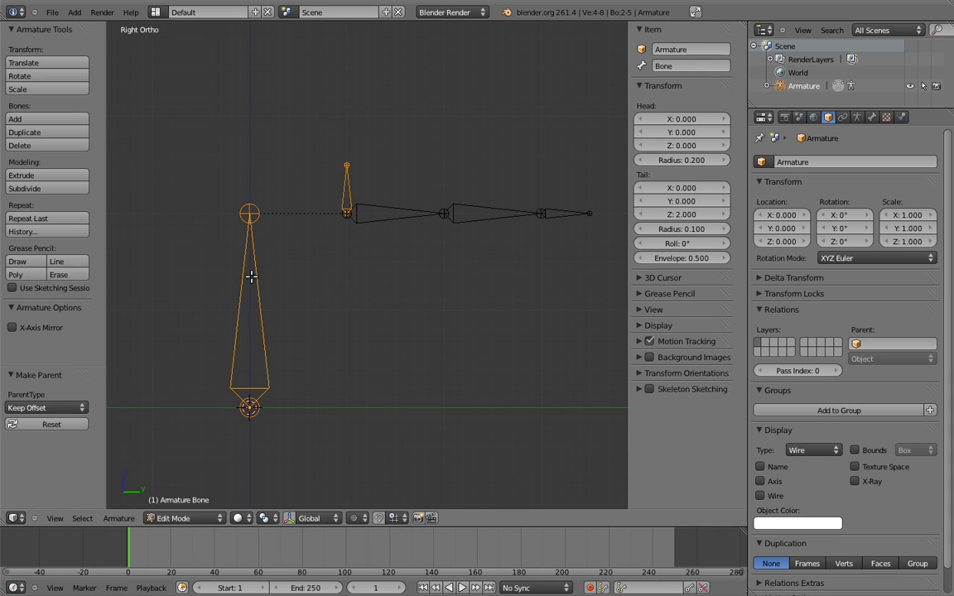
pyautogui.hotkey('ctrl', 'Tab')
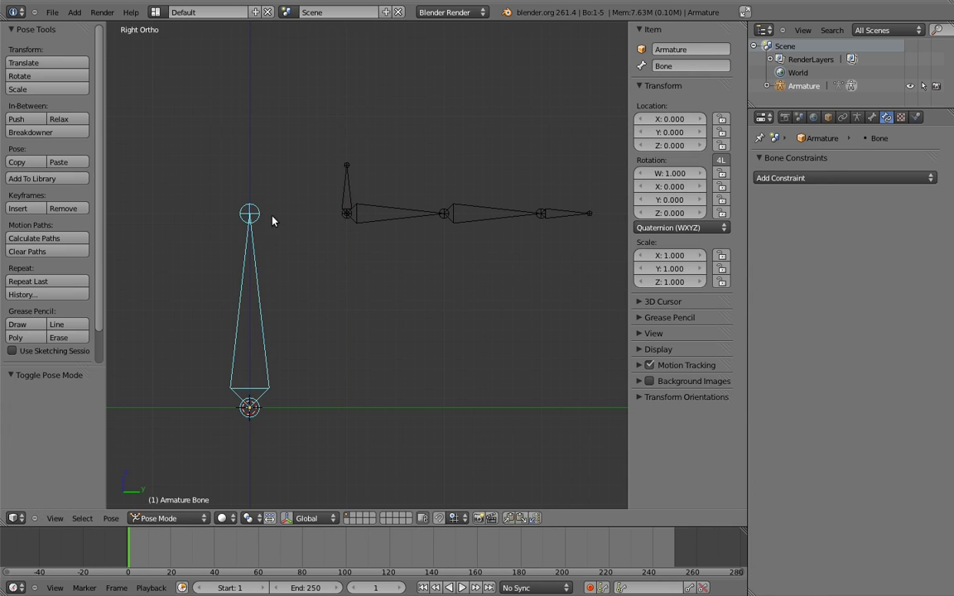
# Step: Try a rotation on the tall bone, then add a Copy Location constraint to Bone.001
pyautogui.press('r')
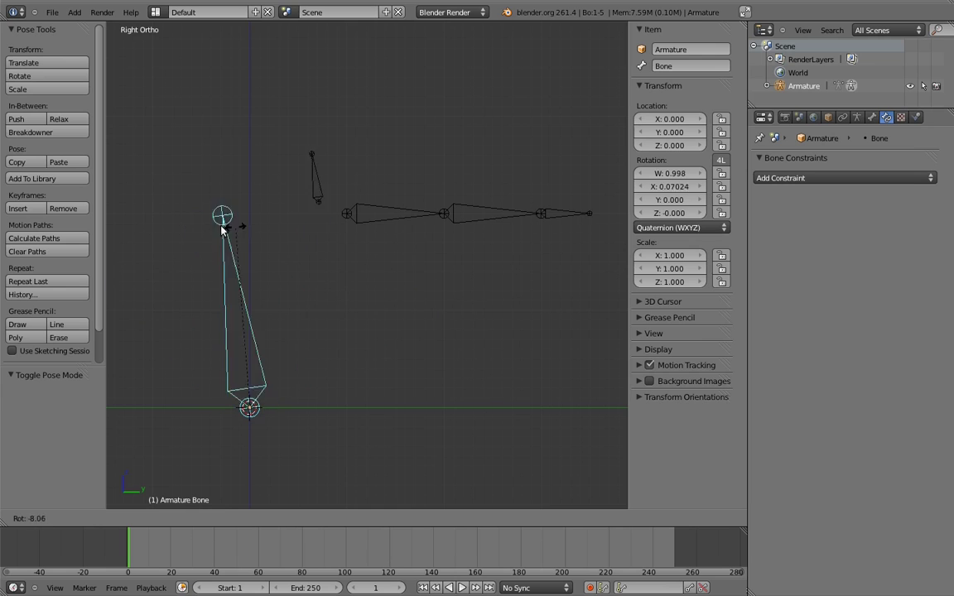
pyautogui.rightClick(220, 230)
pyautogui.rightClick(347, 196)
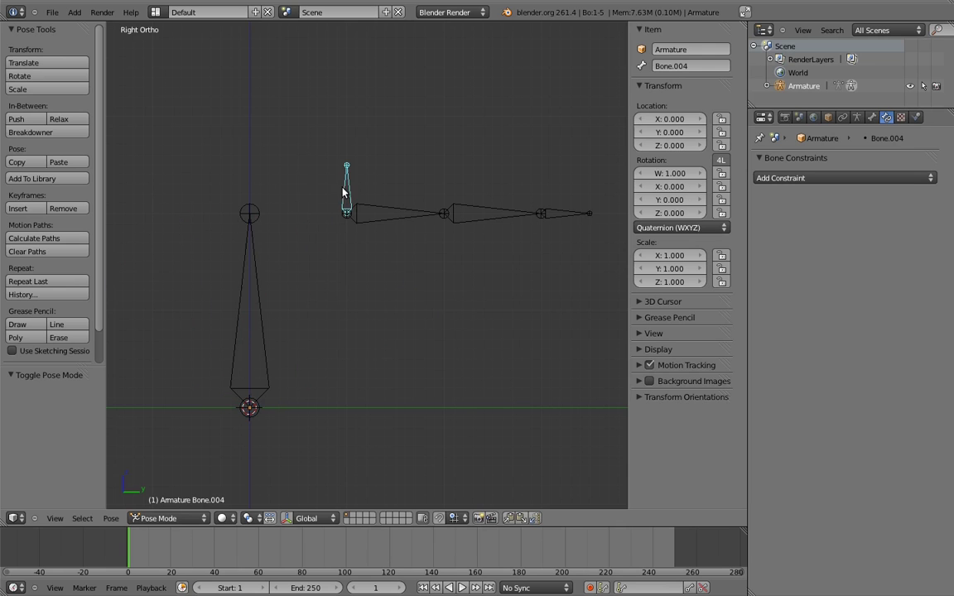
pyautogui.hotkey('shift', 'ctrl', 'c')
pyautogui.click(383, 207)
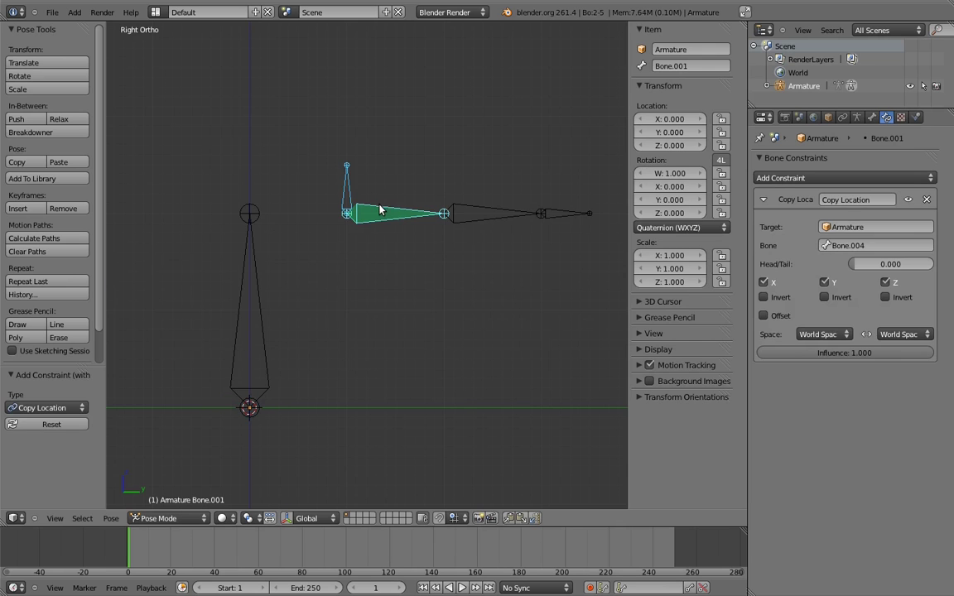
# Step: Test-move and rotate the tall bone to check how the chain follows
pyautogui.rightClick(249, 288)
pyautogui.press('g')
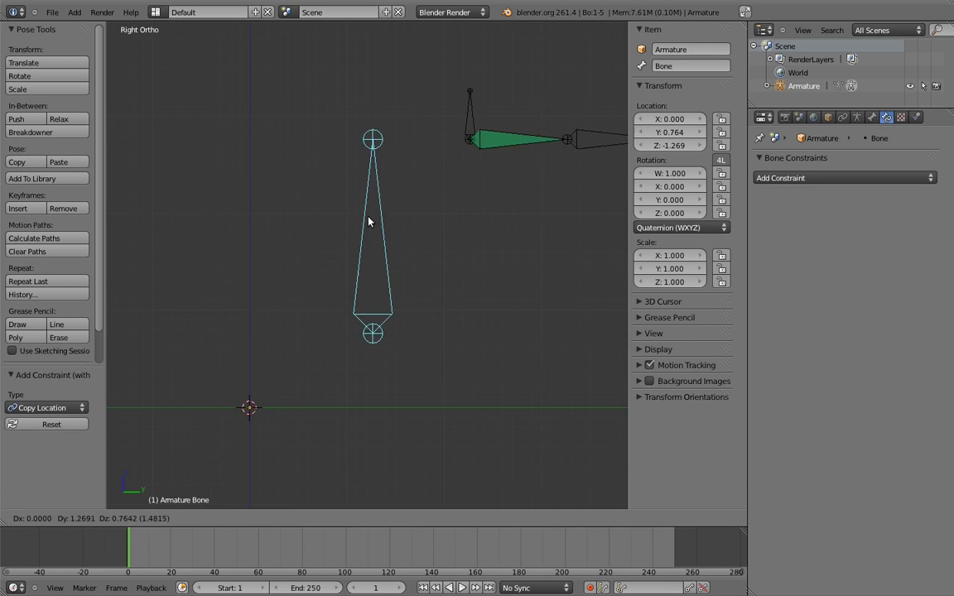
pyautogui.click(370, 221)
pyautogui.press('r')
pyautogui.click(432, 265)
pyautogui.press('g')
pyautogui.click(315, 276)
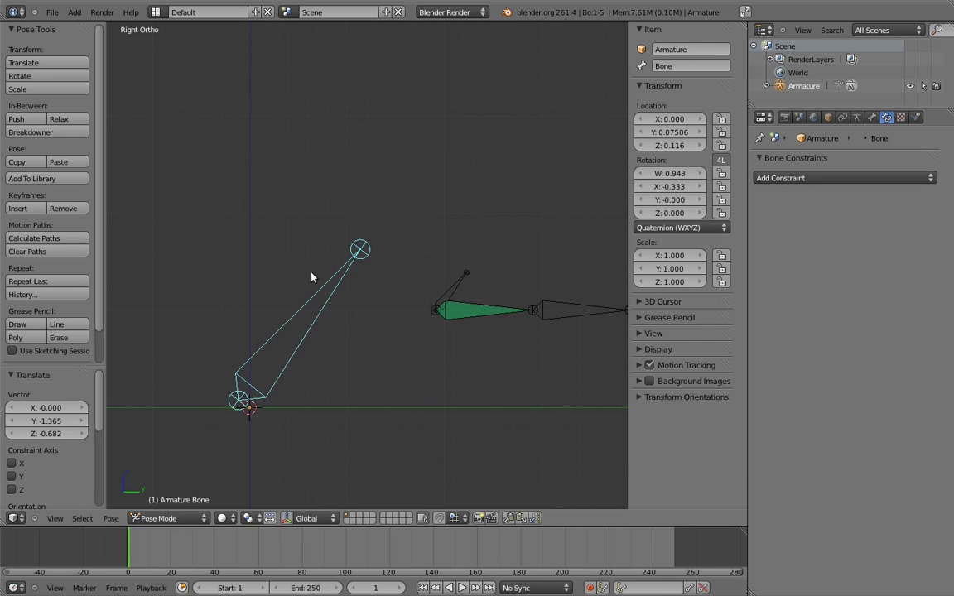
pyautogui.press('r')
pyautogui.press('r')
pyautogui.press('r')
pyautogui.click(240, 208)
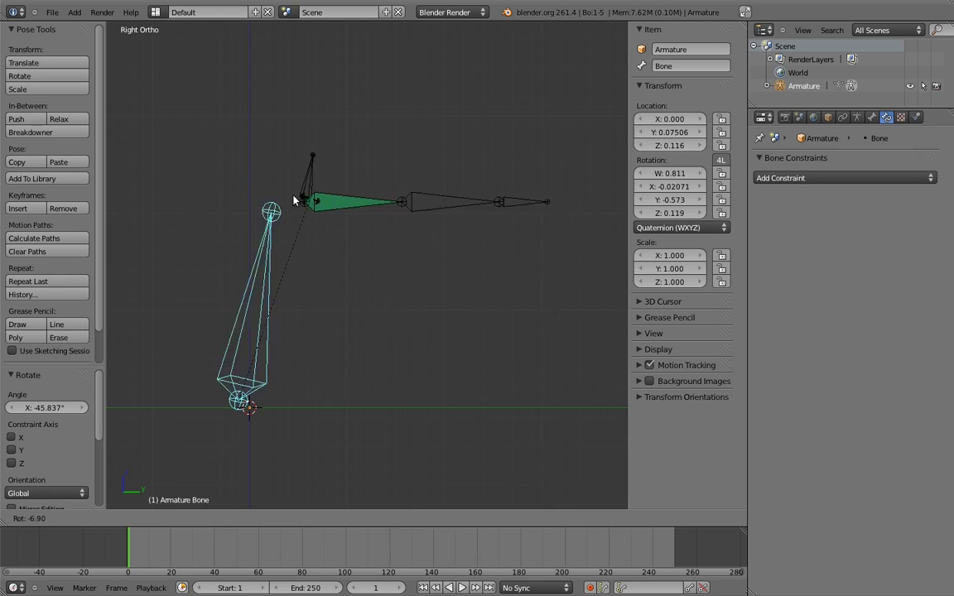
pyautogui.press('r')
# Step: Reset the tall bone's location and rotation to rest and deselect all bones
pyautogui.press('Escape')
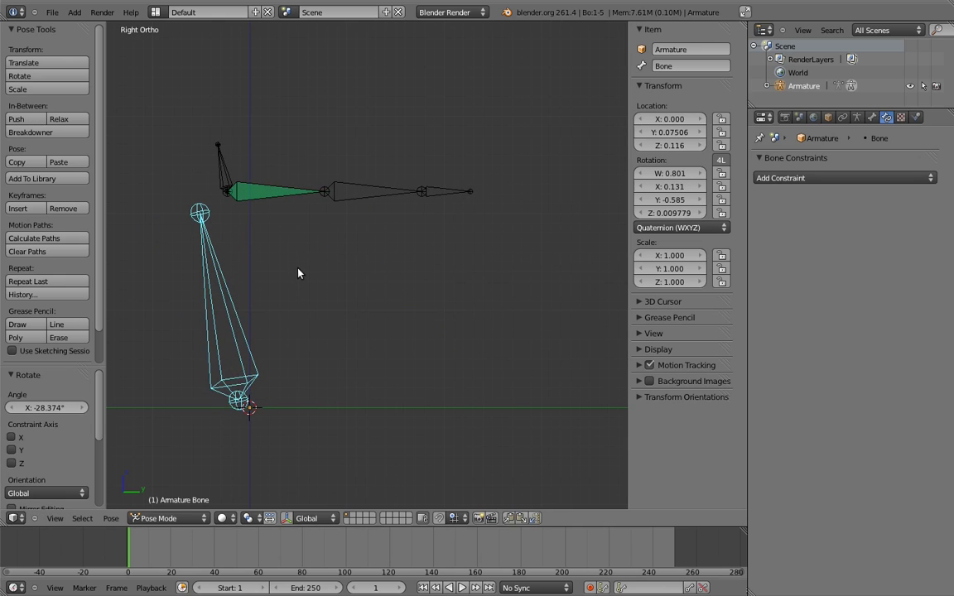
pyautogui.hotkey('alt', 'g')
pyautogui.hotkey('alt', 'r')
pyautogui.press('a')
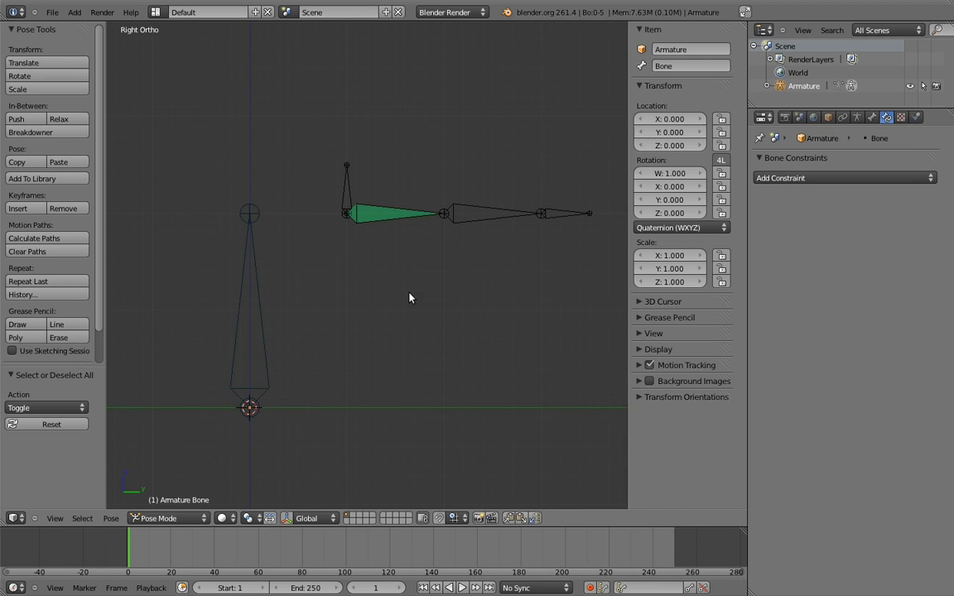
# Step: Duplicate Bone.004 along Y and raise the copy's tip to make it longer
pyautogui.rightClick(349, 192)
pyautogui.press('Tab')
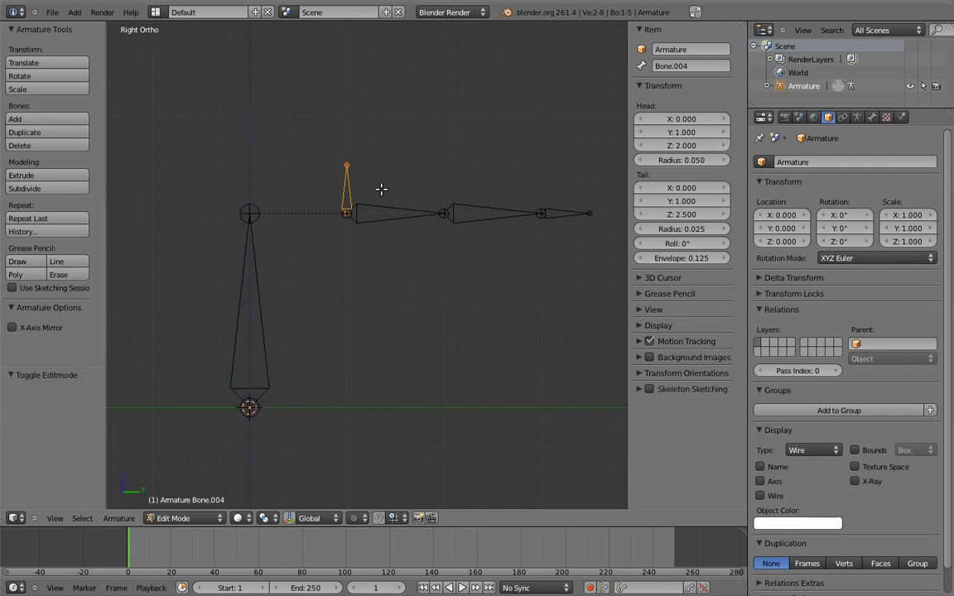
pyautogui.hotkey('shift', 'd')
pyautogui.press('y')
pyautogui.click(319, 172)
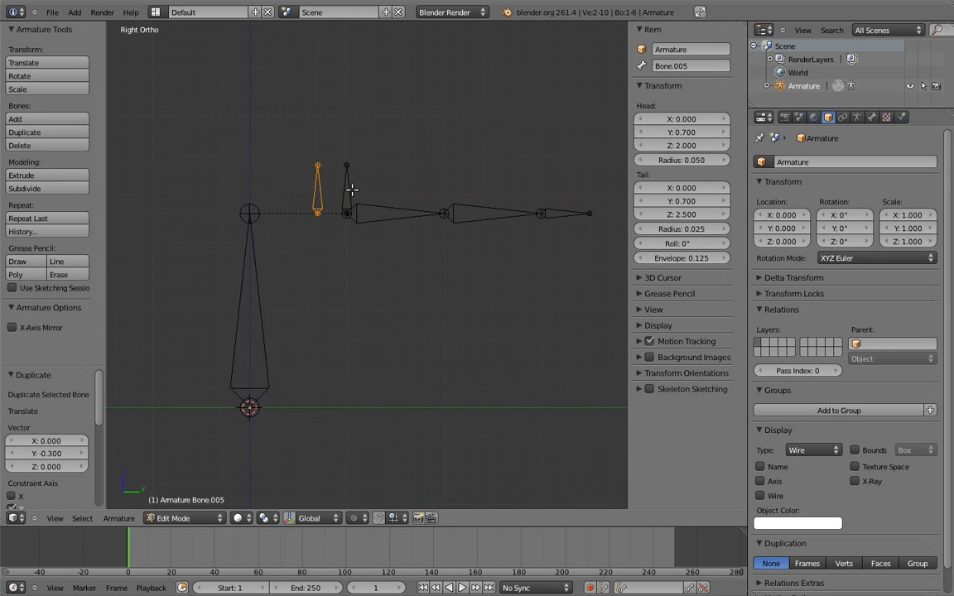
pyautogui.rightClick(315, 165)
pyautogui.press('g')
pyautogui.press('z')
pyautogui.click(361, 157)
# Step: Move Bone.005 back over the original along Y and clear its parent
pyautogui.rightClick(356, 181)
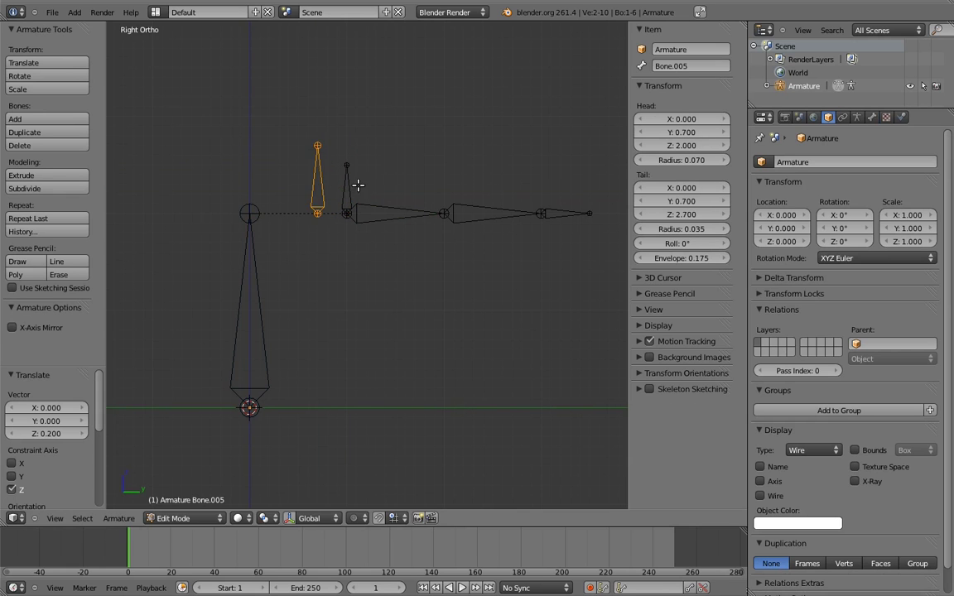
pyautogui.press('g')
pyautogui.press('y')
pyautogui.click(409, 183)
pyautogui.hotkey('alt', 'p')
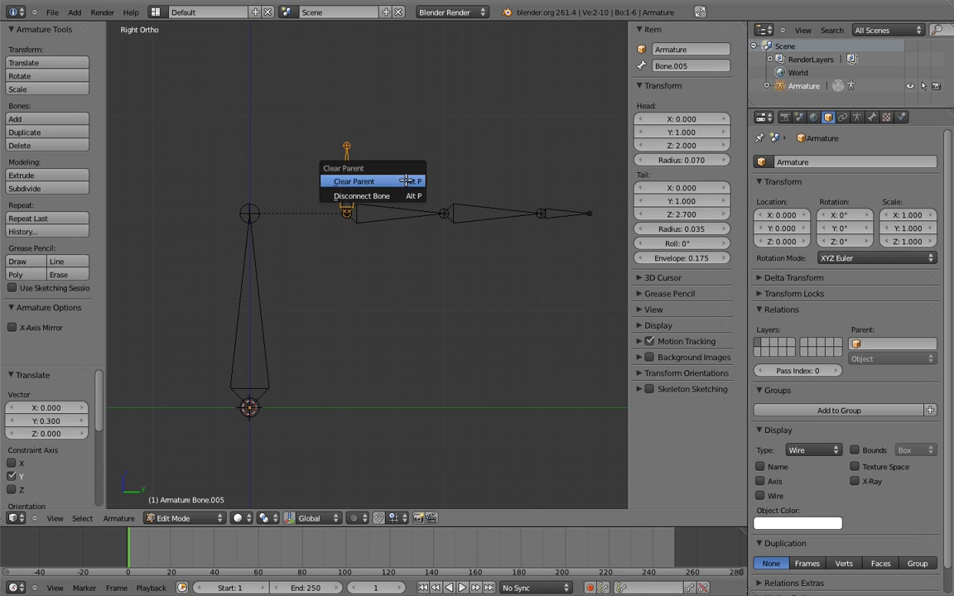
pyautogui.click(404, 180)
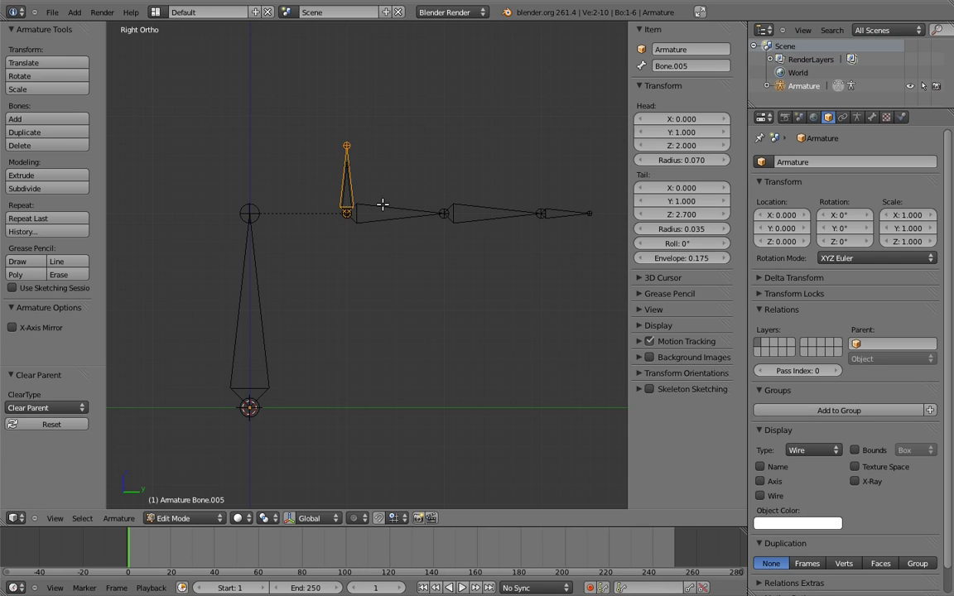
# Step: Parent Bone.005 to the first horizontal bone with Keep Offset
pyautogui.rightClick(382, 207)
pyautogui.keyDown('shift'); pyautogui.rightClick(348, 155); pyautogui.keyUp('shift')
pyautogui.hotkey('ctrl', 'p')
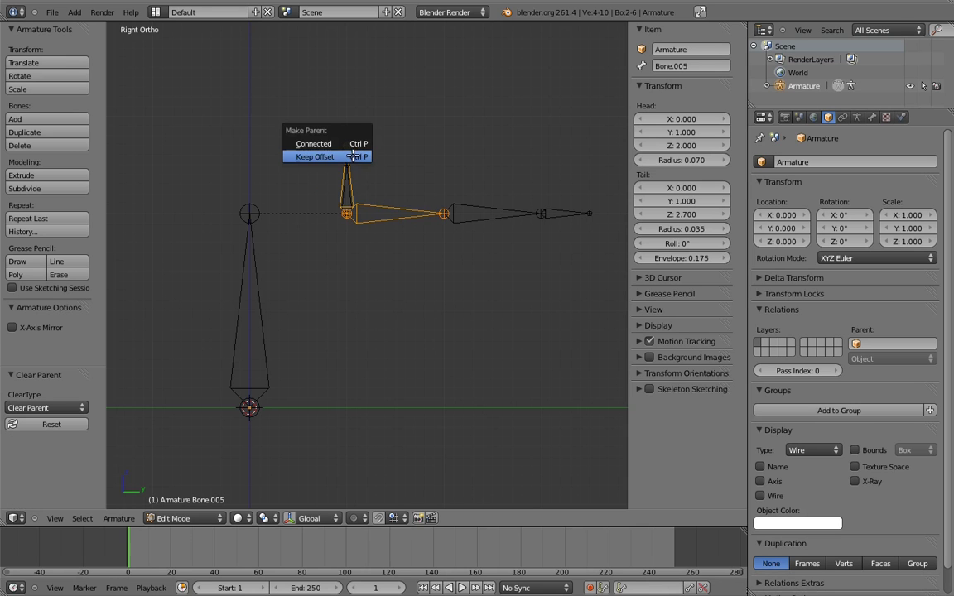
pyautogui.click(349, 154)
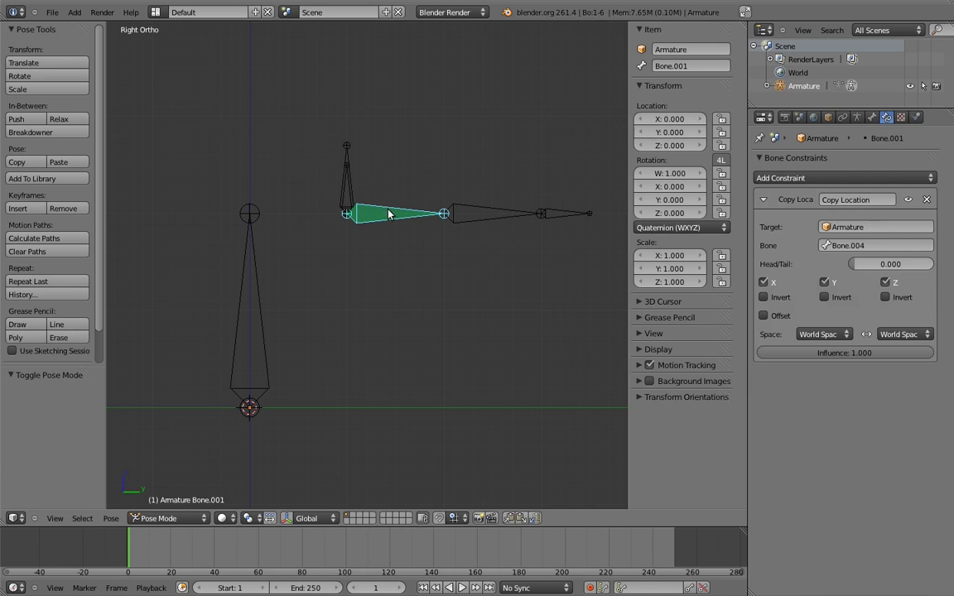
# Step: Remove Bone.001's Copy Location constraint and test-rotate the tall bone Bone, cancelling the rotation
pyautogui.click(929, 199)
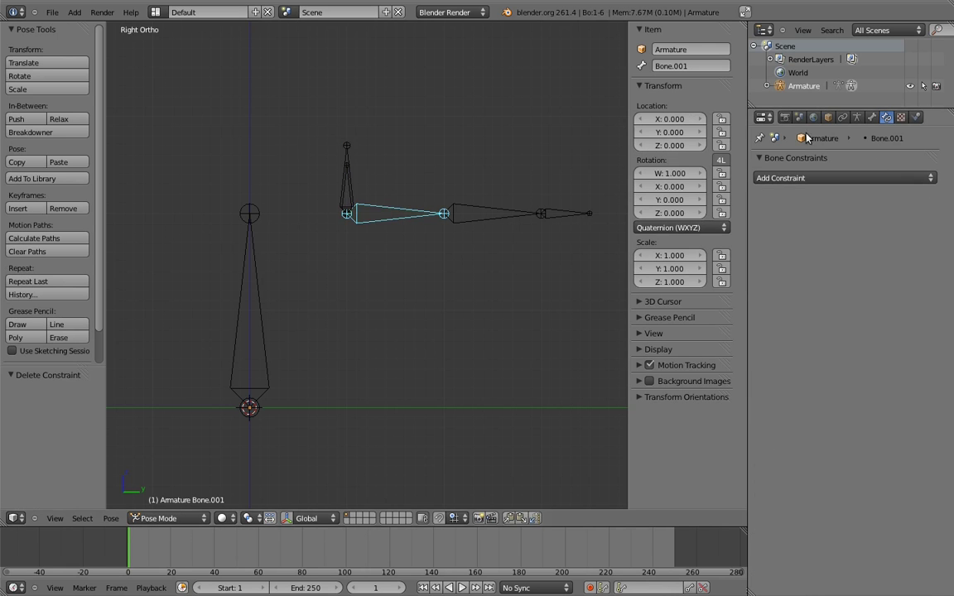
pyautogui.keyDown('ctrl'); pyautogui.hscroll(-5, 439, 236); pyautogui.keyUp('ctrl')
pyautogui.rightClick(308, 217)
pyautogui.press('r')
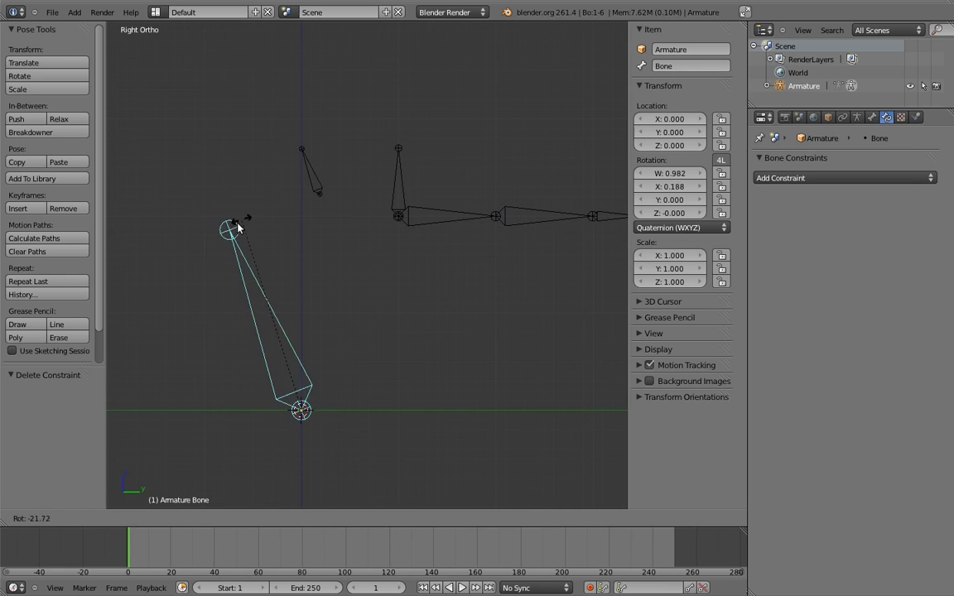
pyautogui.rightClick(252, 222)
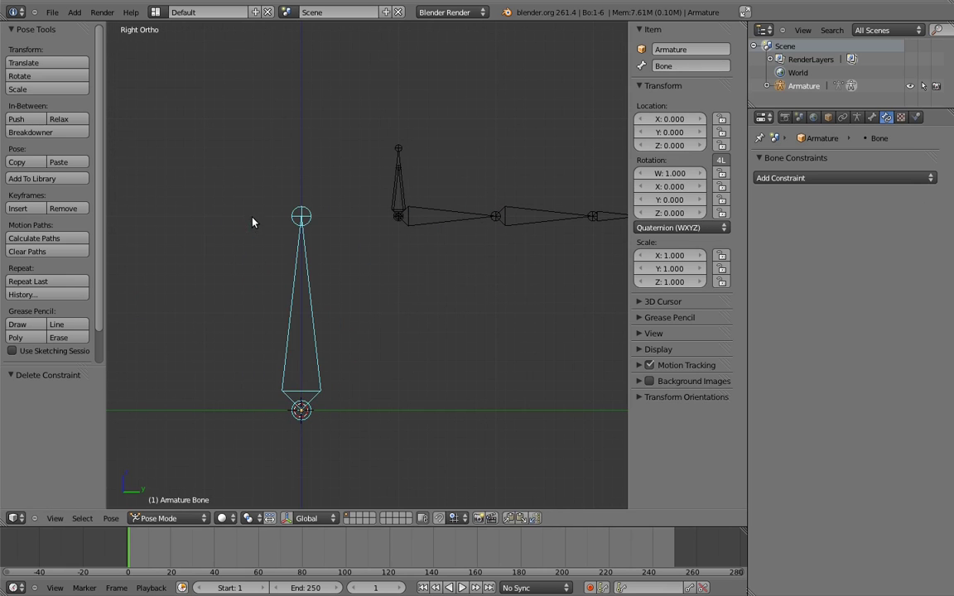
# Step: Give Bone.005 a Copy Location constraint following Bone.004, then test-rotate Bone and cancel
pyautogui.rightClick(399, 197)
pyautogui.hotkey('ctrl', 'shift', 'c')
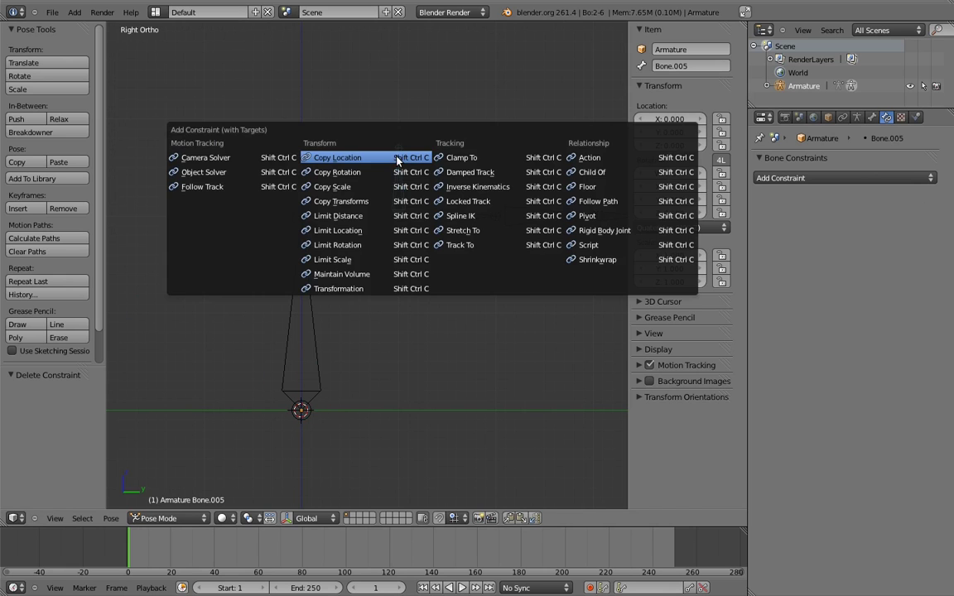
pyautogui.click(391, 157)
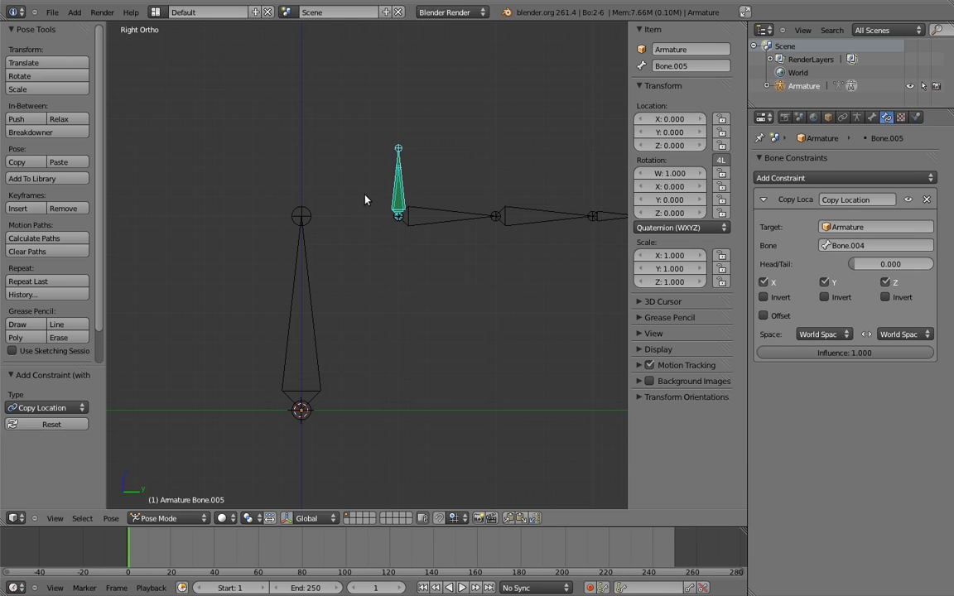
pyautogui.rightClick(299, 252)
pyautogui.press('r')
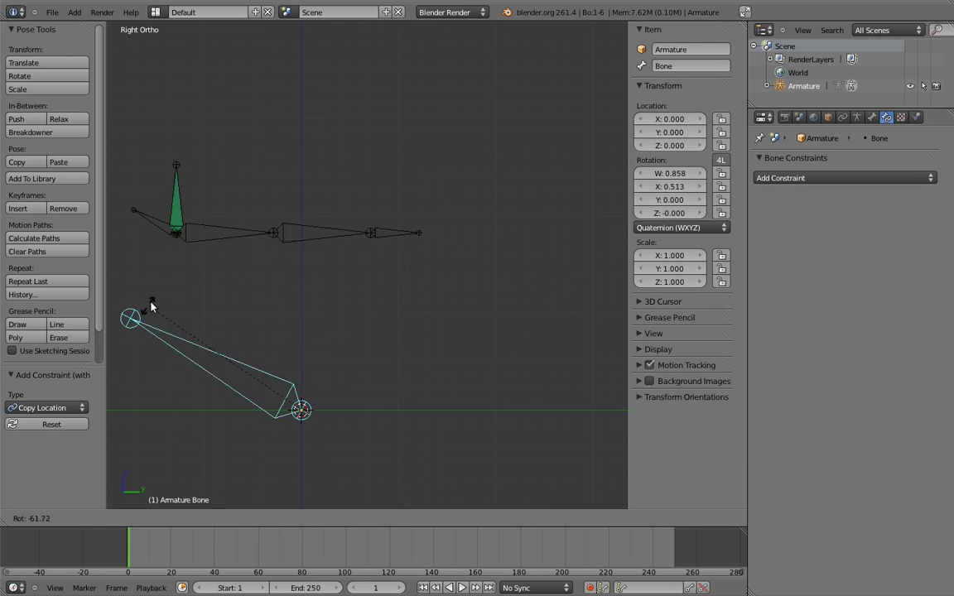
pyautogui.rightClick(288, 193)
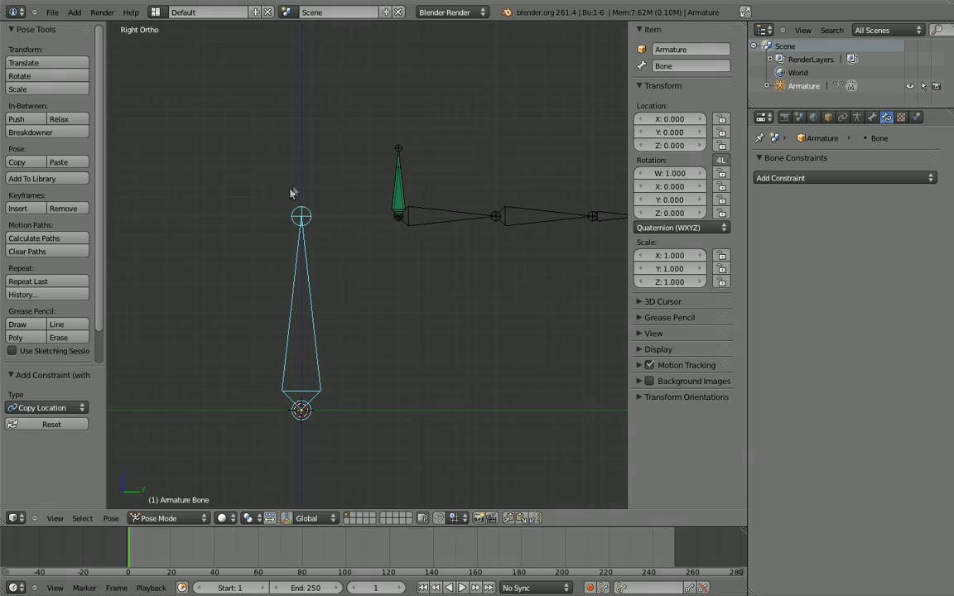
# Step: Add a Copy Transforms constraint targeting Bone.004 to Bone.005
pyautogui.rightClick(398, 166)
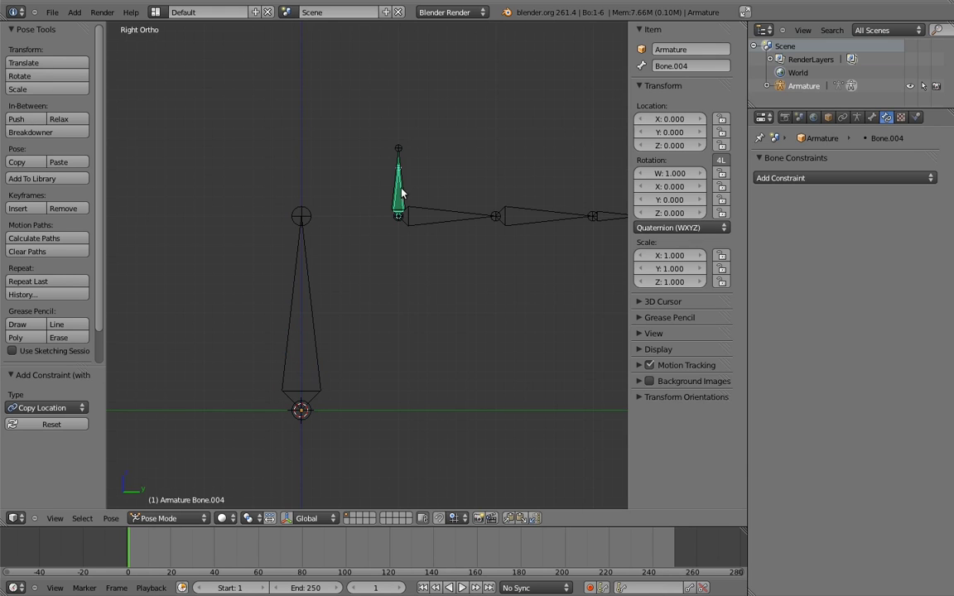
pyautogui.hotkey('shift', 'ctrl', 'c')
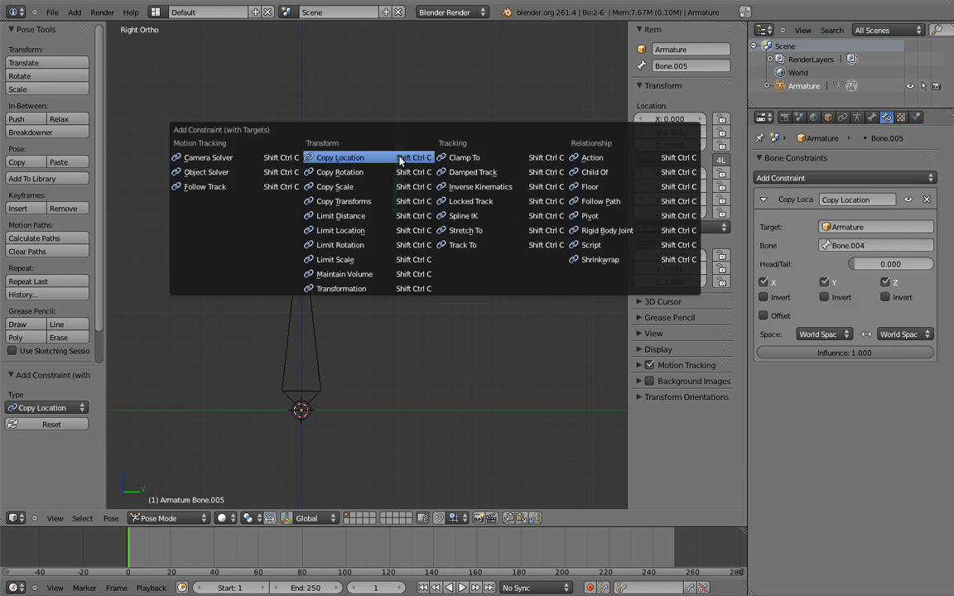
pyautogui.click(366, 203)
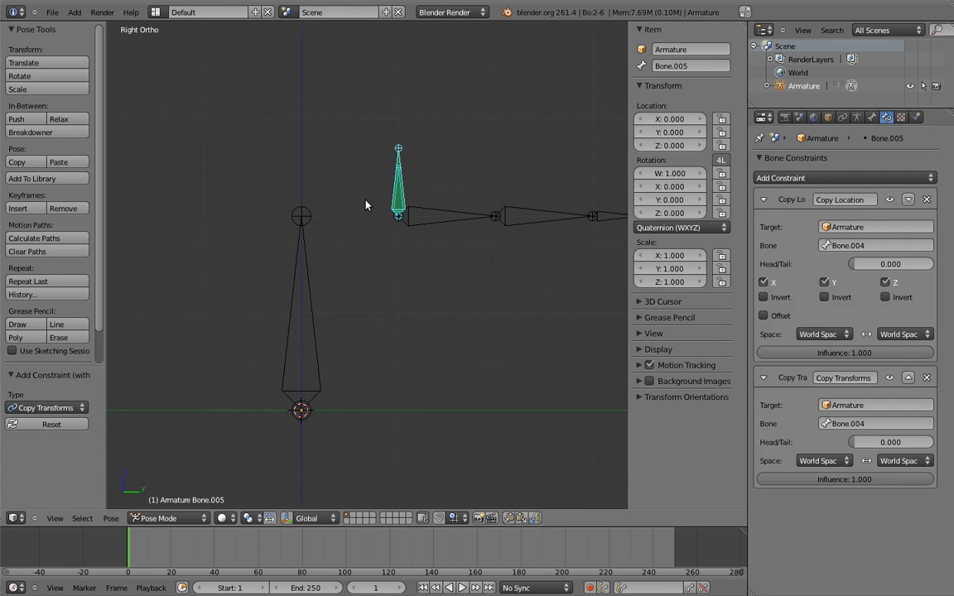
# Step: Test-rotate Bone and Bone.001, then lower Bone.005's Copy Transforms influence to 0
pyautogui.rightClick(298, 240)
pyautogui.press('r')
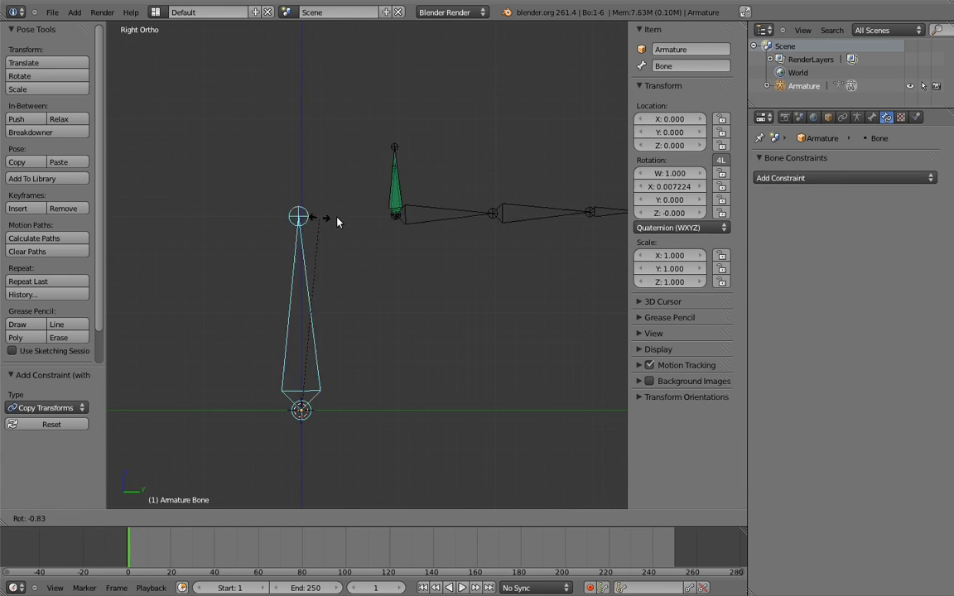
pyautogui.click(213, 252)
pyautogui.rightClick(334, 160)
pyautogui.press('r')
pyautogui.click(212, 281)
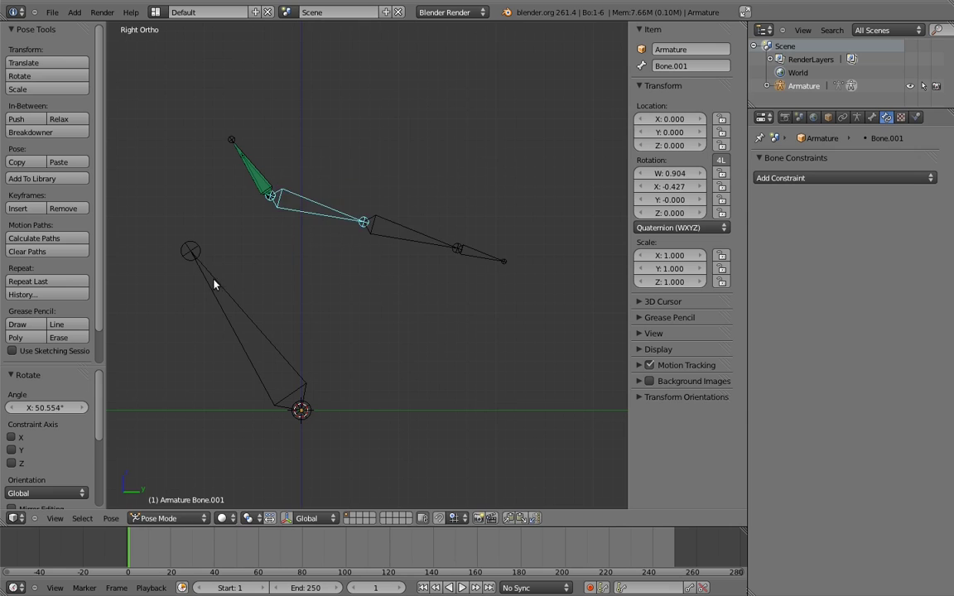
pyautogui.rightClick(212, 281)
pyautogui.press('r')
pyautogui.click(388, 242)
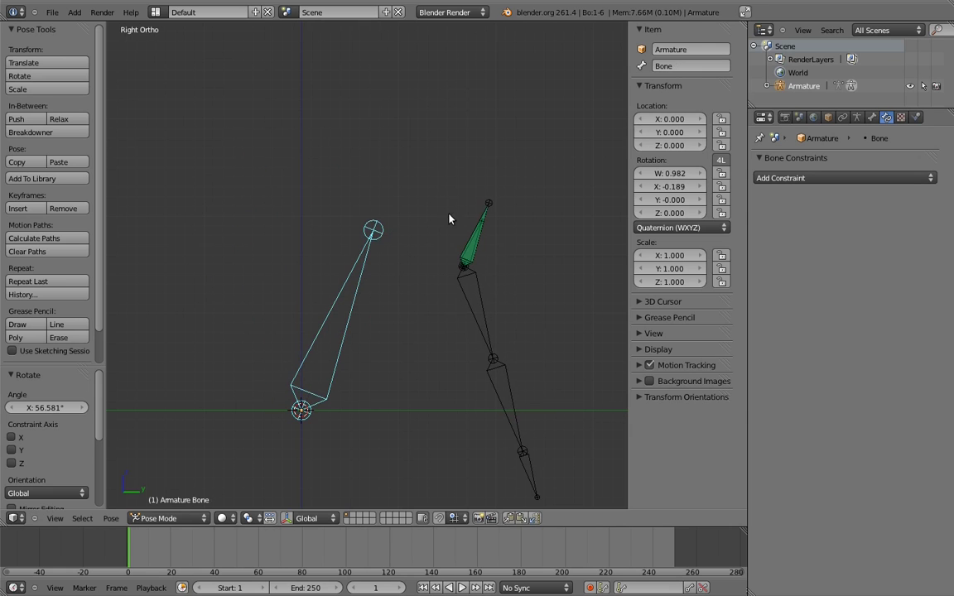
pyautogui.rightClick(486, 207)
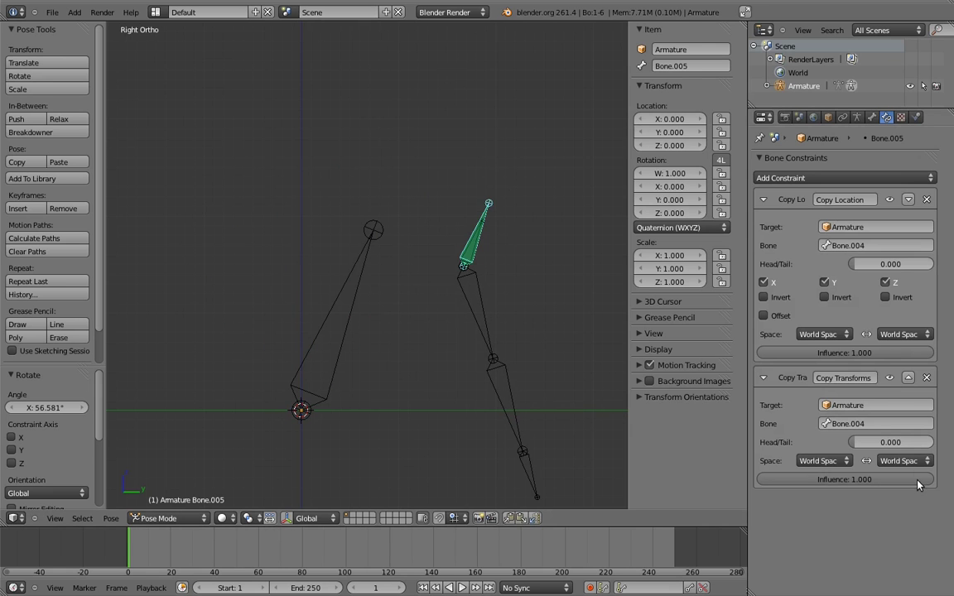
pyautogui.moveTo(928, 484); pyautogui.dragTo(749, 480)
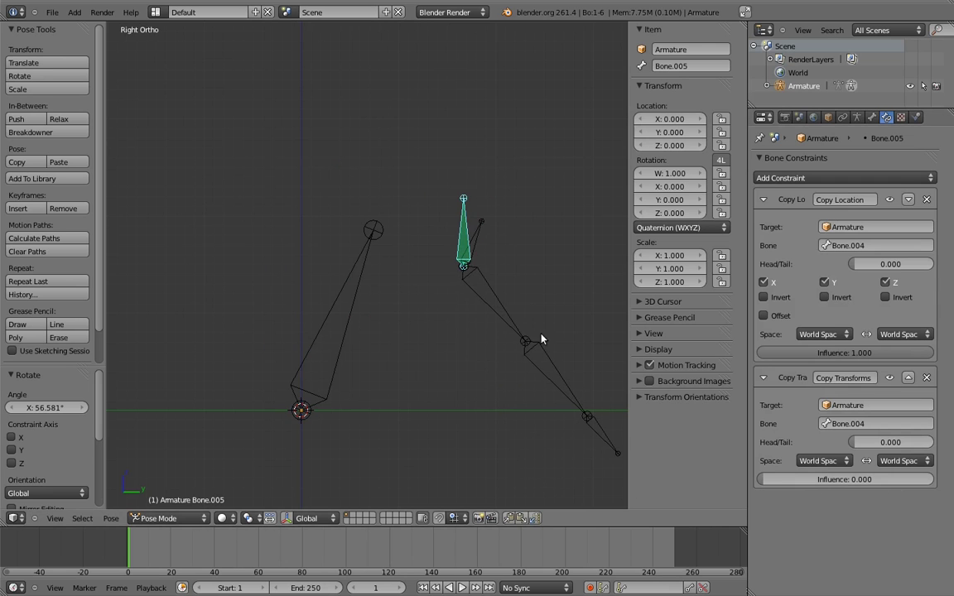
# Step: Rotate the tall bone Bone, then clear the separate bone's rotation so it stands upright
pyautogui.rightClick(356, 280)
pyautogui.press('r')
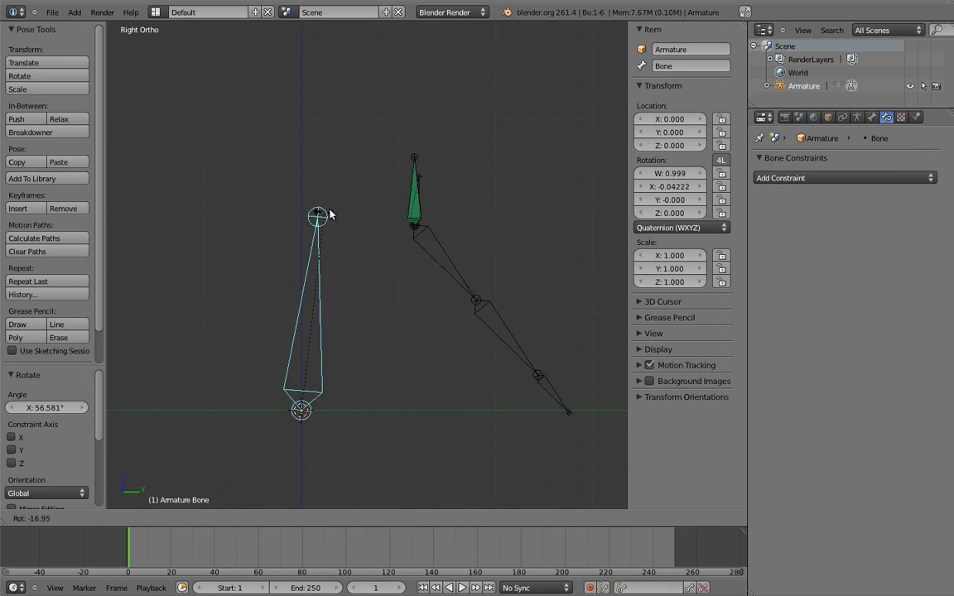
pyautogui.click(217, 193)
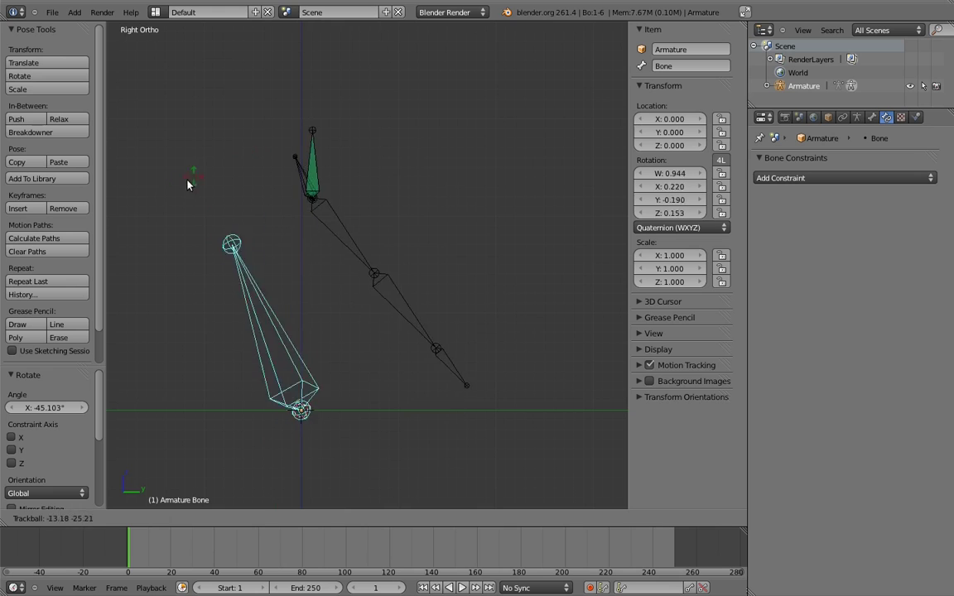
pyautogui.rightClick(124, 227)
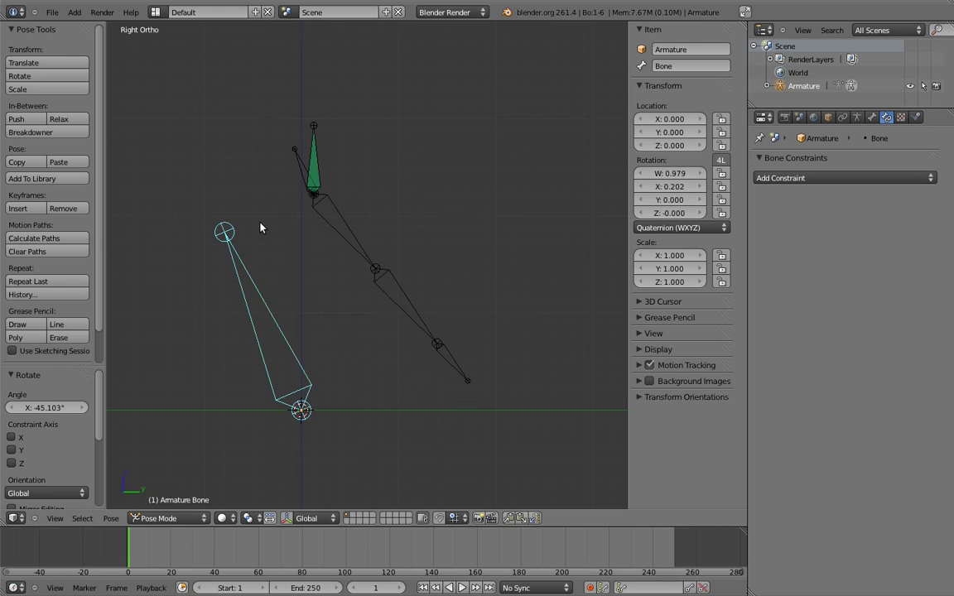
pyautogui.hotkey('alt', 'r')
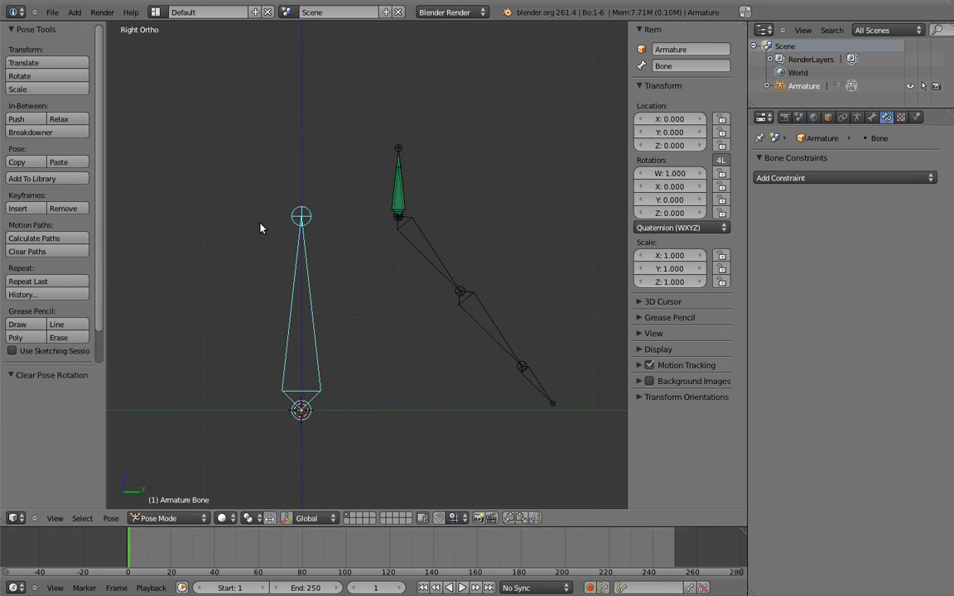
# Step: Lock Bone.001's X, Y and Z location
pyautogui.rightClick(426, 245)
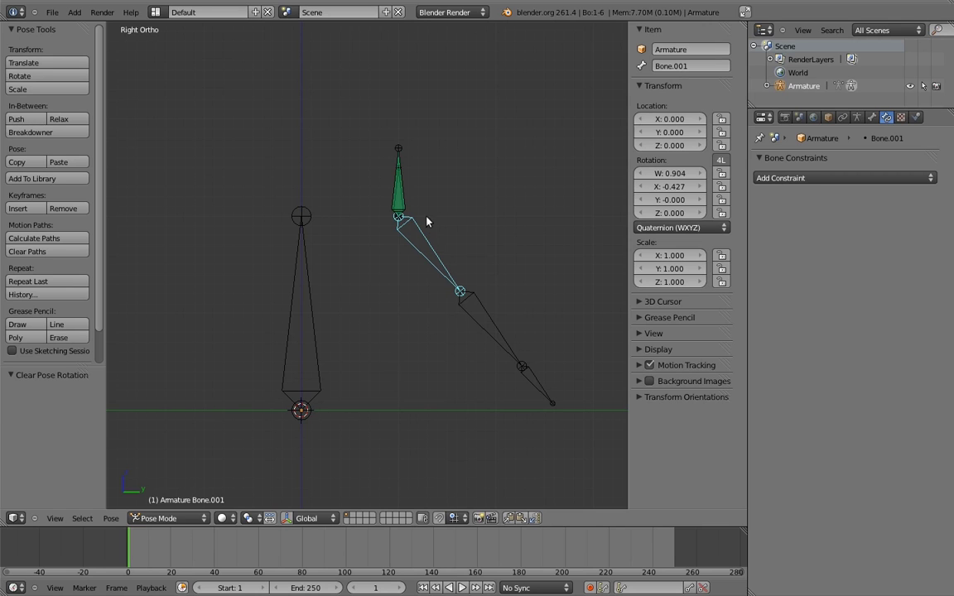
pyautogui.click(721, 118)
pyautogui.click(722, 131)
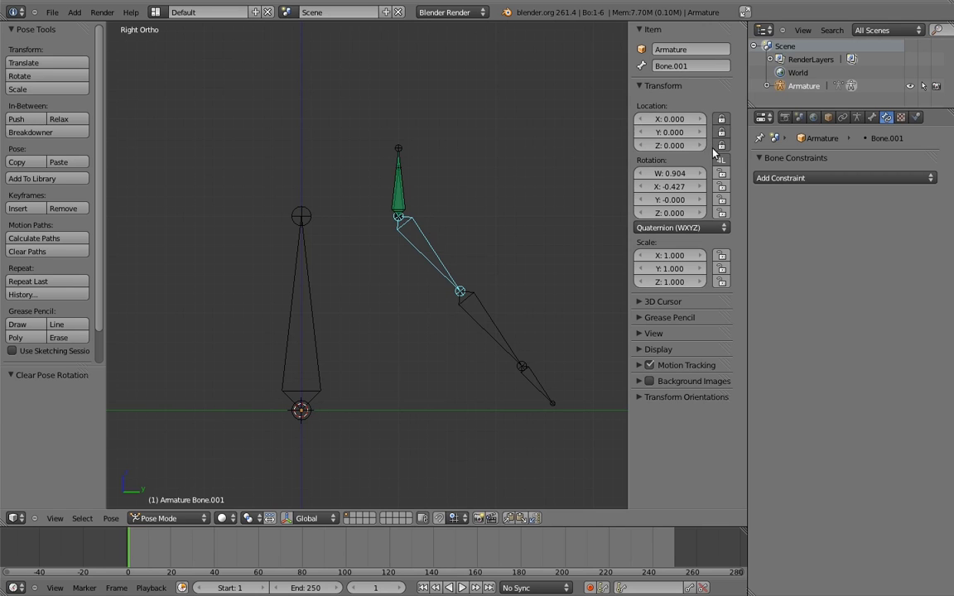
pyautogui.click(721, 144)
# Step: Switch Bone.002 to XYZ Euler rotation with its Y and Z rotation locked
pyautogui.rightClick(489, 318)
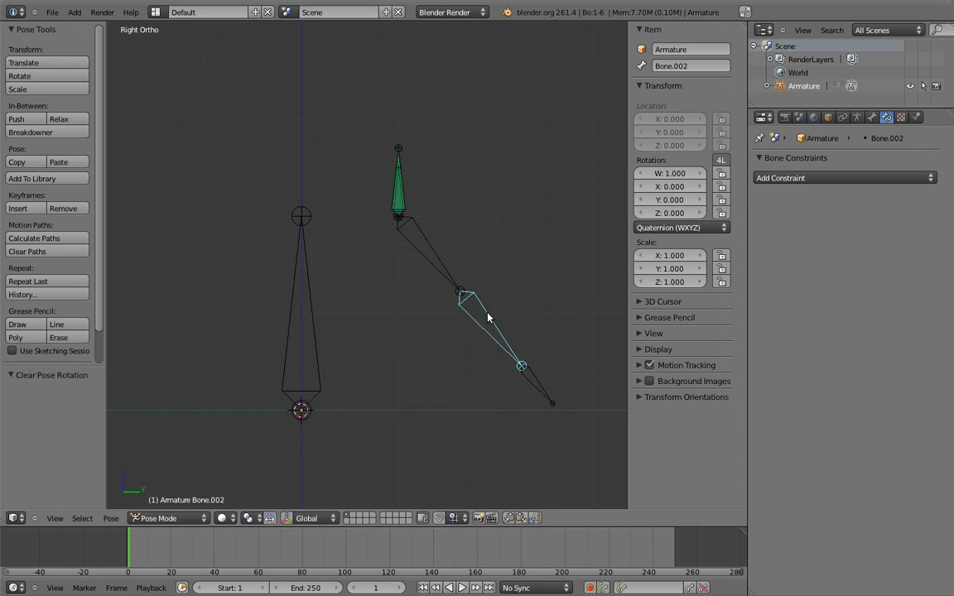
pyautogui.click(681, 228)
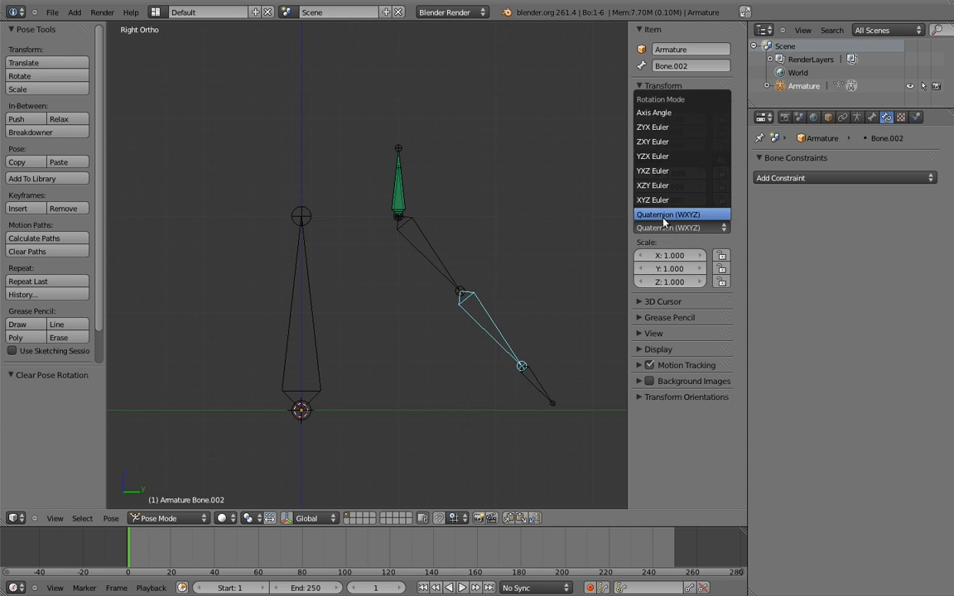
pyautogui.click(675, 200)
pyautogui.click(720, 187)
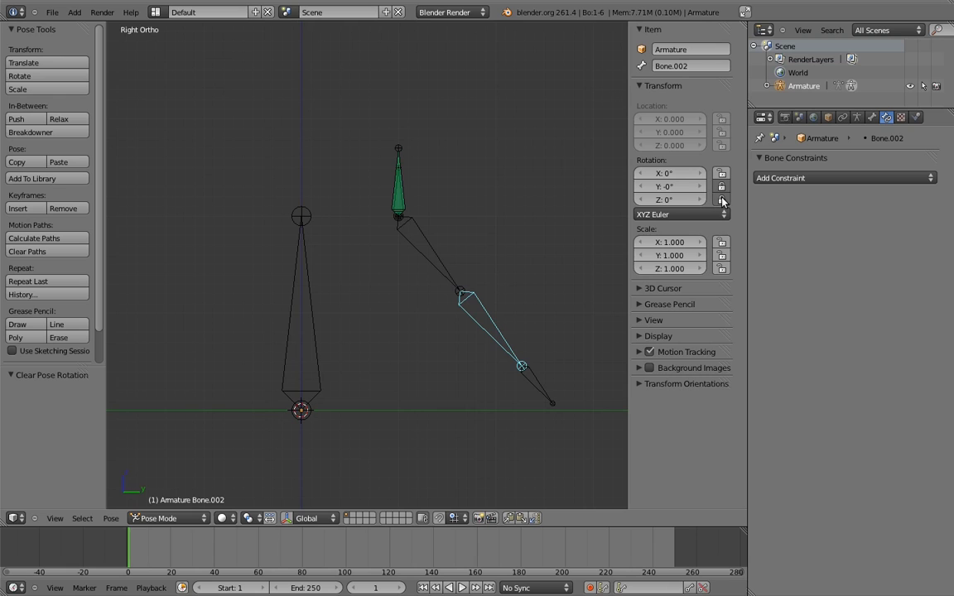
pyautogui.click(721, 200)
pyautogui.rightClick(535, 377)
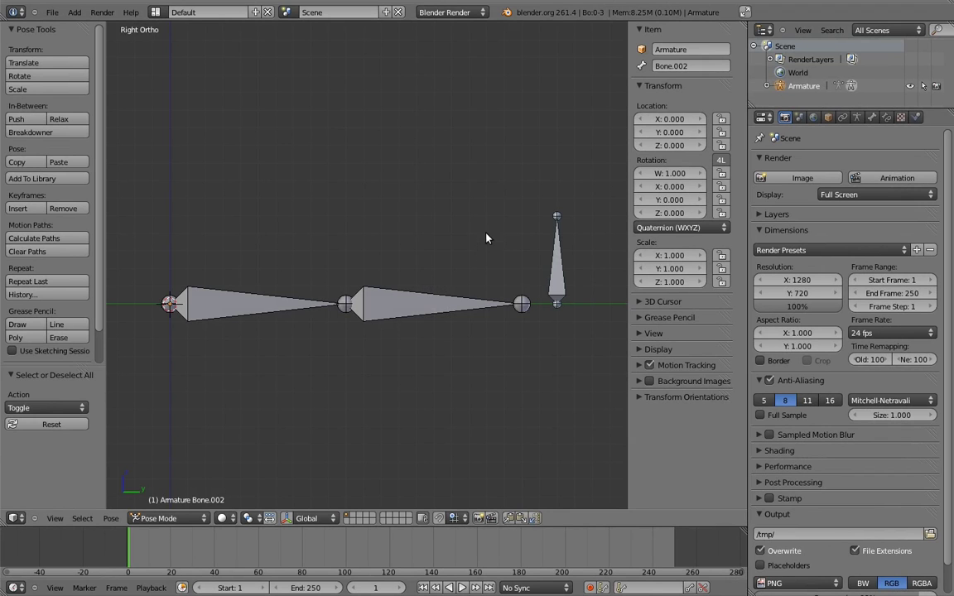
# Step: Add an Inverse Kinematics constraint on Bone.001 targeting Bone.002, and test-move the target
pyautogui.rightClick(553, 265)
pyautogui.keyDown('shift'); pyautogui.rightClick(451, 303); pyautogui.keyUp('shift')
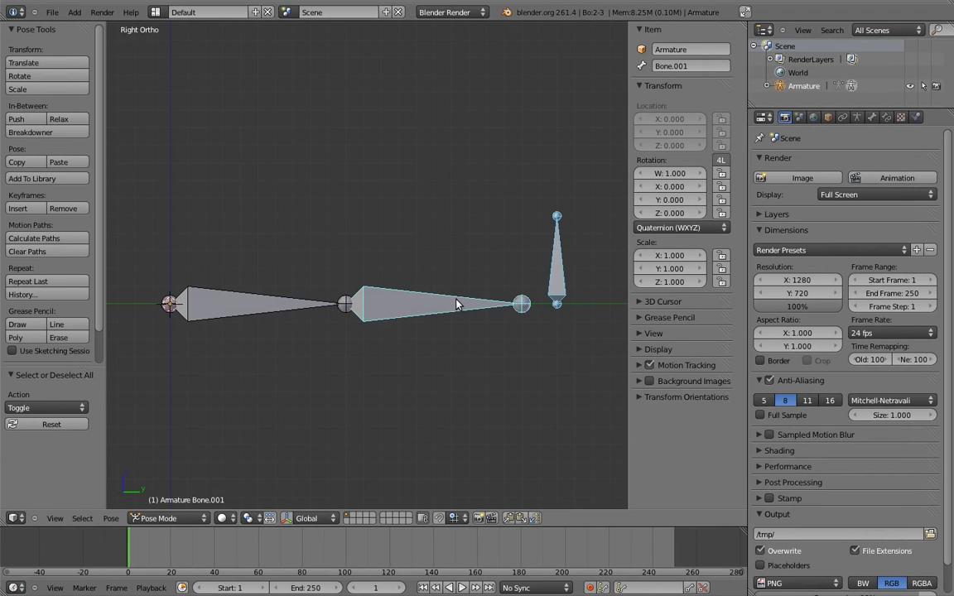
pyautogui.hotkey('shift', 'ctrl', 'c')
pyautogui.click(490, 253)
pyautogui.moveTo(555, 287); pyautogui.dragTo(469, 305, button='right')
pyautogui.press('Escape')
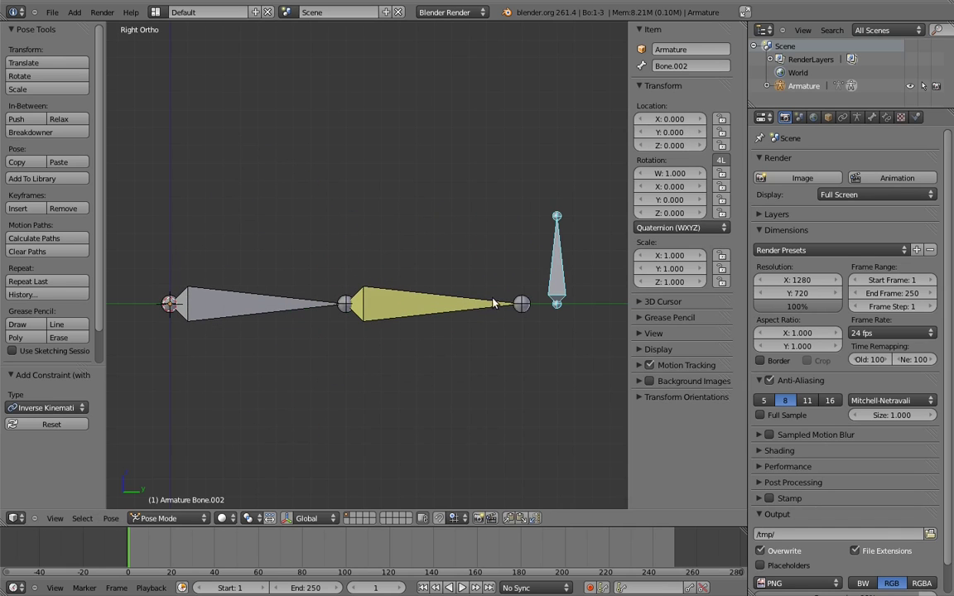
# Step: Set the IK influence to 0, rotate Bone.001 downward, then raise influence back to 1.000
pyautogui.rightClick(490, 304)
pyautogui.click(886, 116)
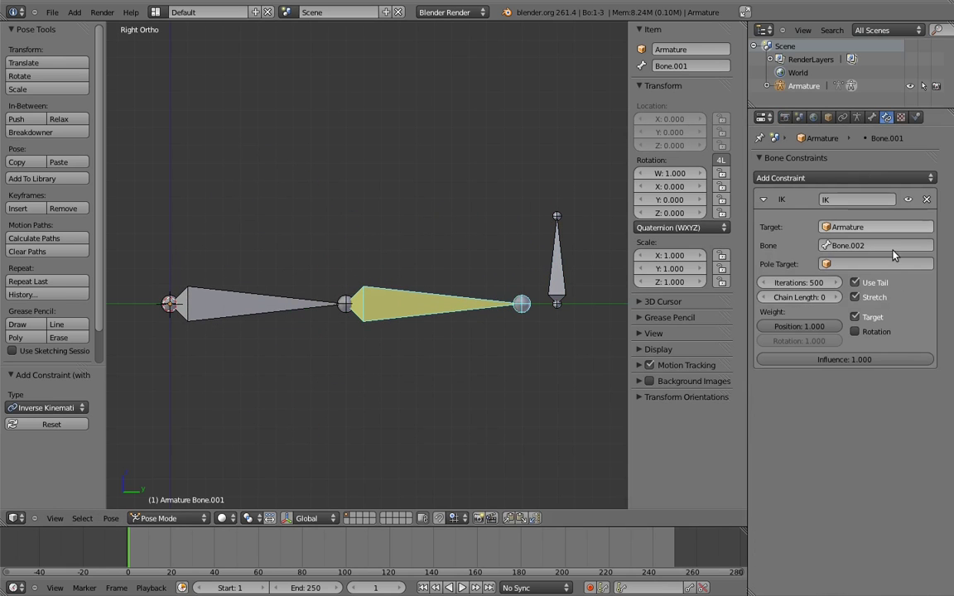
pyautogui.moveTo(921, 360); pyautogui.dragTo(406, 303)
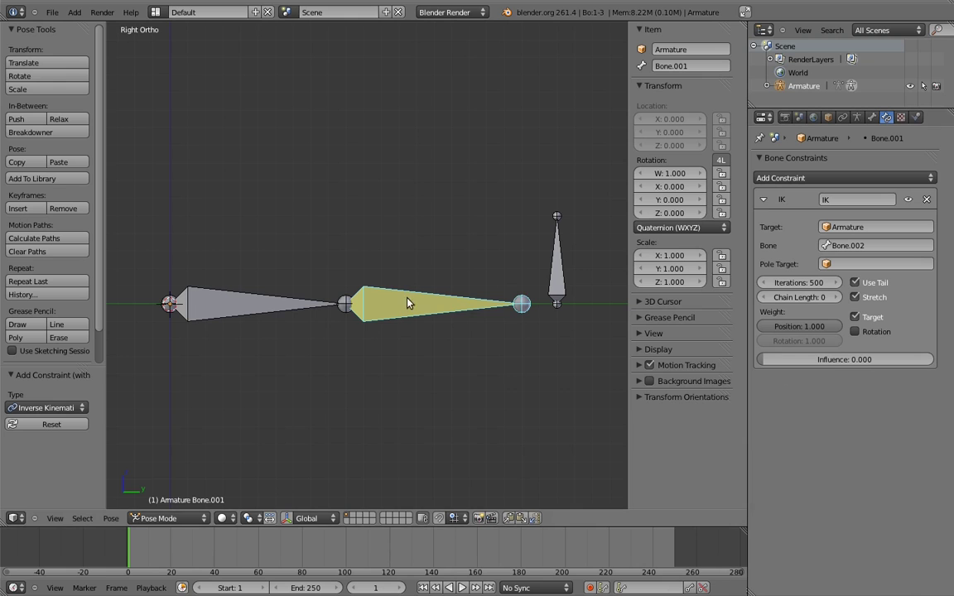
pyautogui.press('r')
pyautogui.click(455, 394)
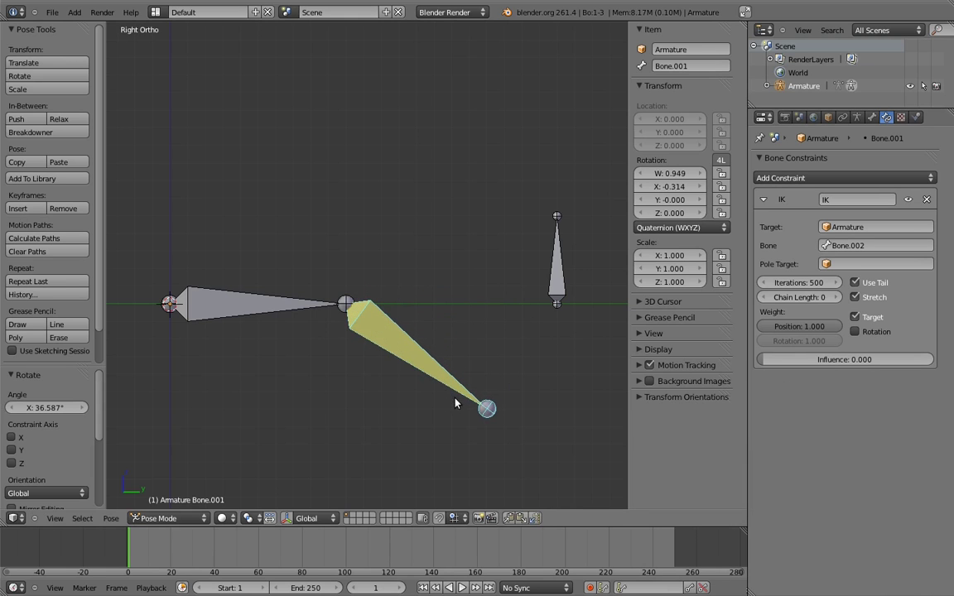
pyautogui.moveTo(828, 359); pyautogui.dragTo(933, 359)
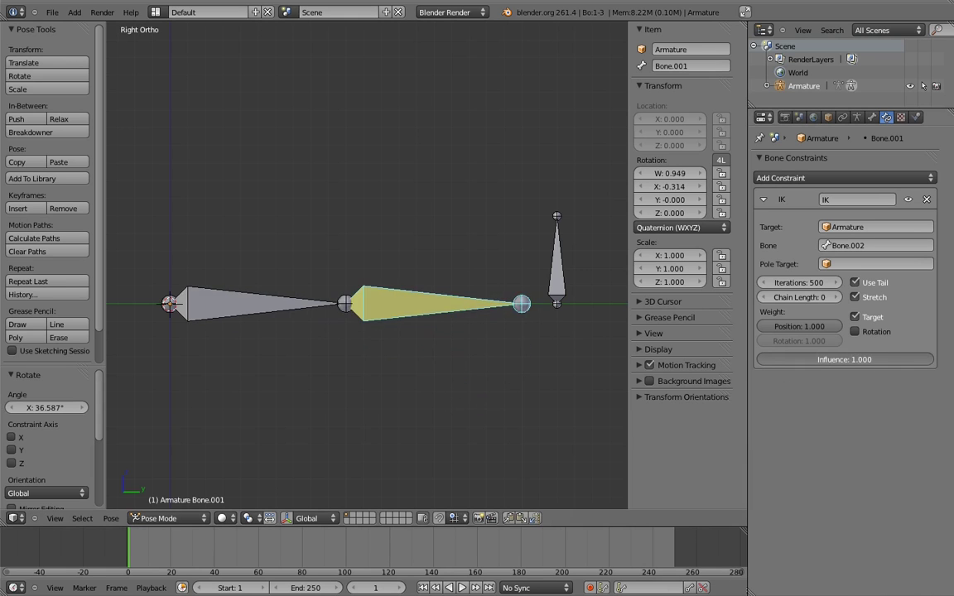
# Step: Move target Bone.002 to make the arm bend up toward it
pyautogui.rightClick(556, 265)
pyautogui.press('g')
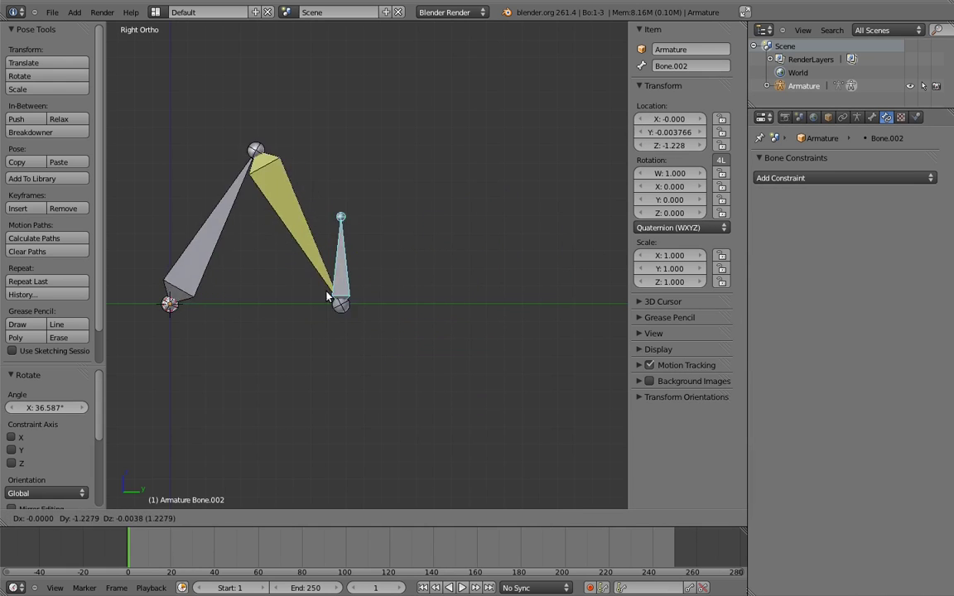
pyautogui.click(457, 305)
pyautogui.press('g')
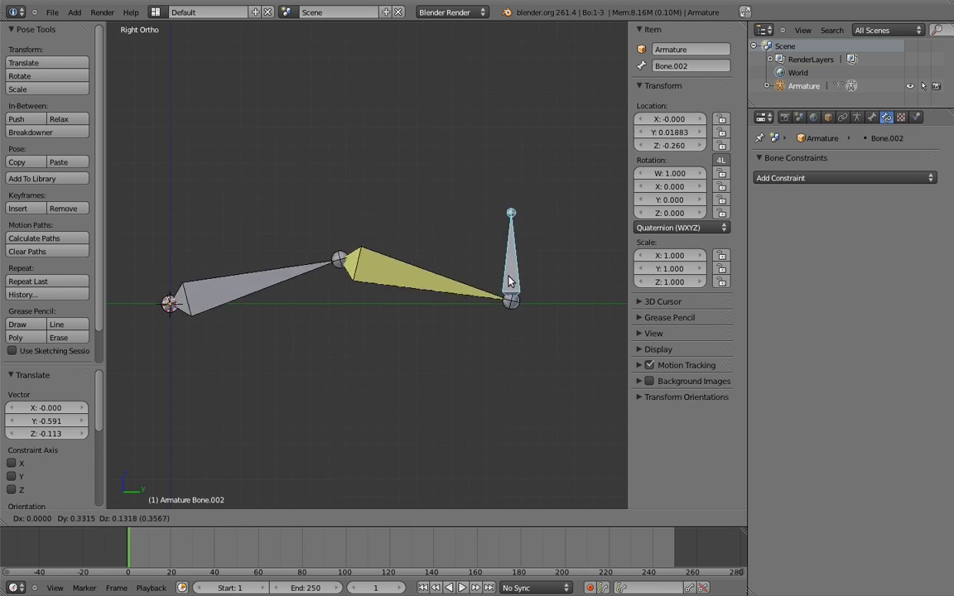
# Step: Clear Bone.002's location and add drivers to all four of Bone.001's quaternion rotation values
pyautogui.click(462, 279)
pyautogui.hotkey('alt', 'g')
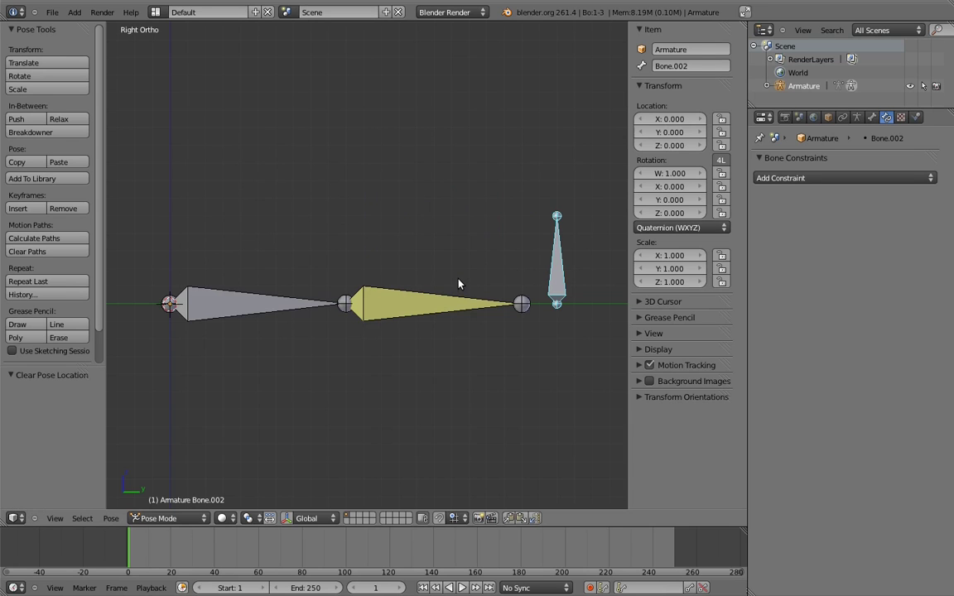
pyautogui.rightClick(418, 300)
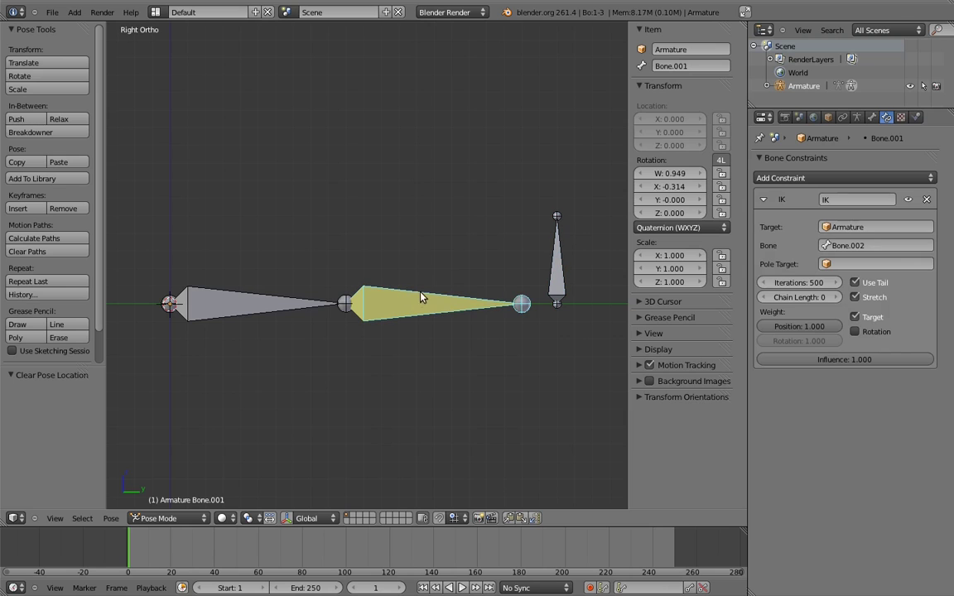
pyautogui.rightClick(680, 174)
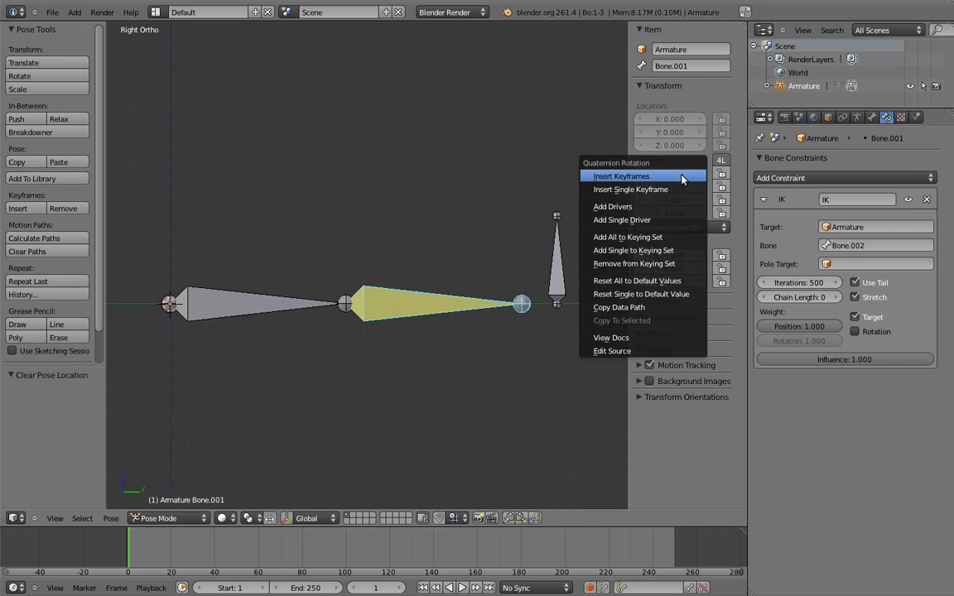
pyautogui.click(647, 208)
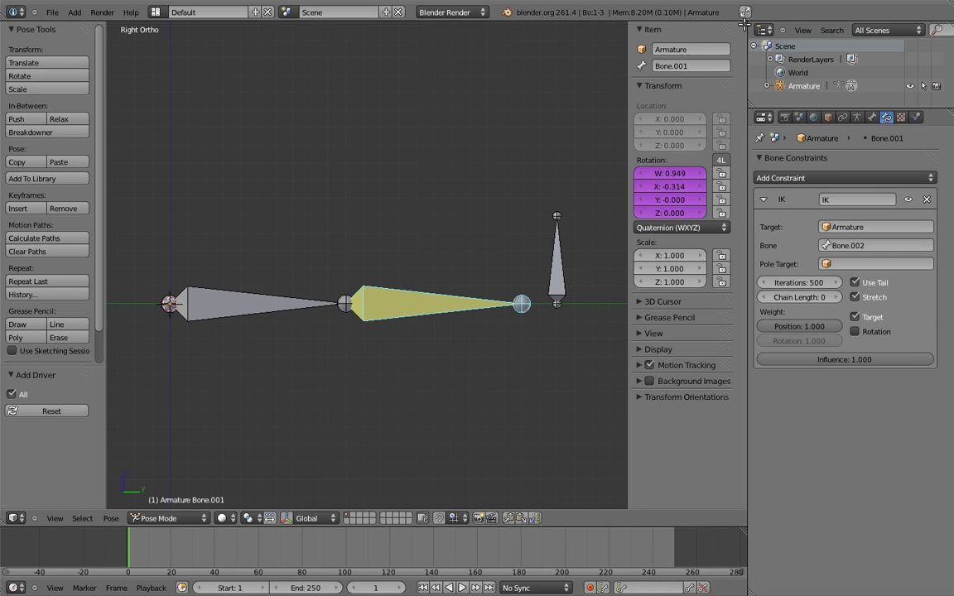
# Step: Split the view and turn one half into a Graph Editor in Drivers mode
pyautogui.moveTo(742, 25); pyautogui.dragTo(388, 66)
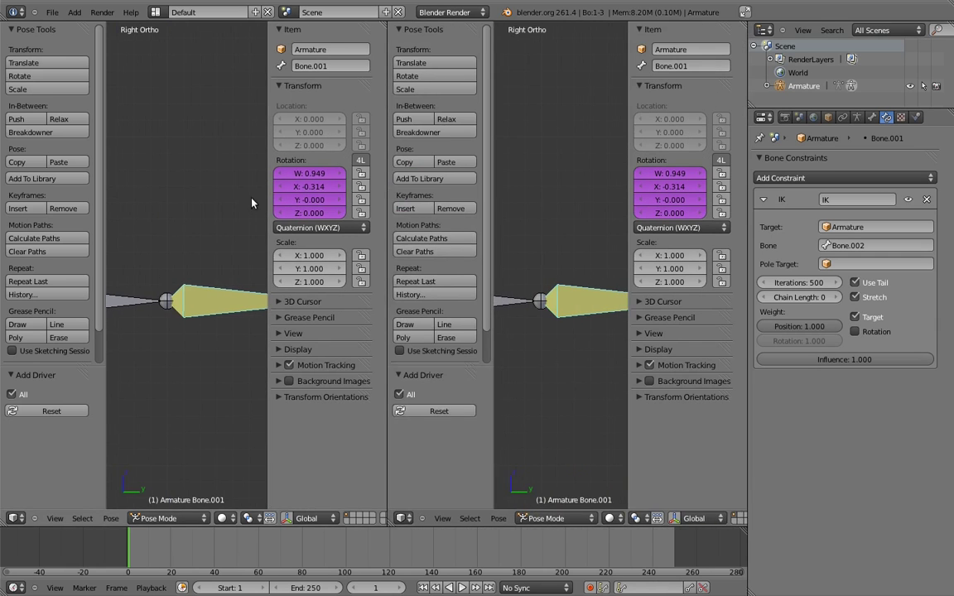
pyautogui.click(13, 517)
pyautogui.click(34, 427)
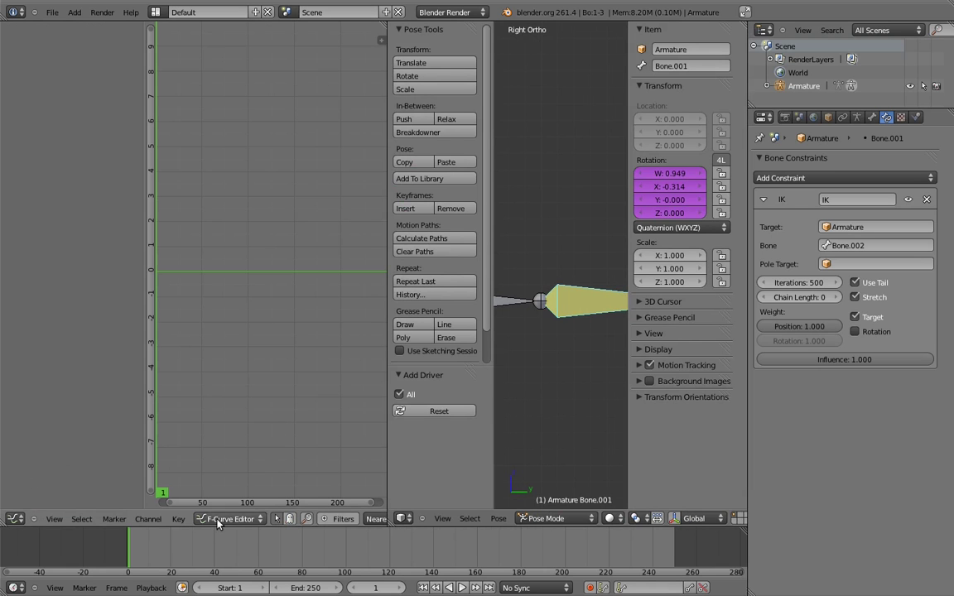
pyautogui.click(228, 519)
pyautogui.click(203, 447)
# Step: Show the W Quaternion Rotation driver's settings, collapsing the F-Curve, Keyframe and Modifiers sections
pyautogui.click(71, 56)
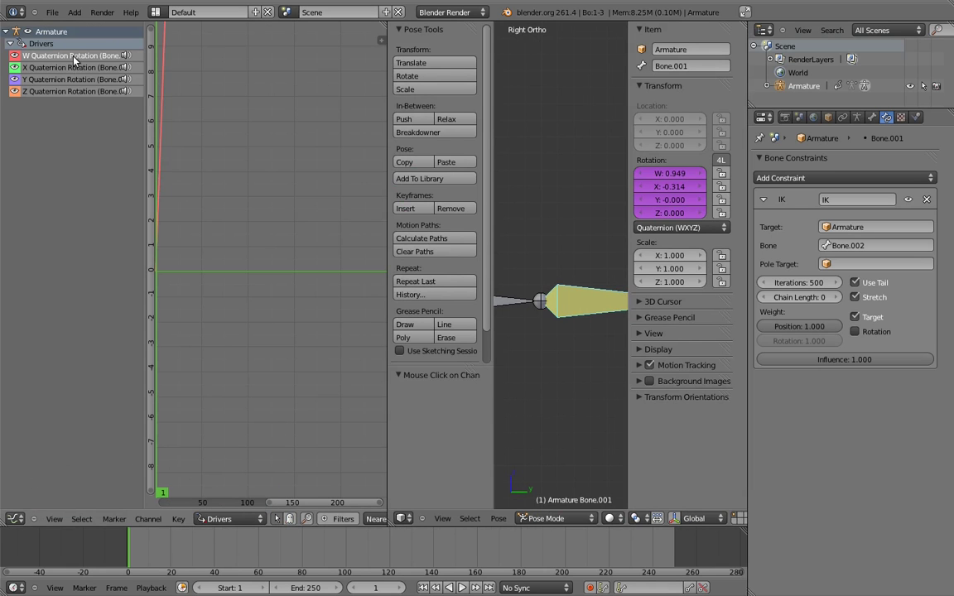
pyautogui.press('n')
pyautogui.click(267, 45)
pyautogui.click(269, 62)
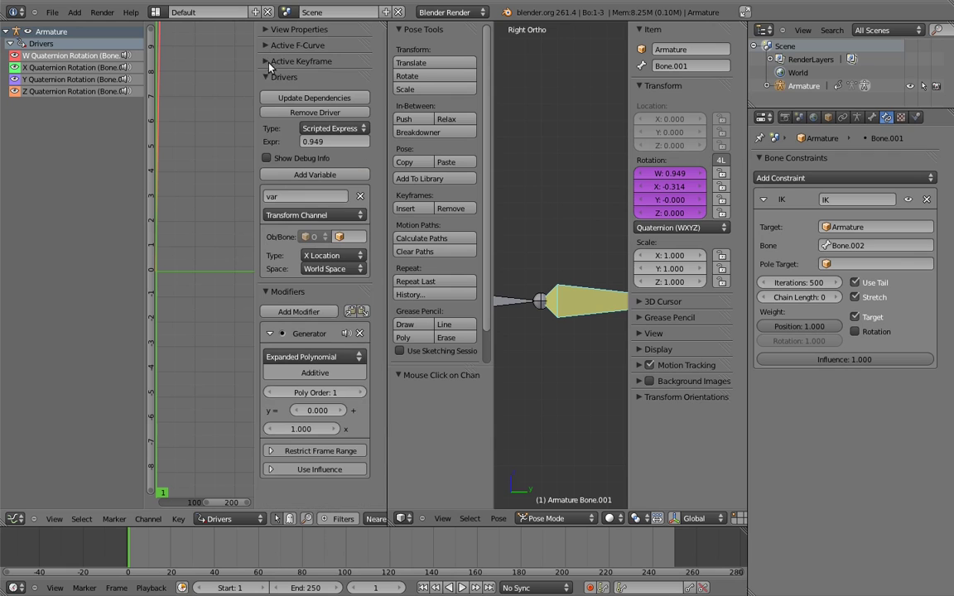
pyautogui.click(273, 291)
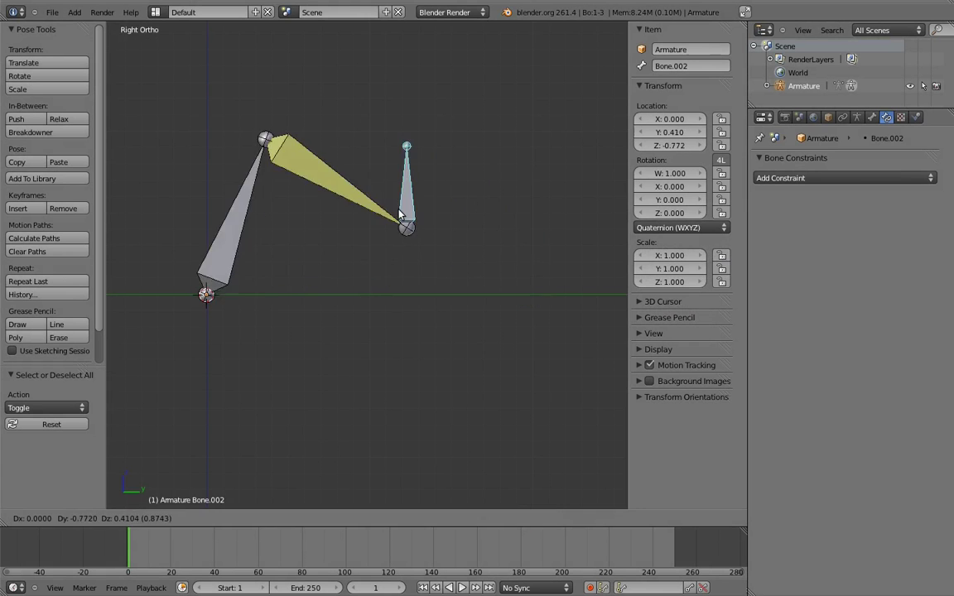
pyautogui.press('Escape')
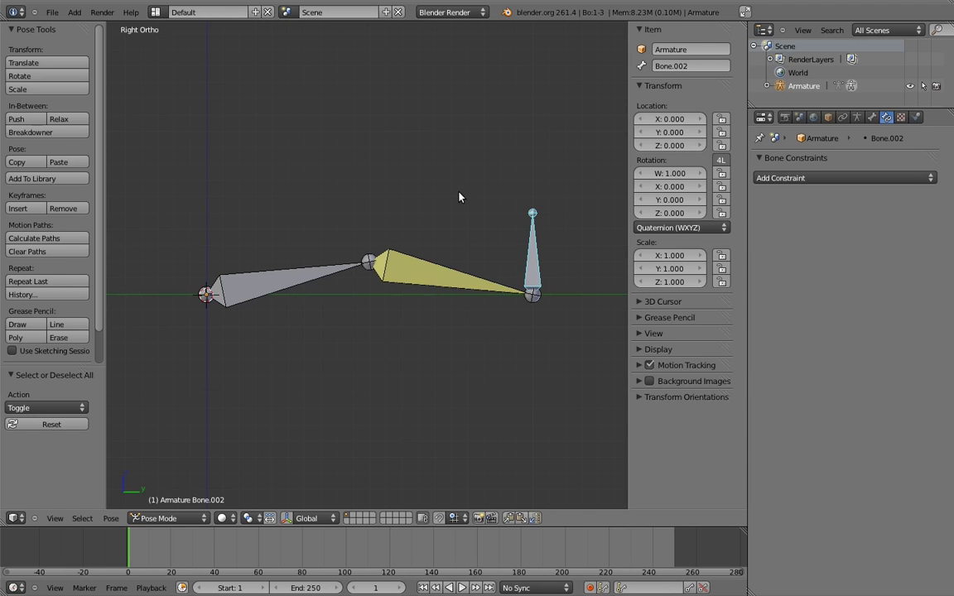
# Step: Add a new upright bone at the origin and parent the arm to it, keeping offset
pyautogui.press('Tab')
pyautogui.hotkey('shift', 'a')
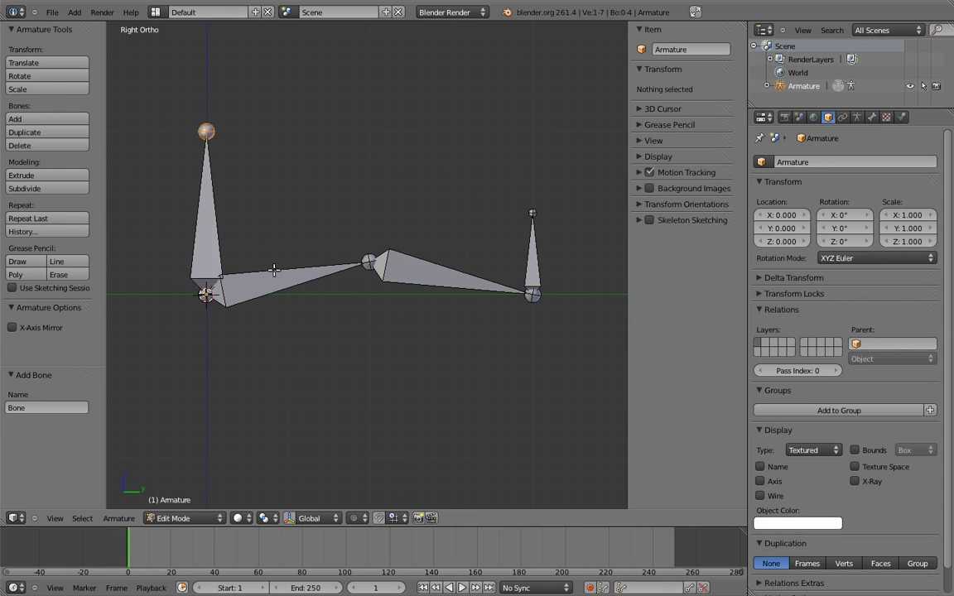
pyautogui.rightClick(273, 270)
pyautogui.keyDown('shift'); pyautogui.rightClick(208, 217); pyautogui.keyUp('shift')
pyautogui.hotkey('ctrl', 'p')
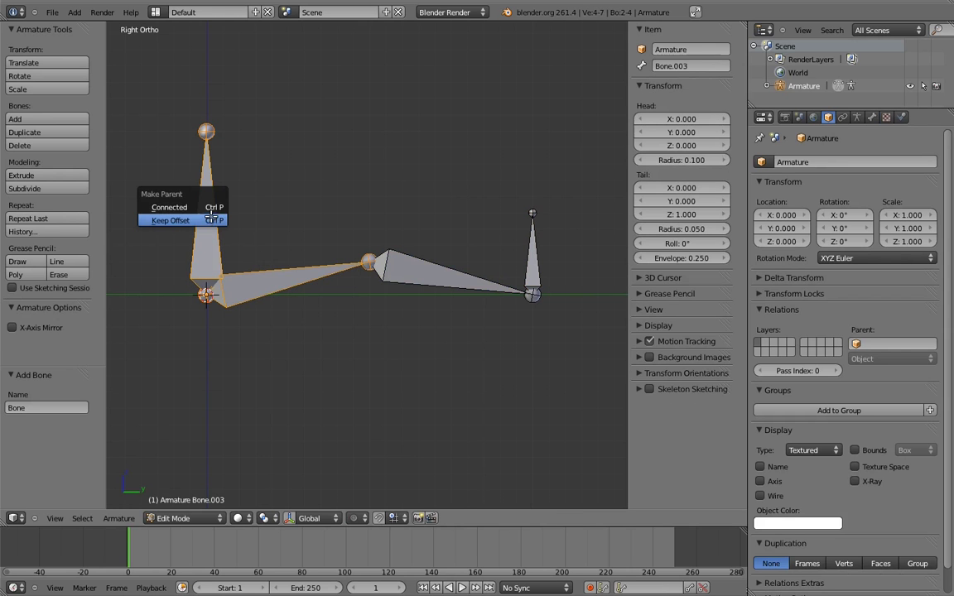
pyautogui.click(212, 219)
pyautogui.press('Tab')
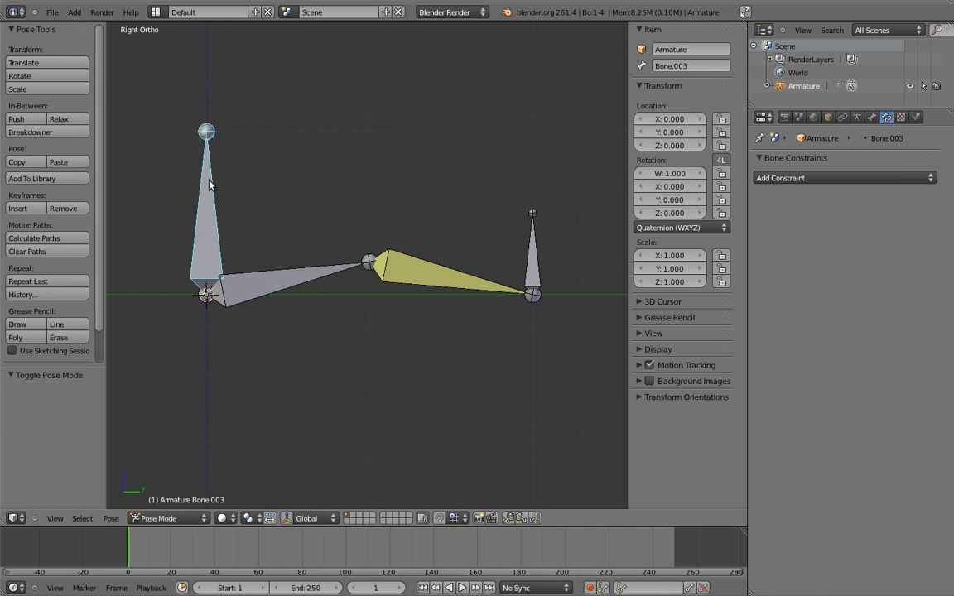
# Step: Rotate the new root bone to swing the arm, then reset its rotation
pyautogui.press('r')
pyautogui.press('r')
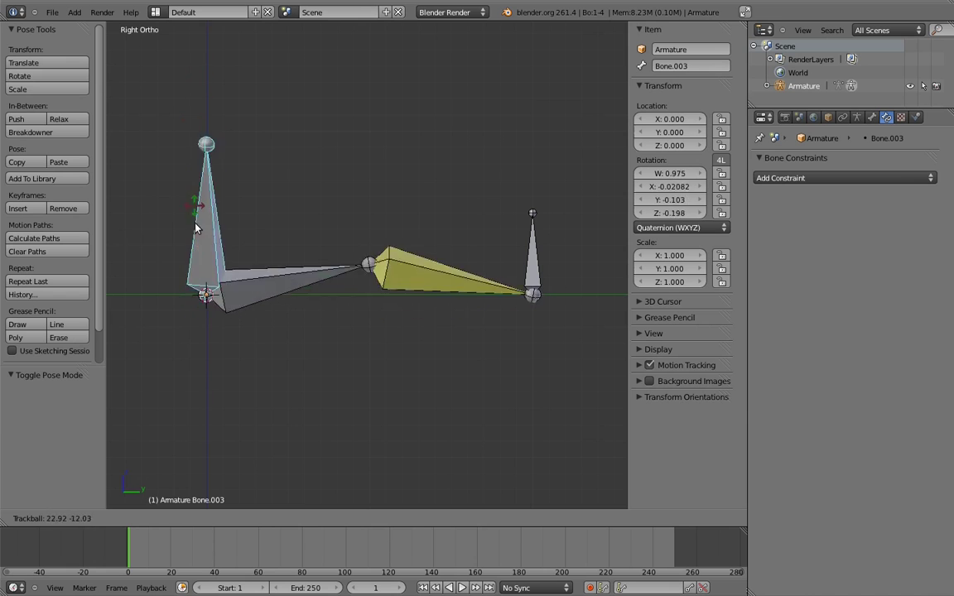
pyautogui.click(210, 112)
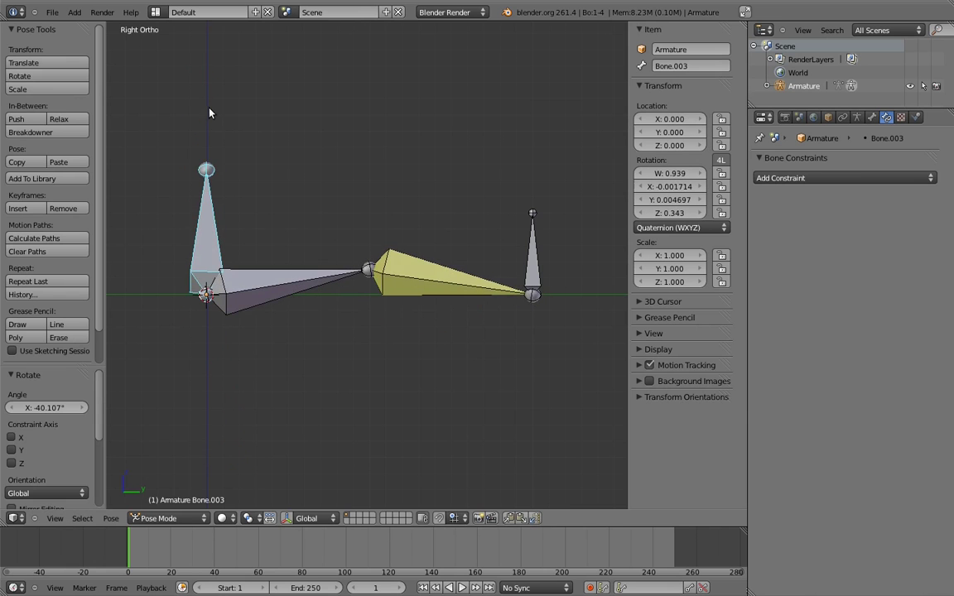
pyautogui.hotkey('alt', 'r')
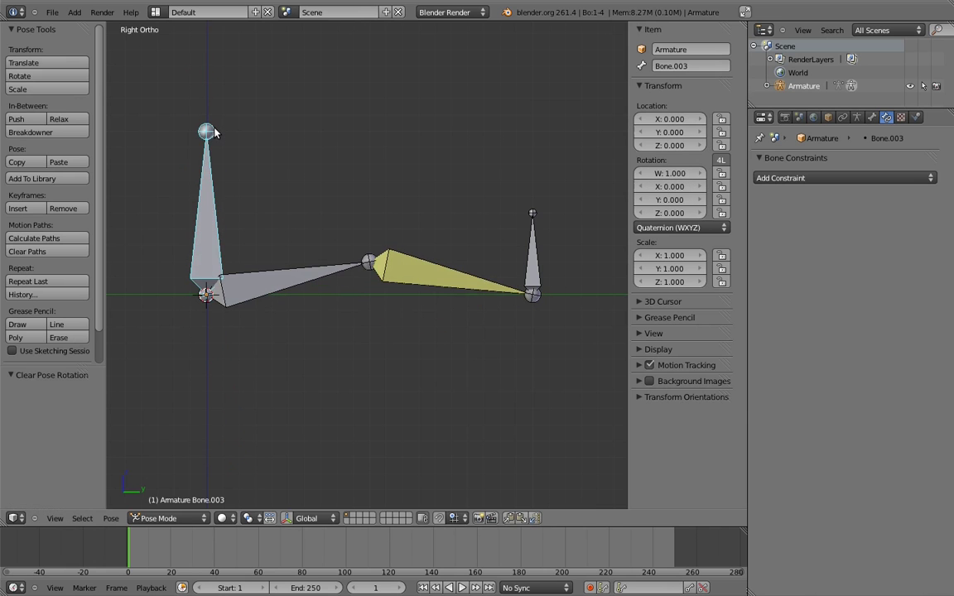
# Step: Set the forearm's IK influence to 0 and test-rotate the root bone, cancelling each time
pyautogui.click(423, 263)
pyautogui.moveTo(899, 359); pyautogui.dragTo(641, 356)
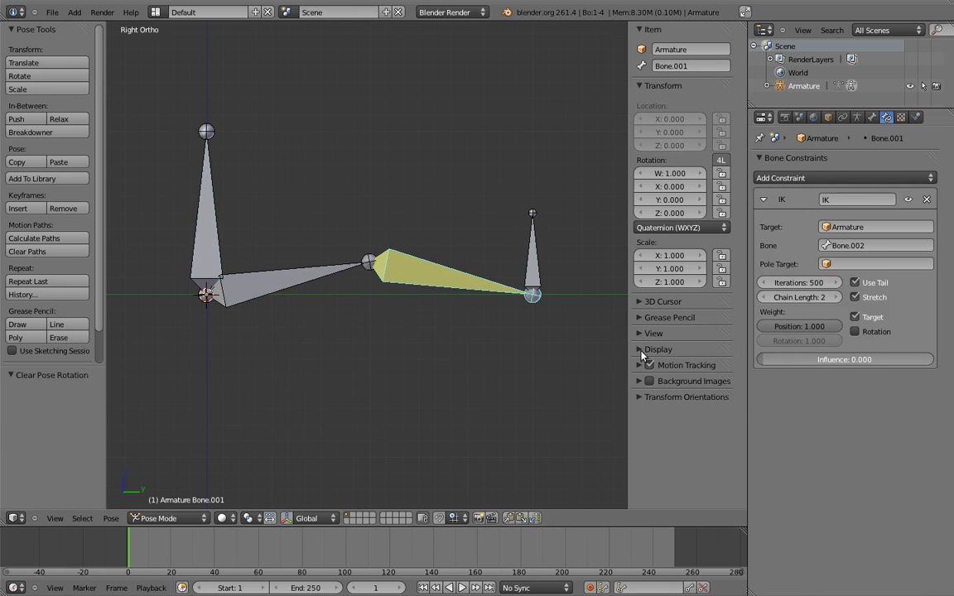
pyautogui.rightClick(213, 181)
pyautogui.press('r')
pyautogui.press('r')
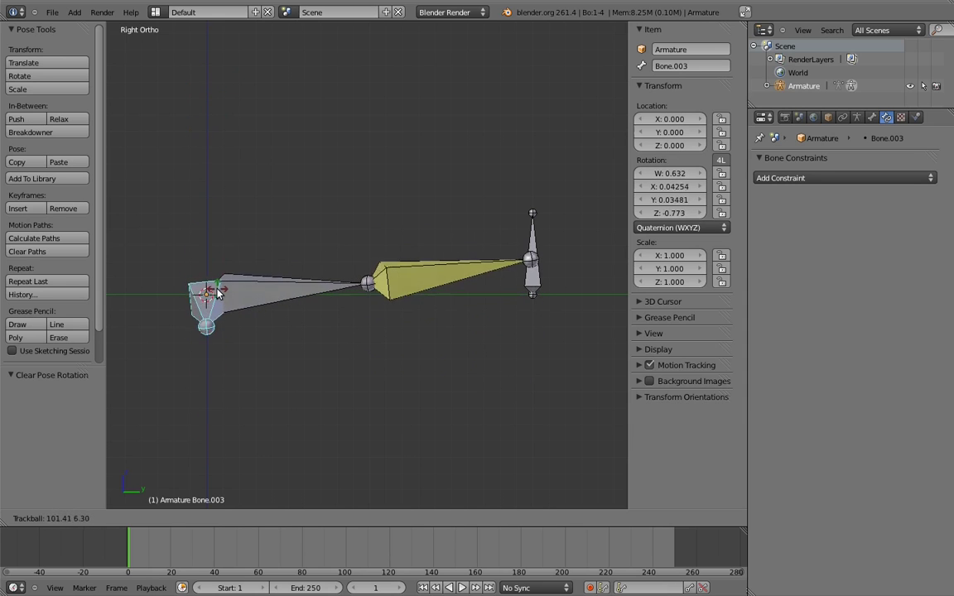
pyautogui.press('Escape')
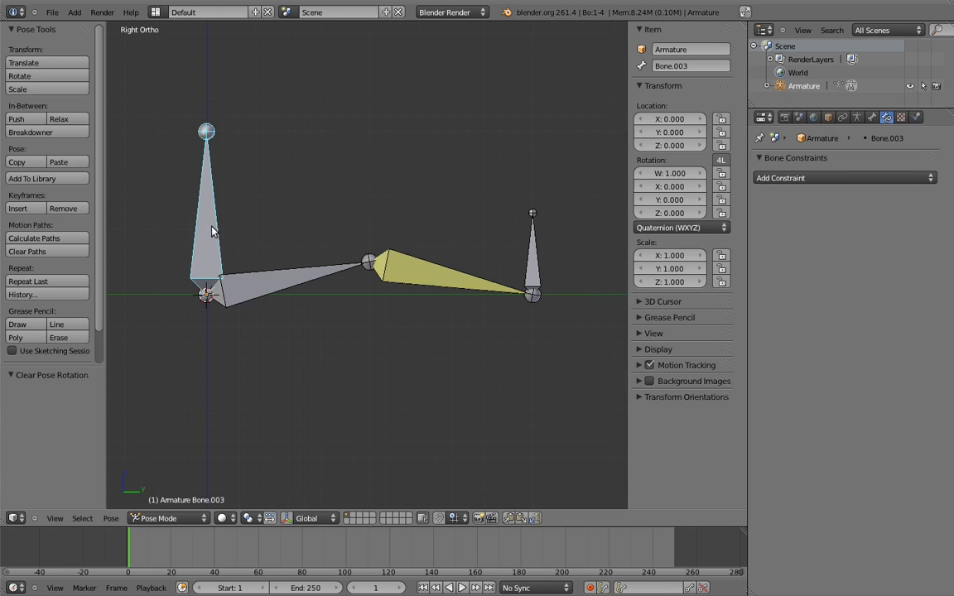
pyautogui.press('r')
pyautogui.press('r')
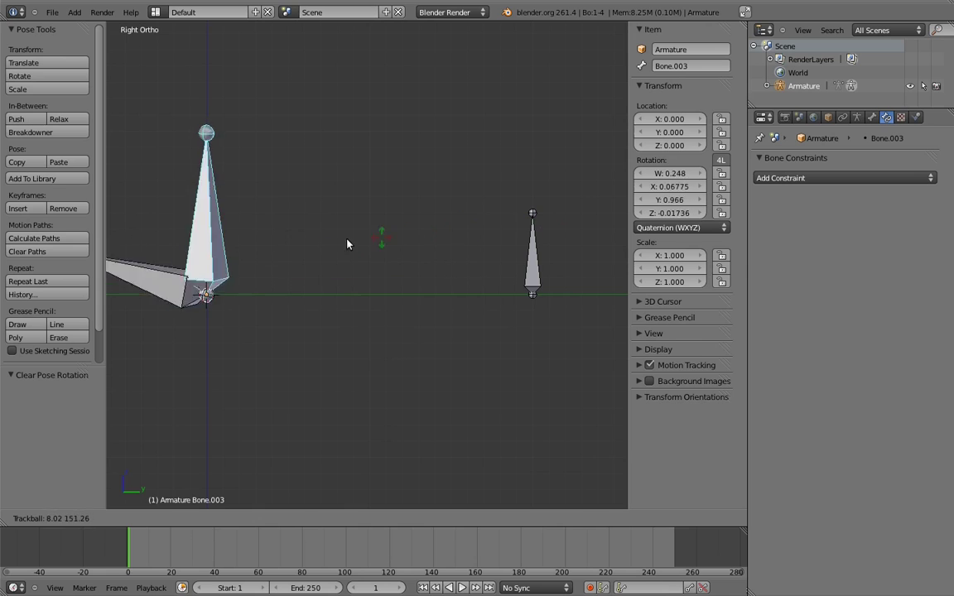
pyautogui.rightClick(209, 235)
# Step: Restore the forearm's IK influence to 1 and test-rotate the root bone again, then cancel
pyautogui.rightClick(422, 273)
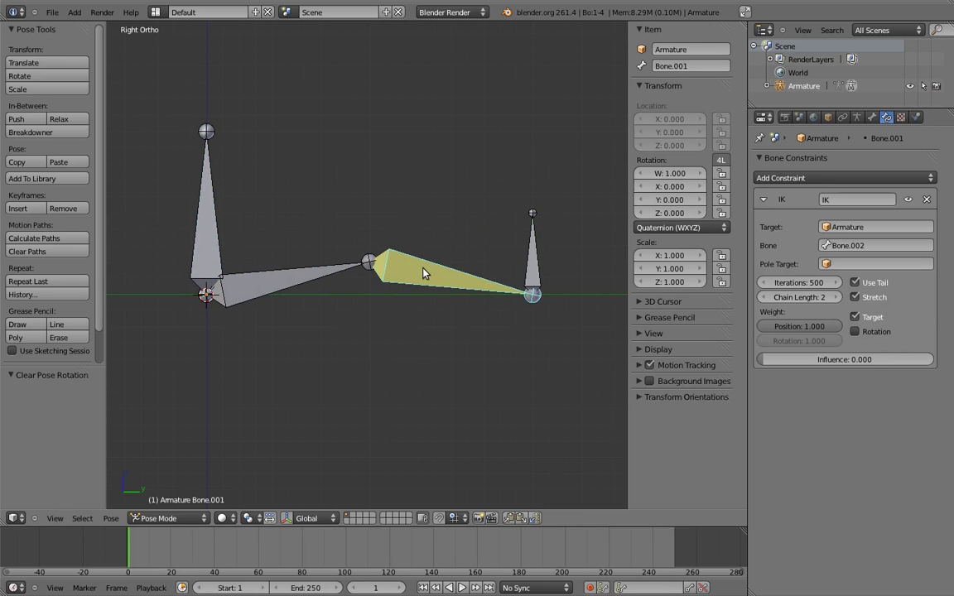
pyautogui.click(790, 359)
pyautogui.write('1')
pyautogui.press('Return')
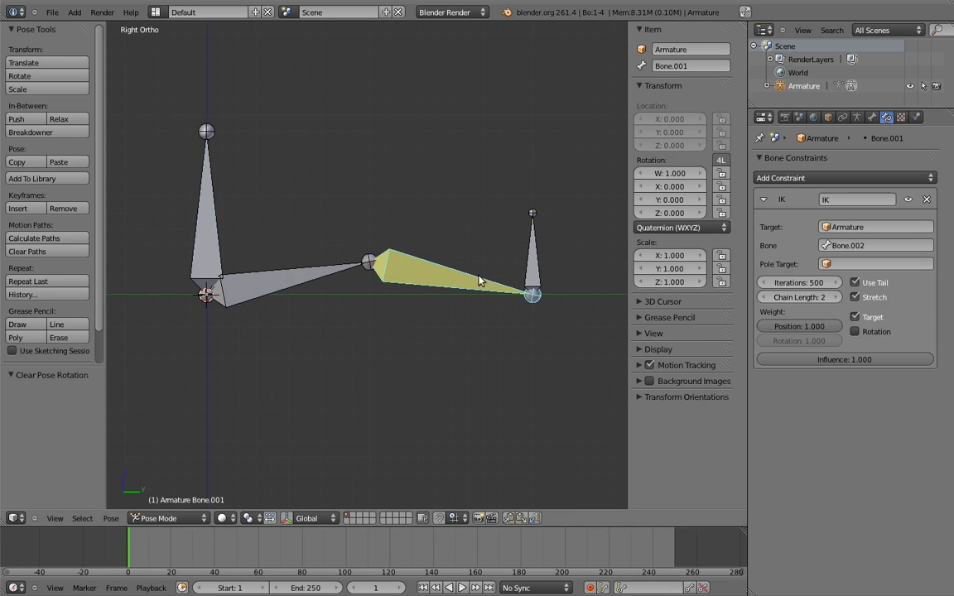
pyautogui.rightClick(212, 223)
pyautogui.press('r')
pyautogui.press('r')
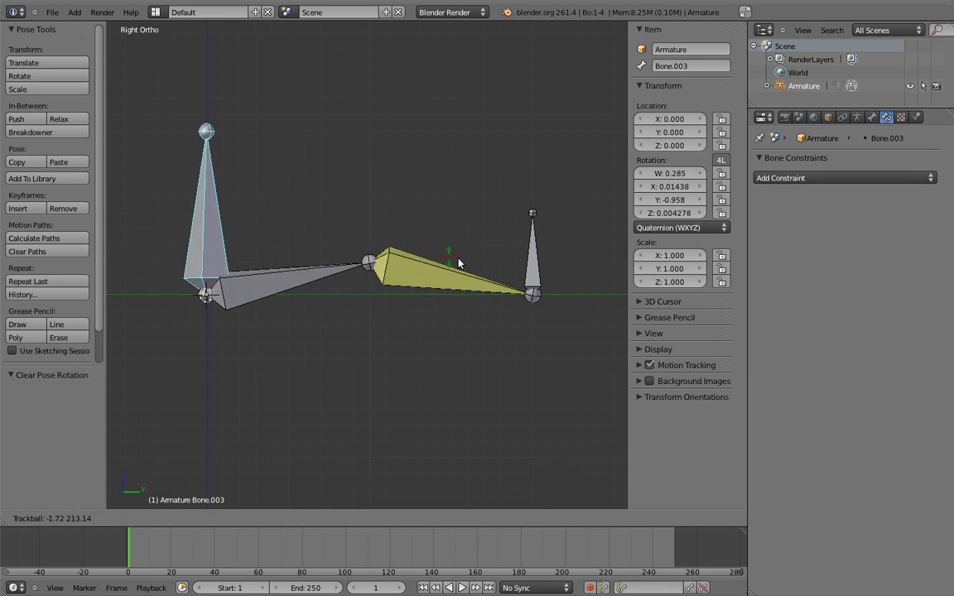
pyautogui.press('Escape')
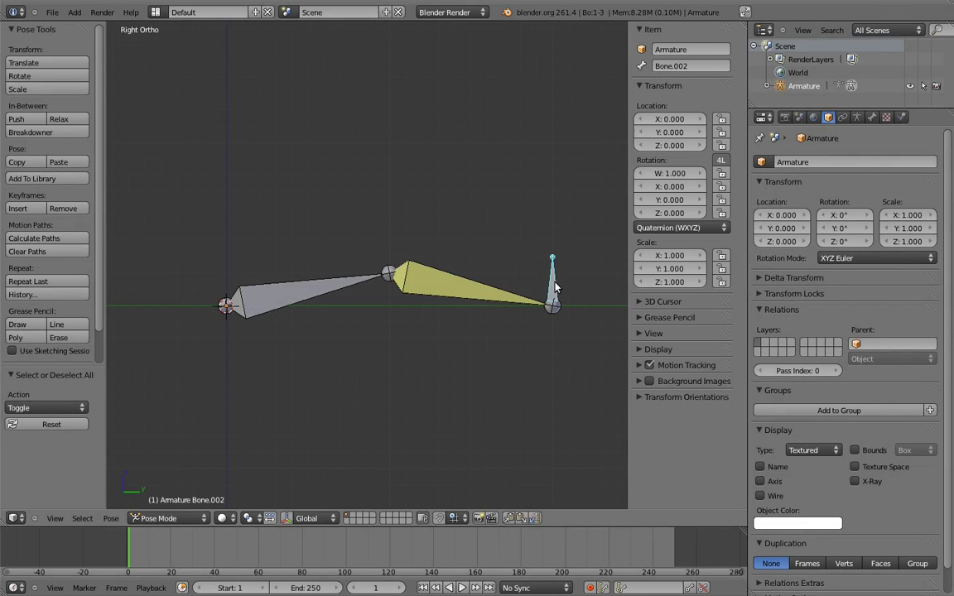
# Step: Move the target bone, then duplicate all arm bones and place the copy above the original
pyautogui.press('g')
pyautogui.click(508, 266)
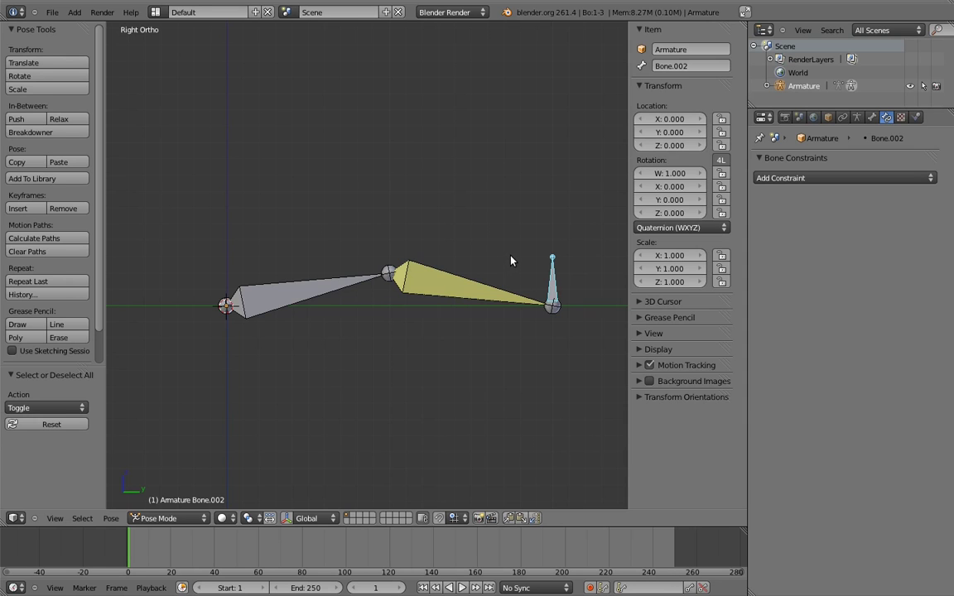
pyautogui.press('Tab')
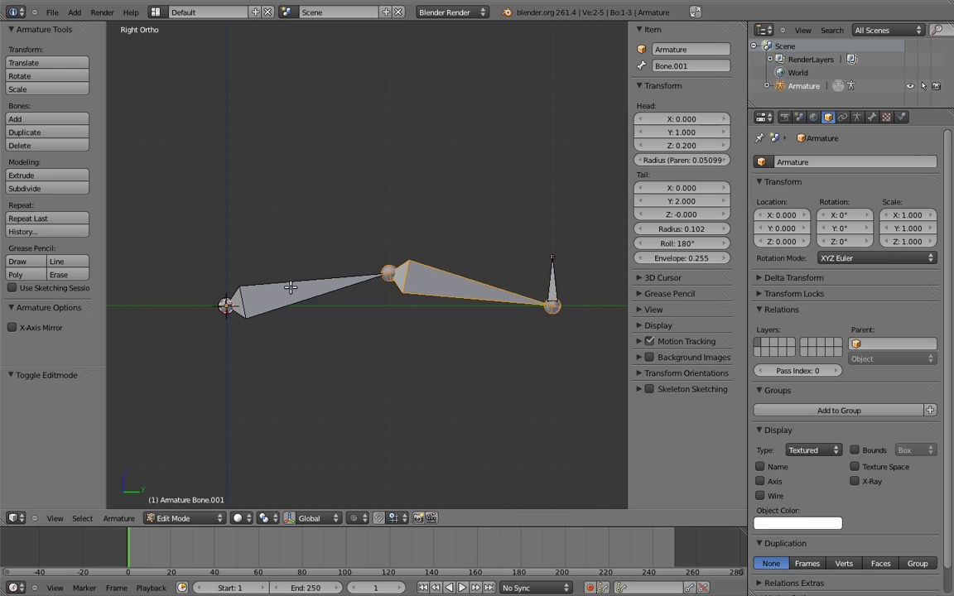
pyautogui.press('a')
pyautogui.hotkey('shift', 'd')
pyautogui.click(366, 258)
pyautogui.press('Tab')
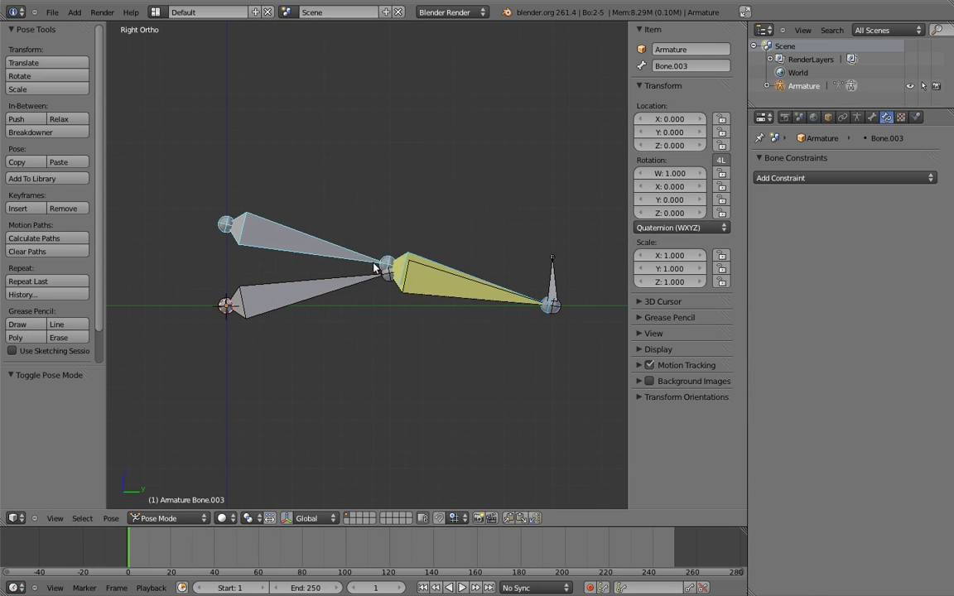
# Step: Remove the copied IK constraint from the duplicate forearm Bone.004
pyautogui.keyDown('shift'); pyautogui.rightClick(374, 263); pyautogui.keyUp('shift')
pyautogui.hotkey('shift', 'i')
pyautogui.click(372, 232)
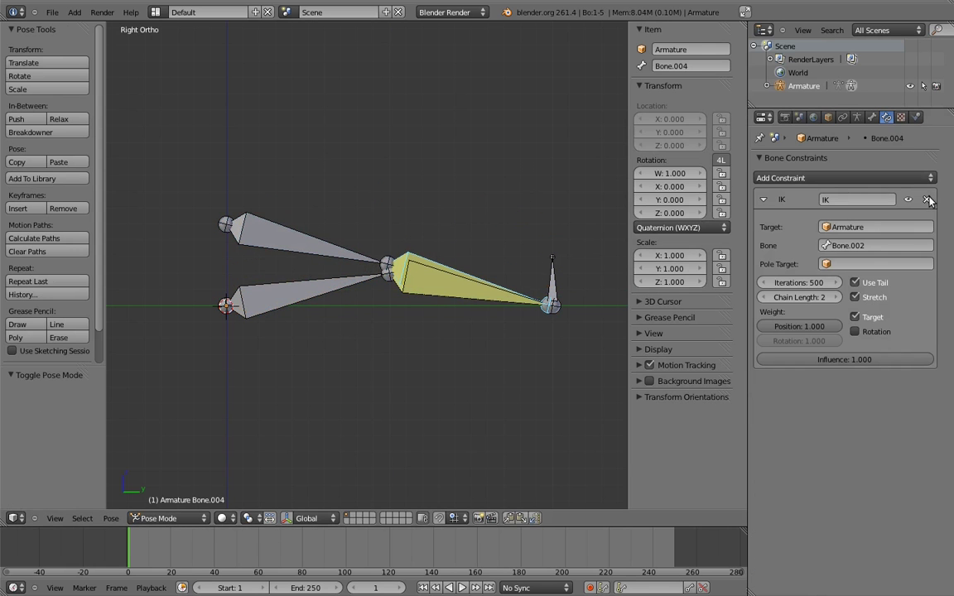
pyautogui.click(929, 202)
# Step: Make Bone.004 copy Bone.001's transforms, then add the duplicate upper arm to the selection
pyautogui.rightClick(476, 292)
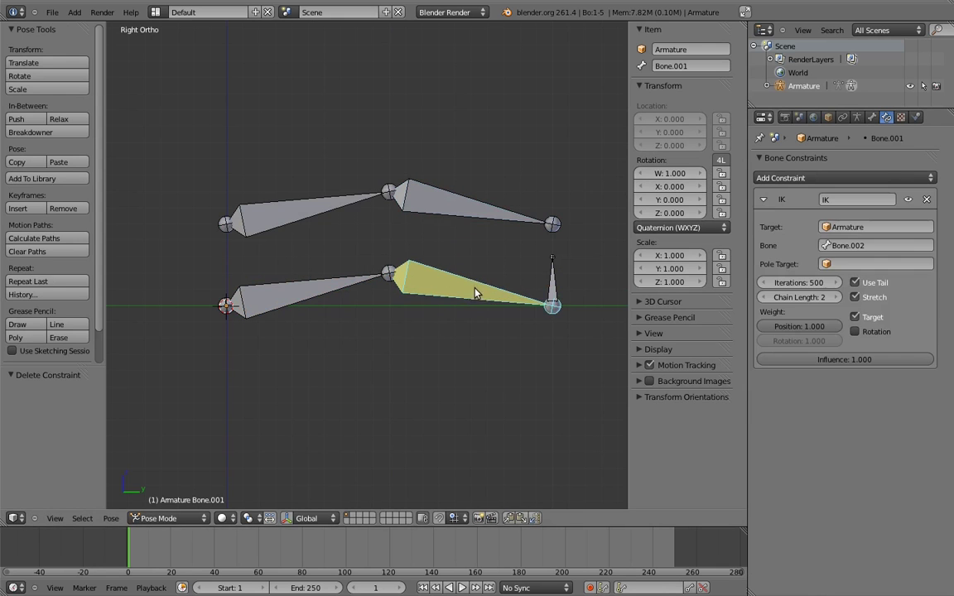
pyautogui.keyDown('shift'); pyautogui.rightClick(485, 210); pyautogui.keyUp('shift')
pyautogui.hotkey('shift', 'ctrl', 'c')
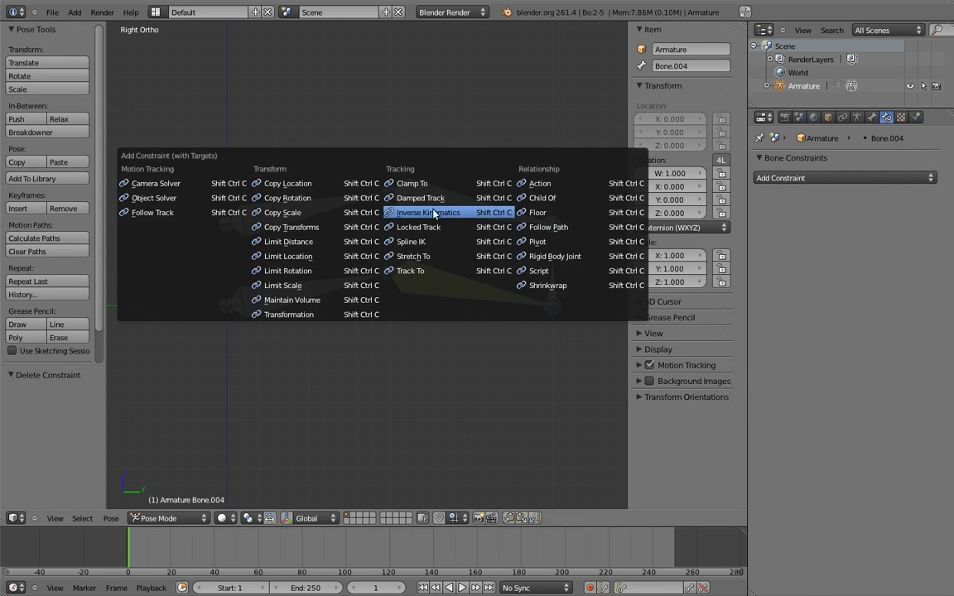
pyautogui.click(311, 228)
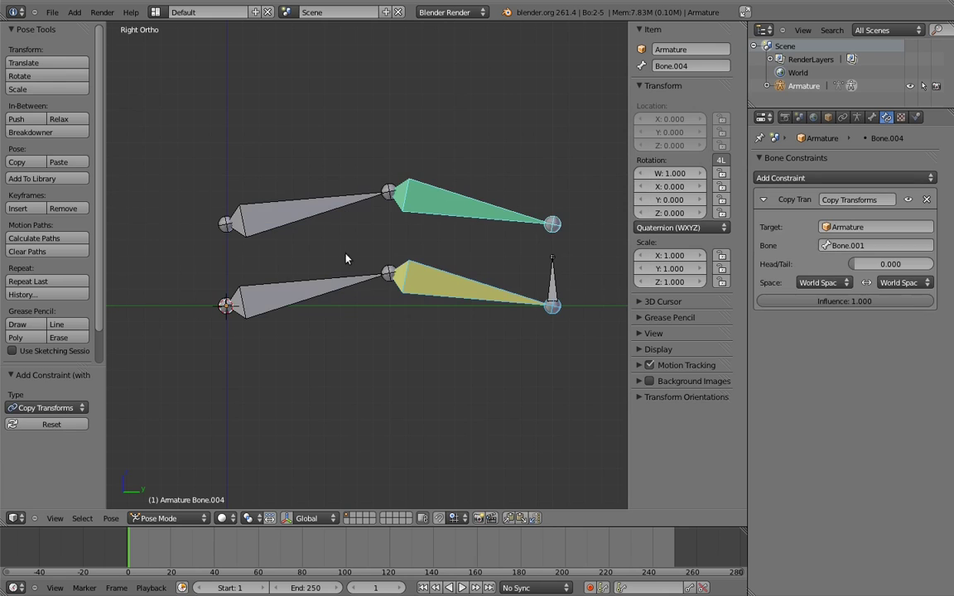
pyautogui.hotkey('ctrl', 'z')
pyautogui.keyDown('shift'); pyautogui.rightClick(330, 202); pyautogui.keyUp('shift')
# Step: Give Bone.003 a Copy Transforms constraint from the original upper arm, test-moving the target then undoing
pyautogui.hotkey('shift', 'ctrl', 'c')
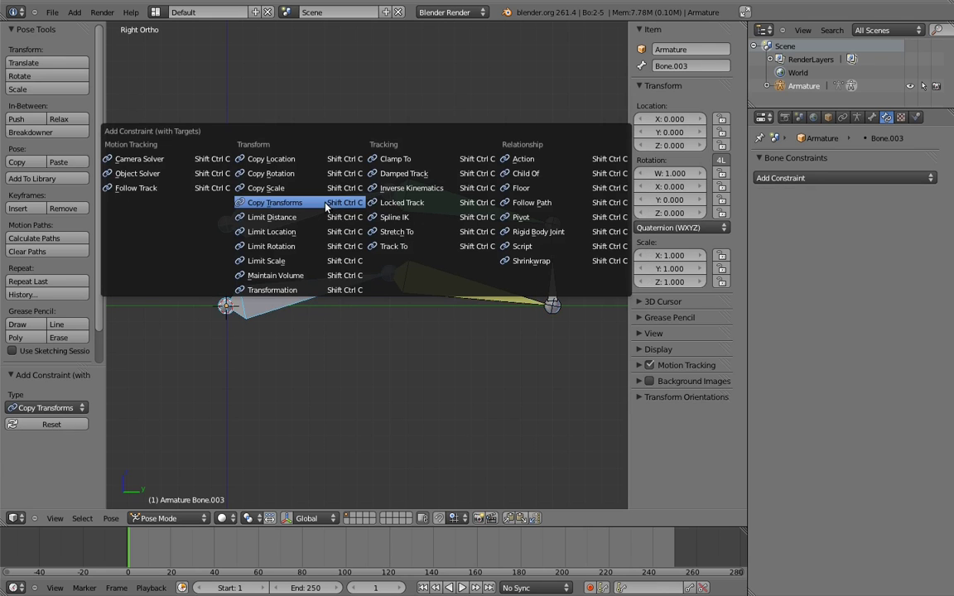
pyautogui.click(325, 206)
pyautogui.rightClick(549, 285)
pyautogui.press('g')
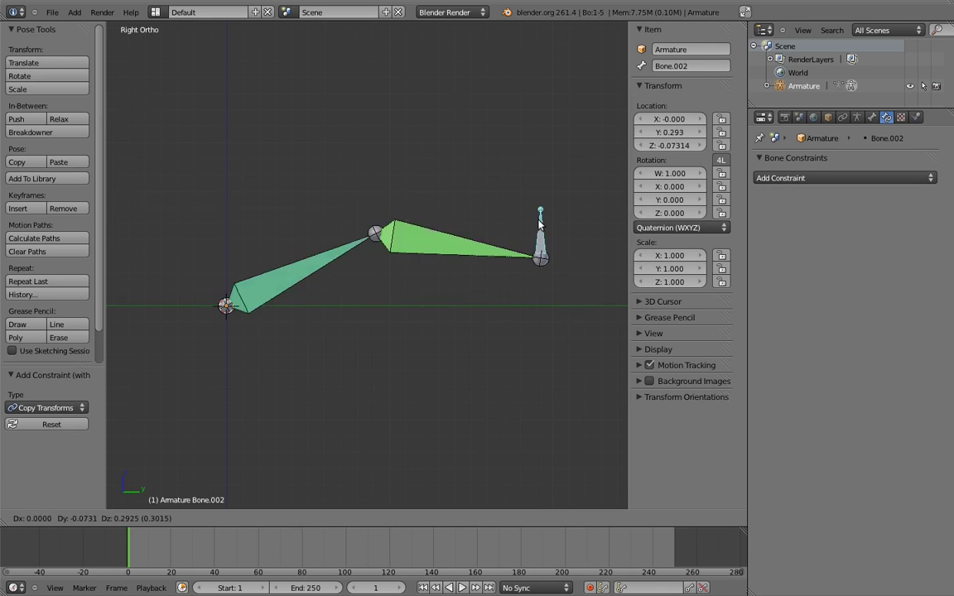
pyautogui.click(513, 237)
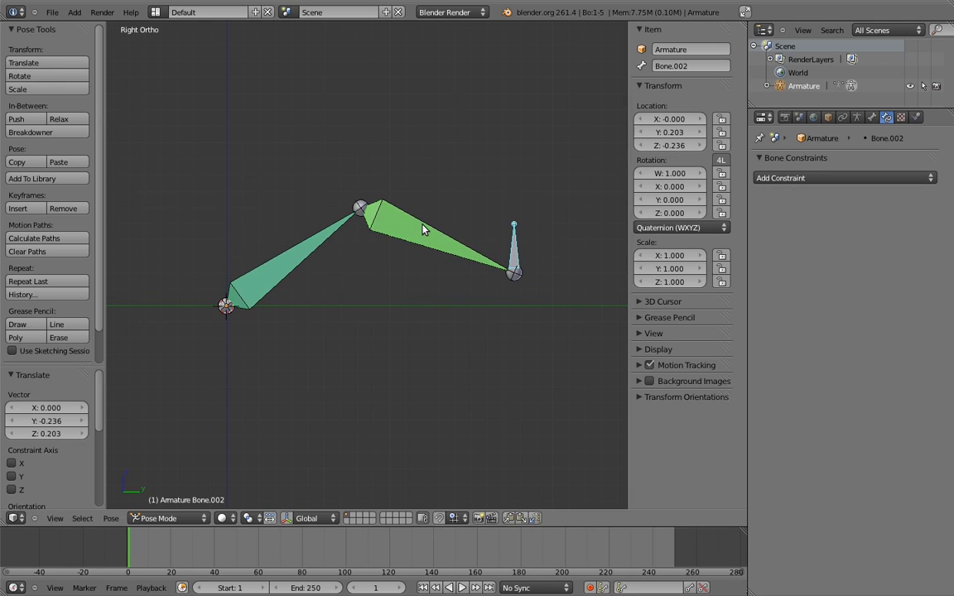
pyautogui.hotkey('ctrl', 'z')
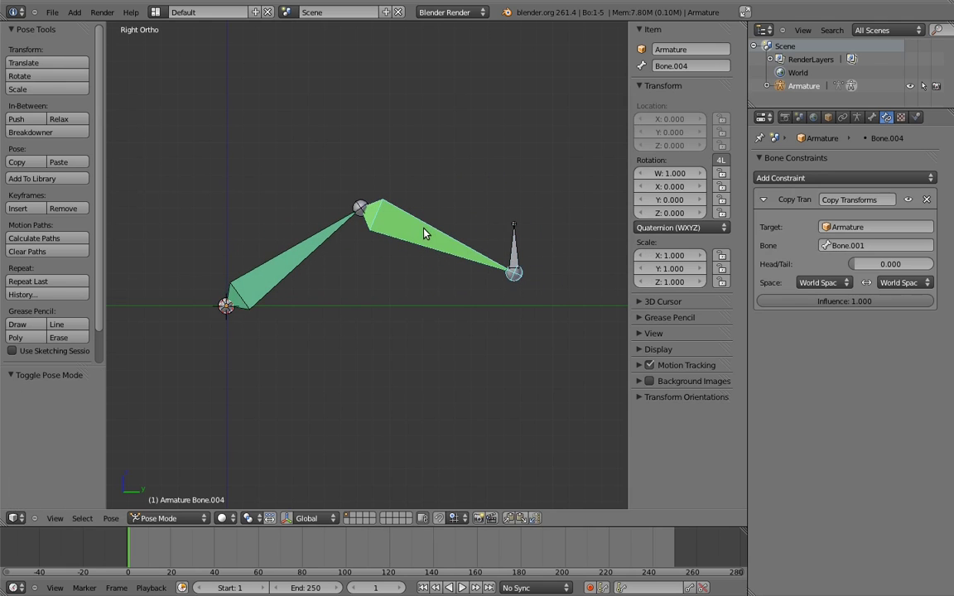
# Step: Add a Stretch To constraint on Bone.004 targeting Armature, bone Bone.002
pyautogui.click(807, 177)
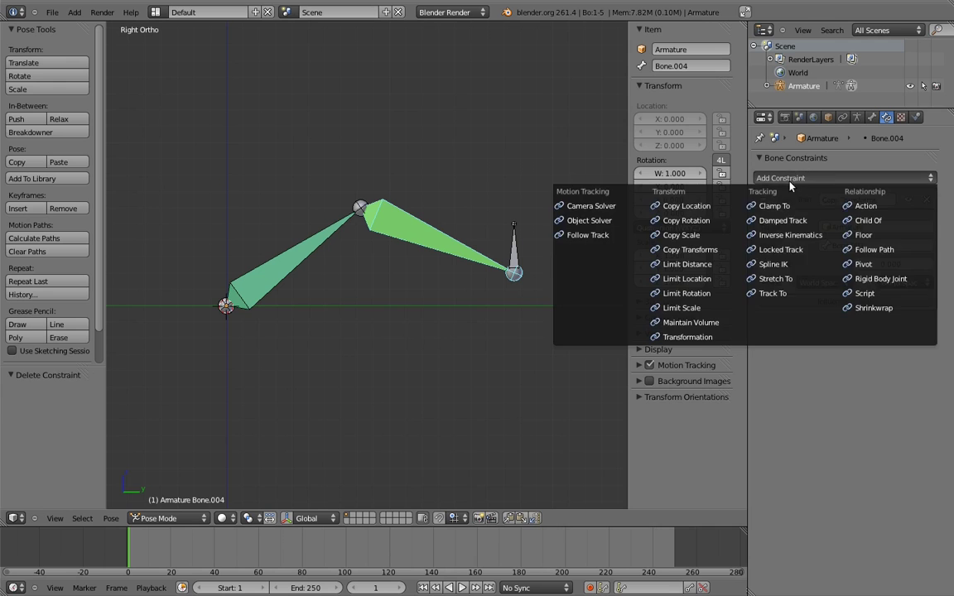
pyautogui.click(780, 278)
pyautogui.rightClick(507, 241)
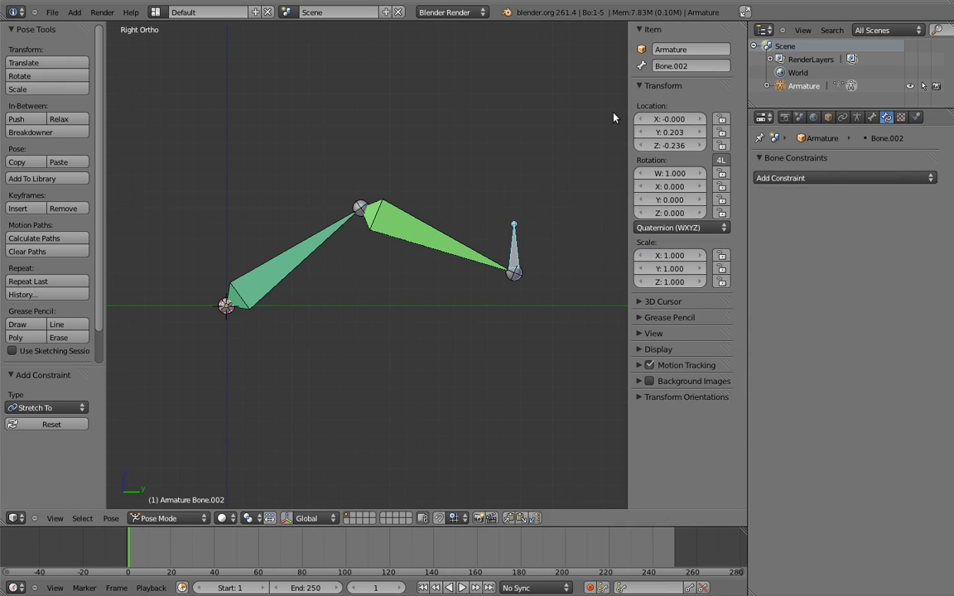
pyautogui.hotkey('ctrl', 'z')
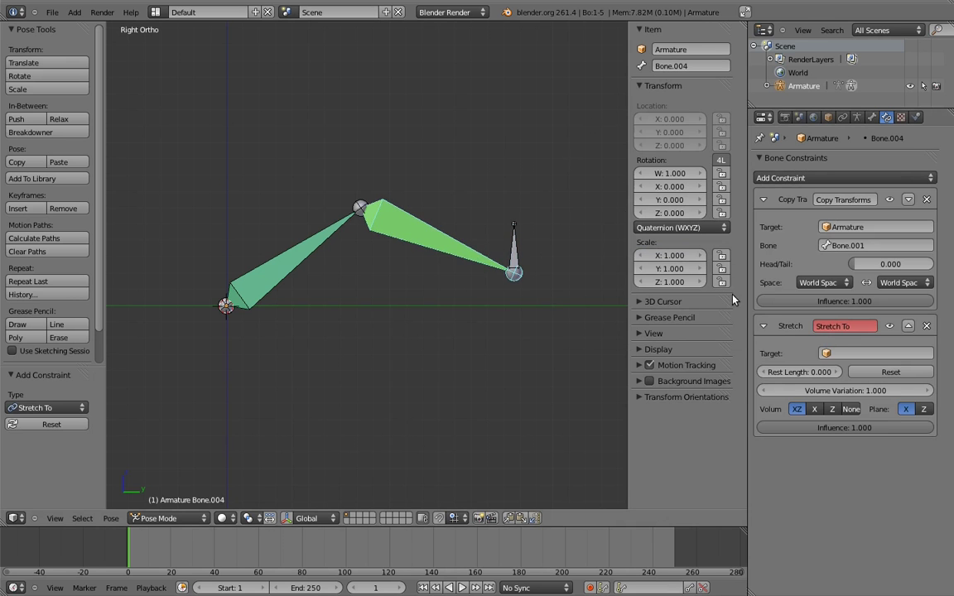
pyautogui.click(854, 353)
pyautogui.click(845, 373)
pyautogui.click(849, 373)
pyautogui.click(852, 378)
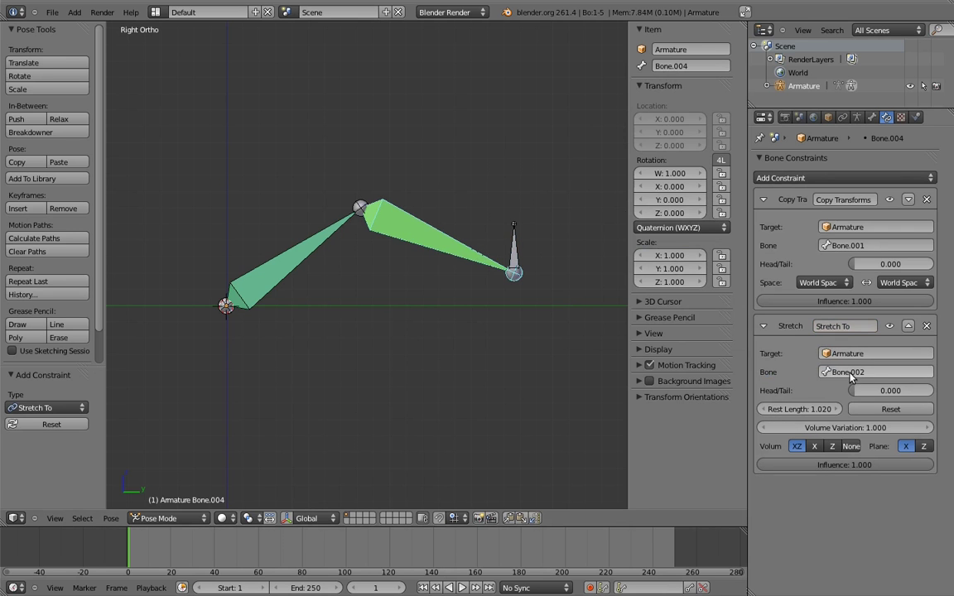
# Step: Move Bone.002 out to Y -0.902, Z 0.317, beyond reach, so the forearm stretches
pyautogui.rightClick(513, 260)
pyautogui.press('g')
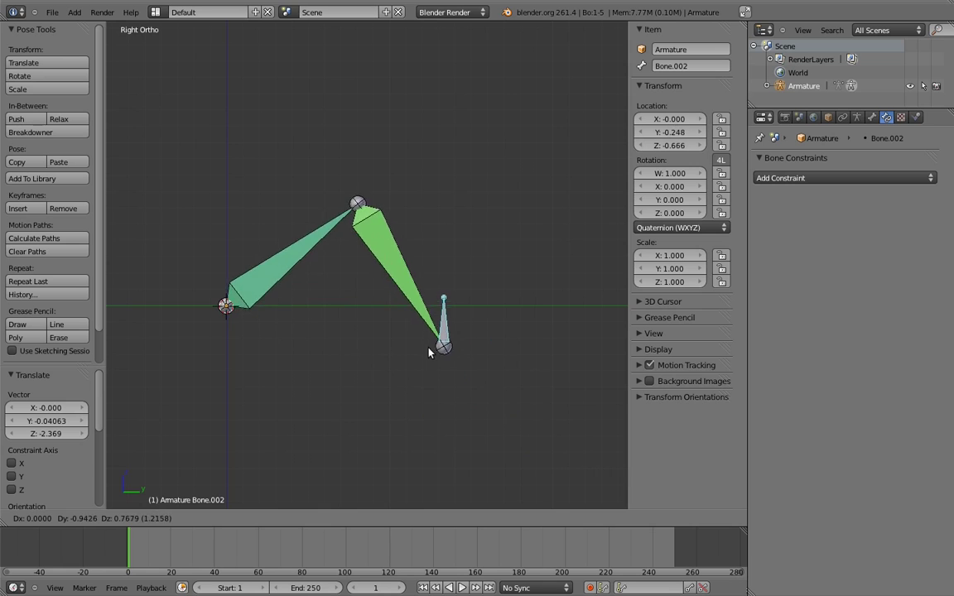
pyautogui.click(426, 356)
pyautogui.press('g')
pyautogui.click(590, 451)
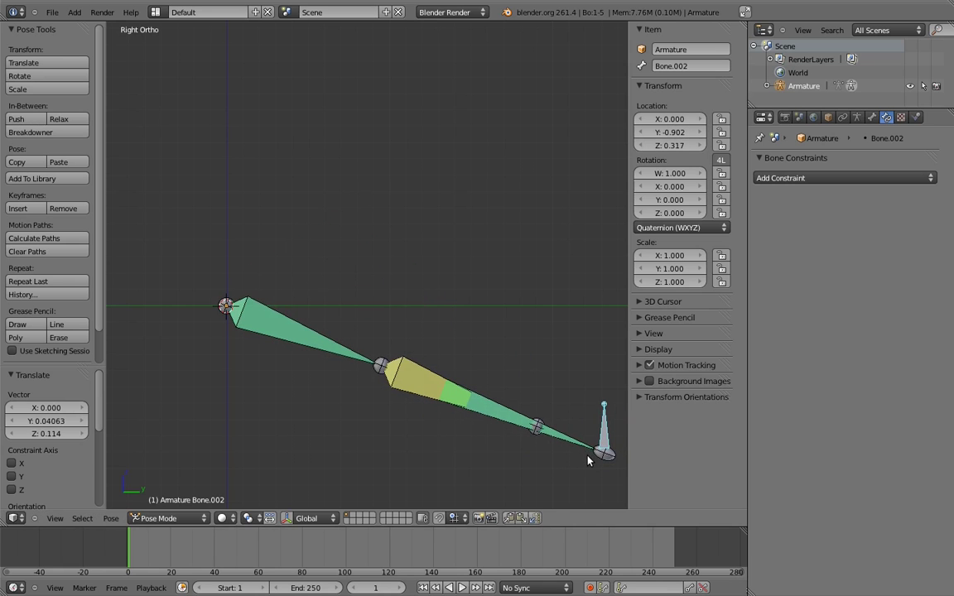